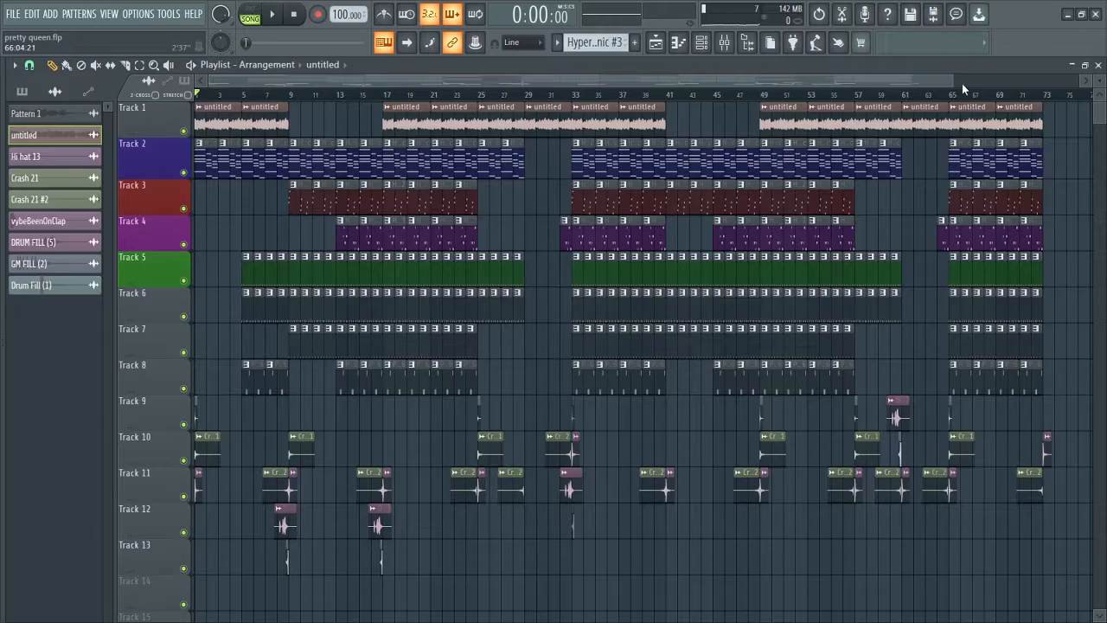
# Solo Track 1 in the playlist and place the song position at bar 17.
pyautogui.moveTo(955, 84); pyautogui.dragTo(571, 83)
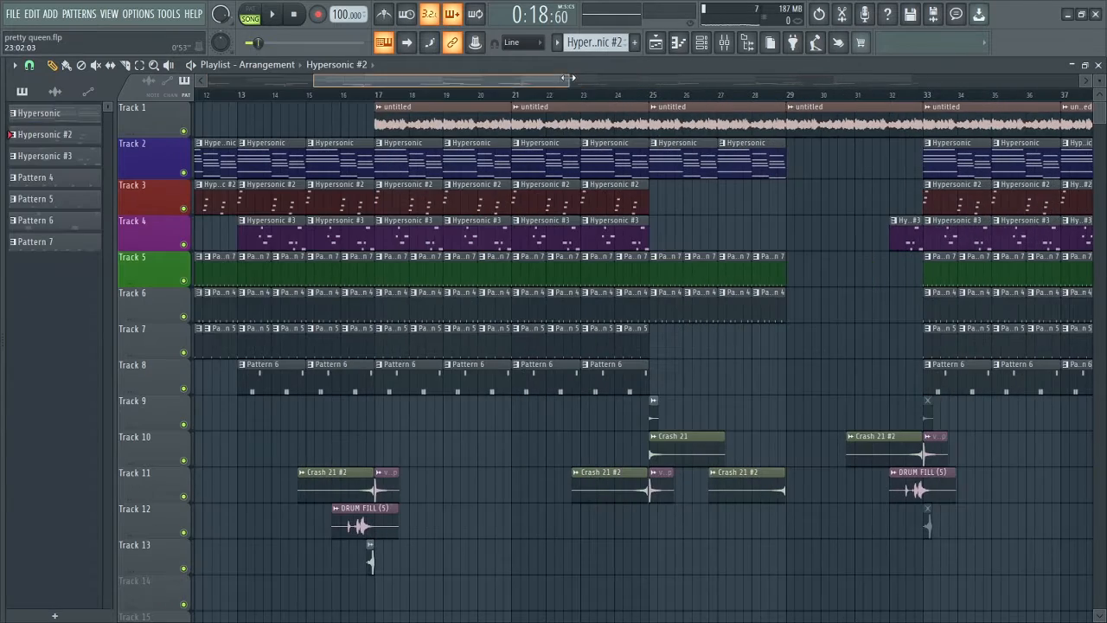
pyautogui.moveTo(563, 79); pyautogui.dragTo(443, 83)
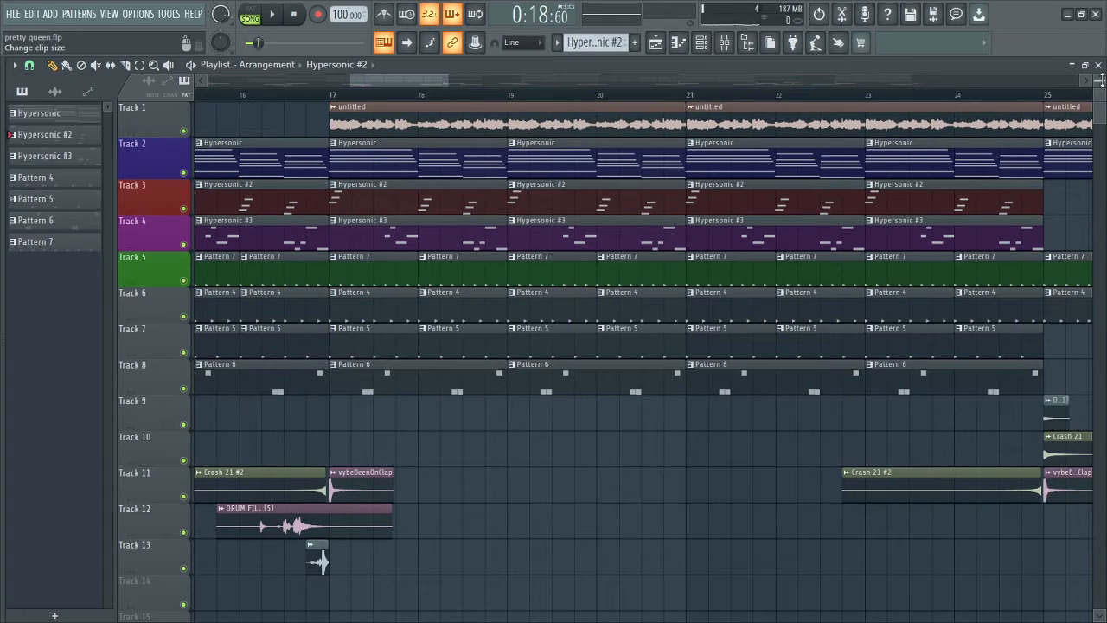
pyautogui.moveTo(1101, 79); pyautogui.dragTo(1102, 81)
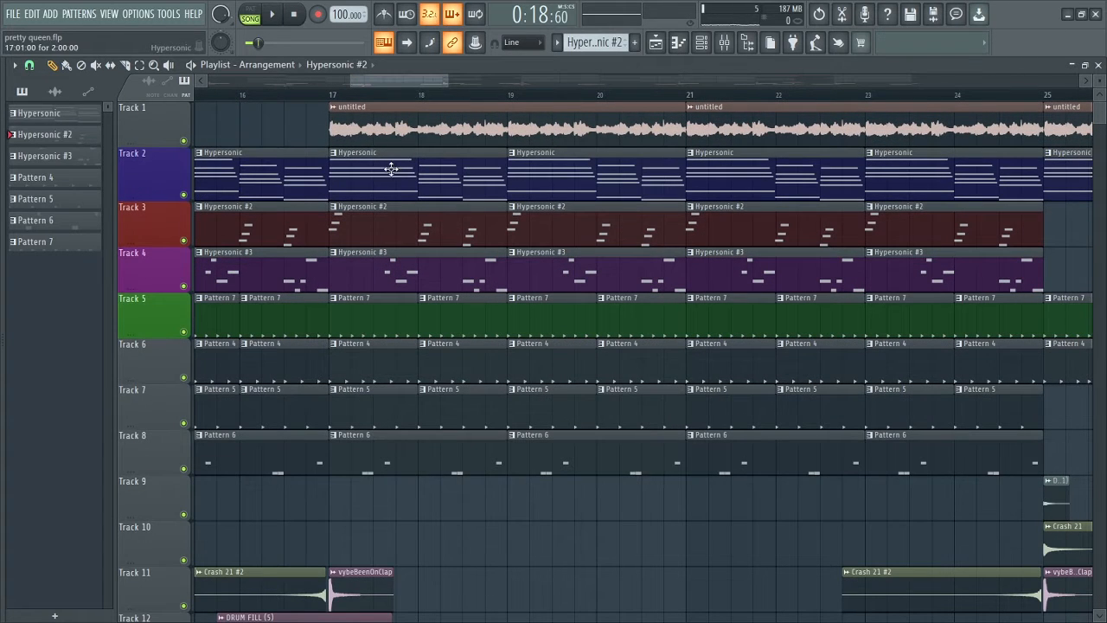
pyautogui.keyDown('ctrl'); pyautogui.click(184, 140); pyautogui.keyUp('ctrl')
pyautogui.click(328, 97)
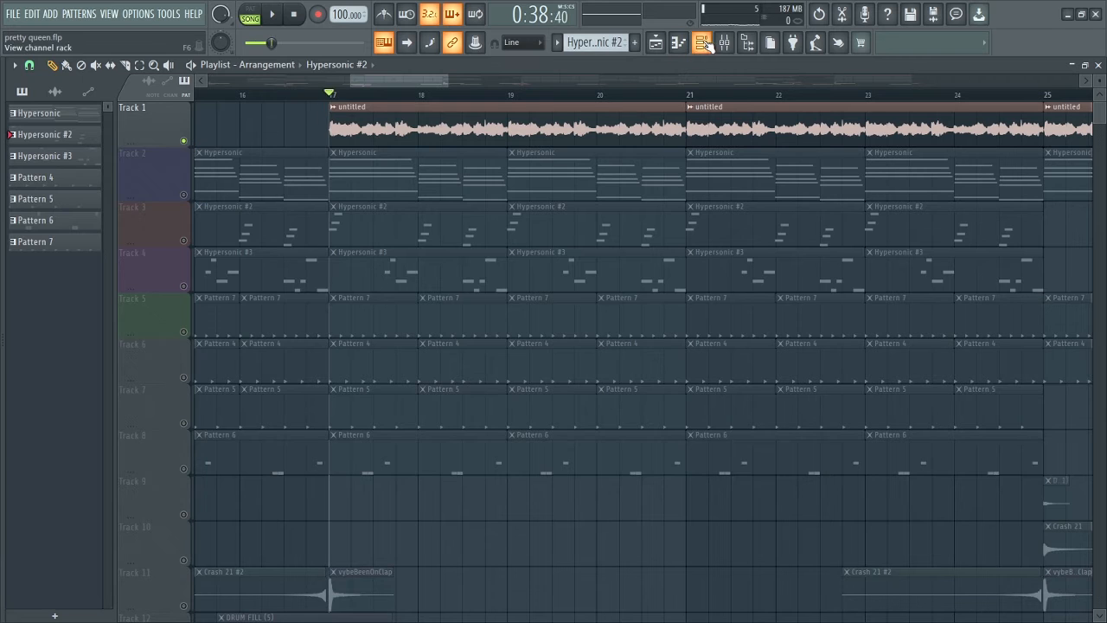
# Open the Arcade channel's plugin from the channel rack and set its window size to Medium.
pyautogui.click(702, 43)
pyautogui.click(336, 519)
pyautogui.click(437, 158)
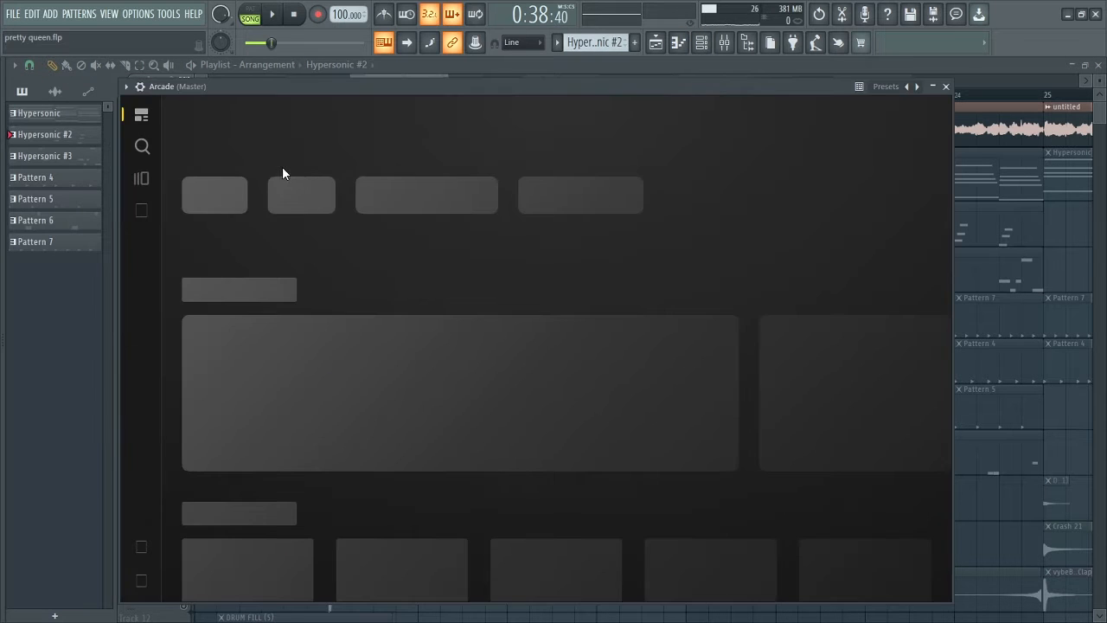
pyautogui.click(143, 581)
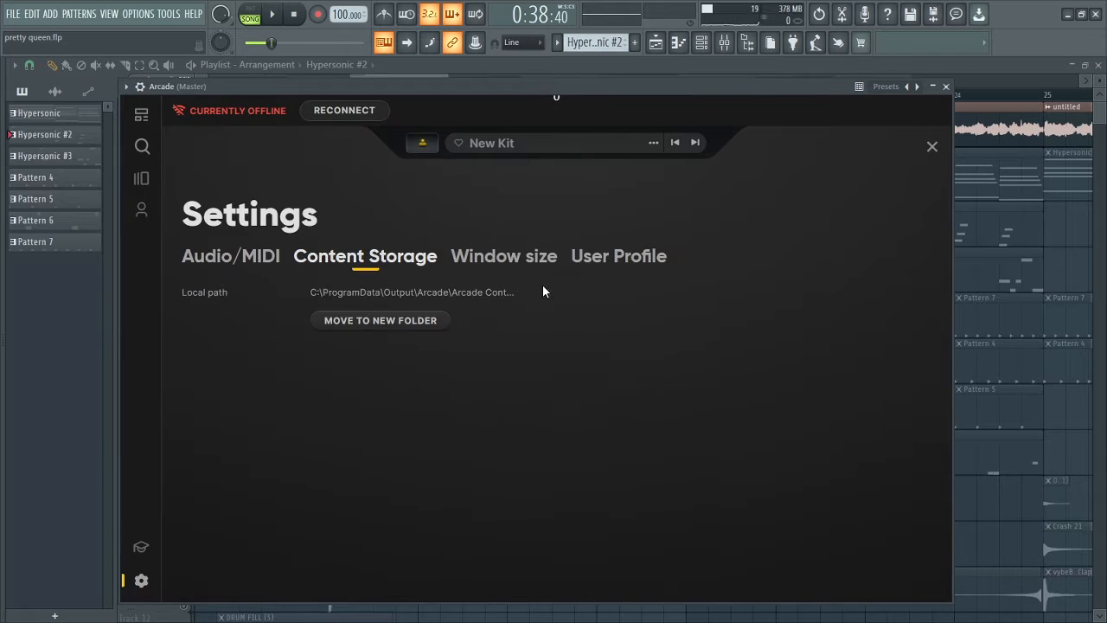
pyautogui.click(487, 258)
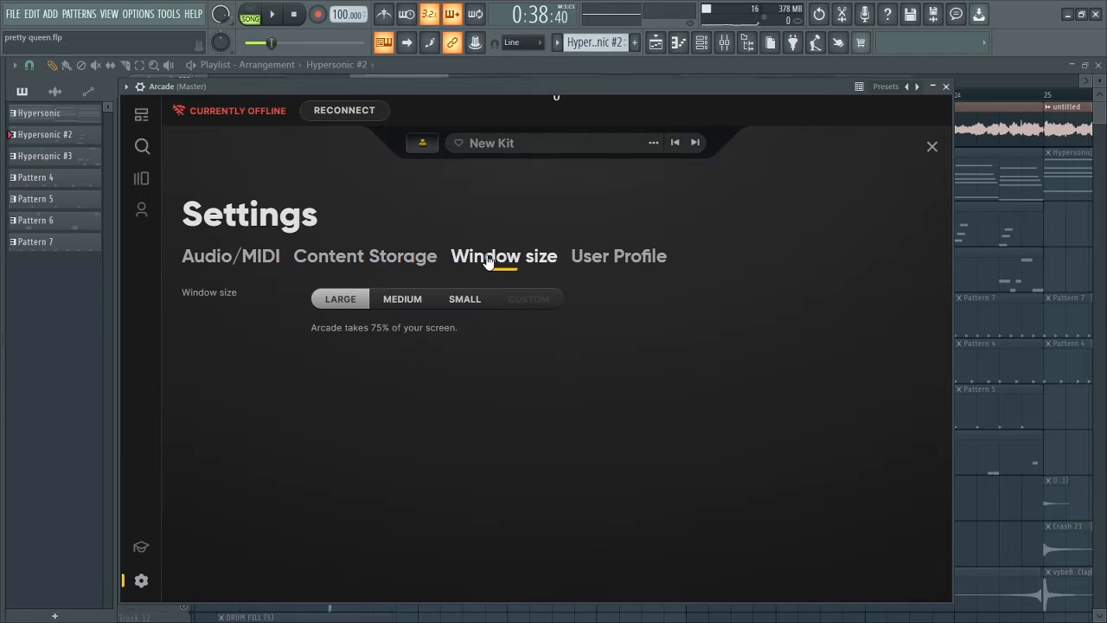
pyautogui.click(402, 300)
# Load the Give and Take kit in Arcade, audition several of its samples, and return to the playlist.
pyautogui.click(137, 137)
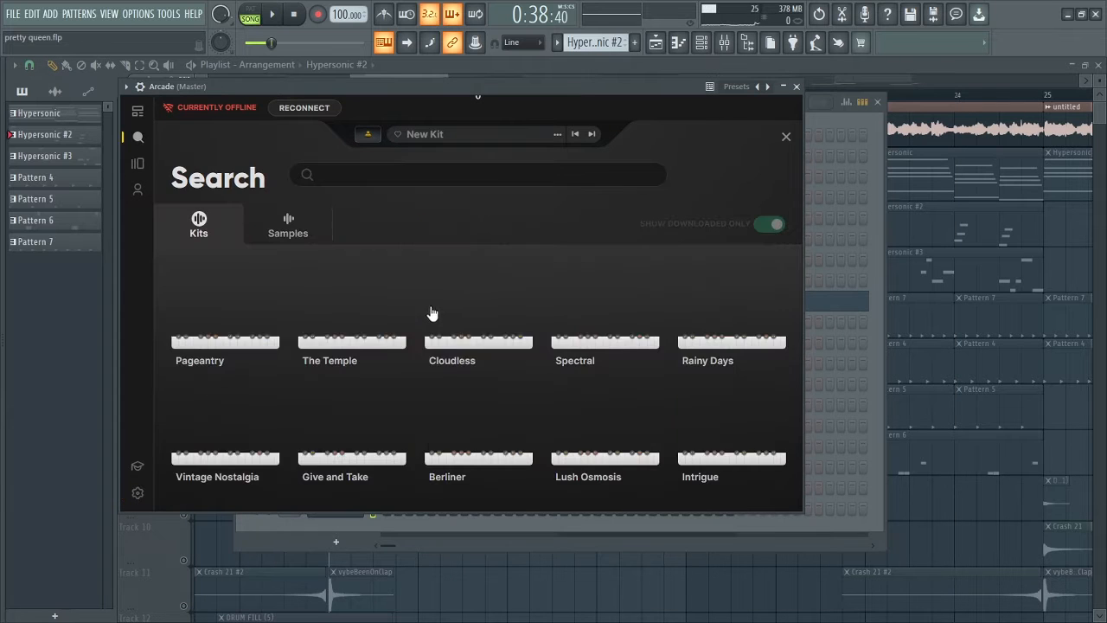
pyautogui.click(381, 433)
pyautogui.press('c')
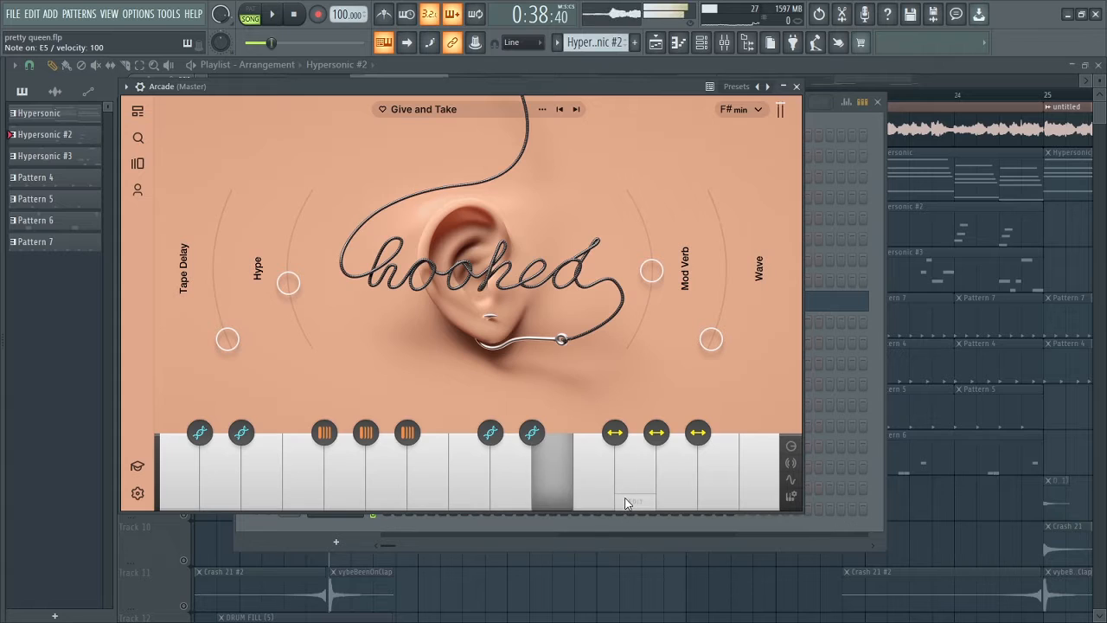
pyautogui.press('b')
pyautogui.press('v')
pyautogui.press('n')
pyautogui.press('b')
pyautogui.press('n')
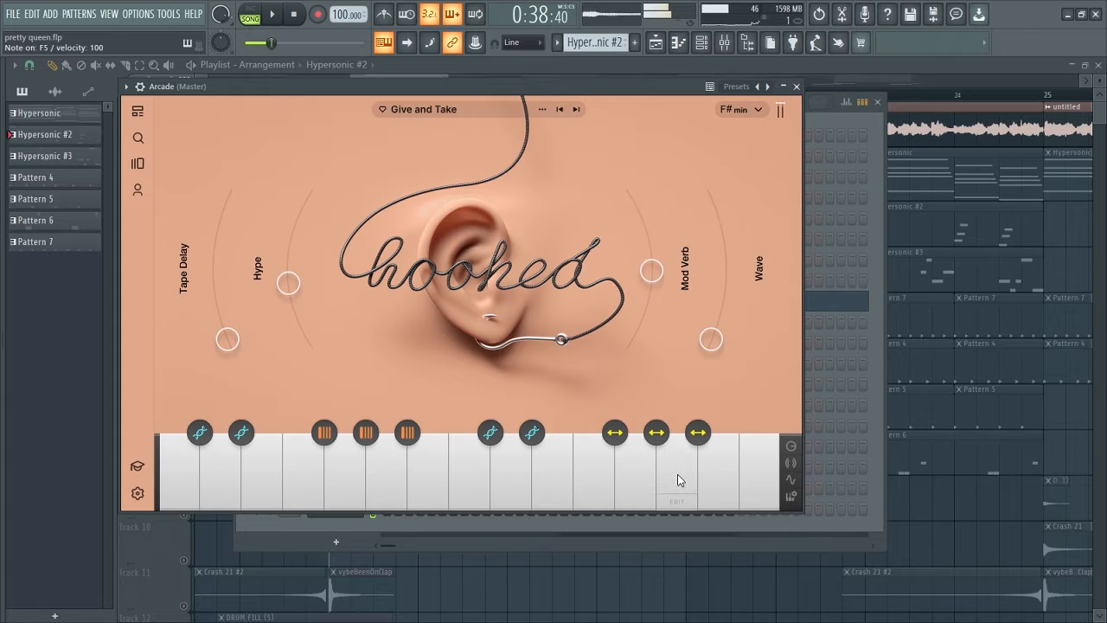
pyautogui.press('v')
pyautogui.press('n')
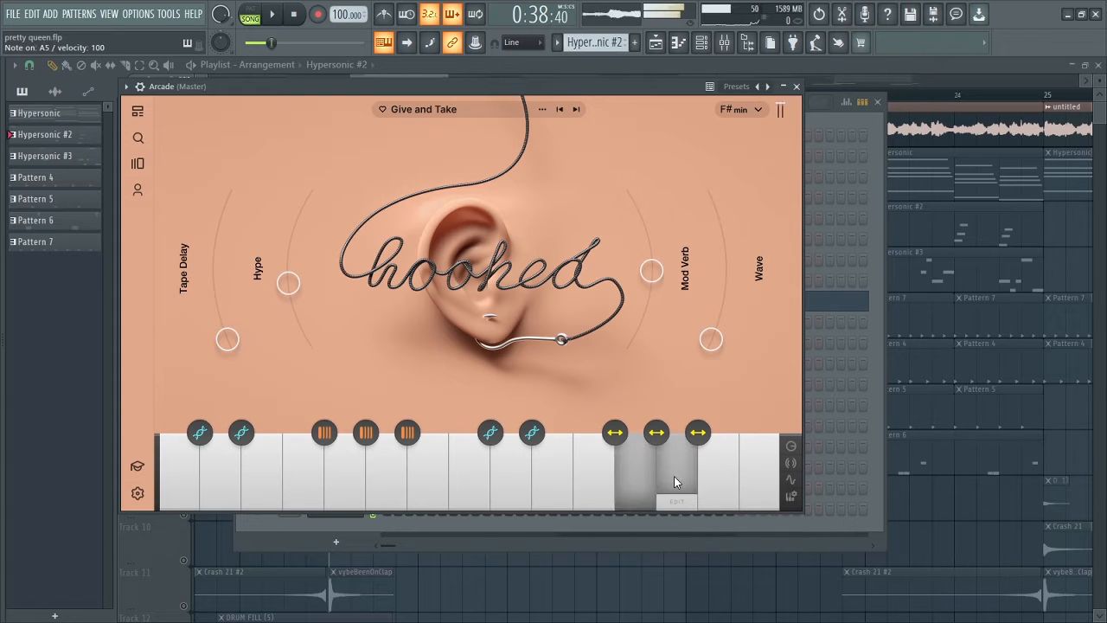
pyautogui.click(797, 87)
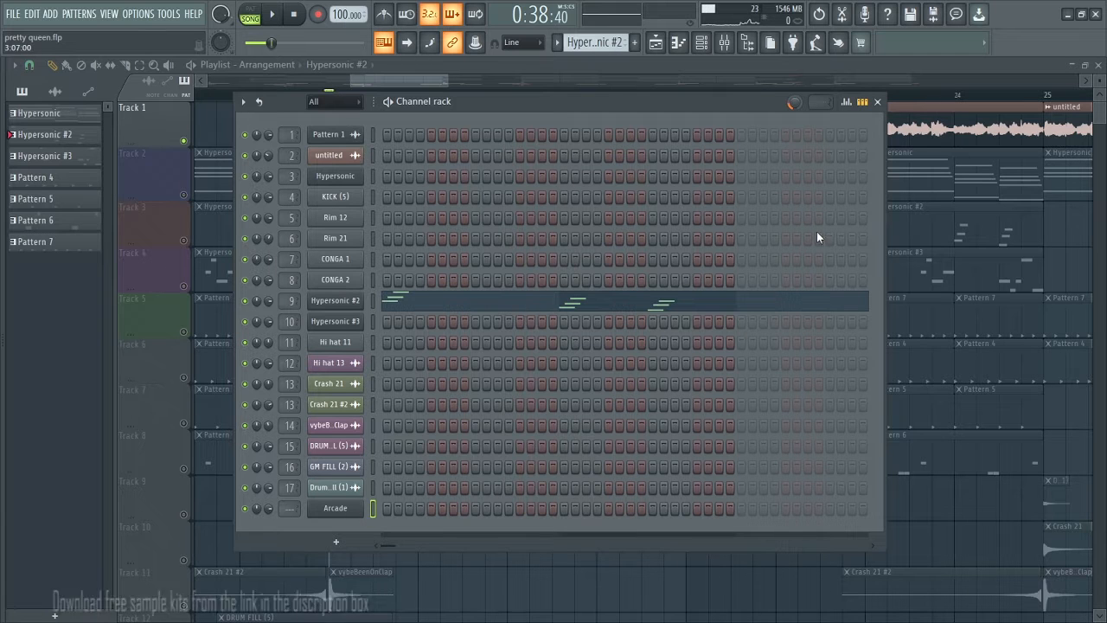
pyautogui.click(878, 102)
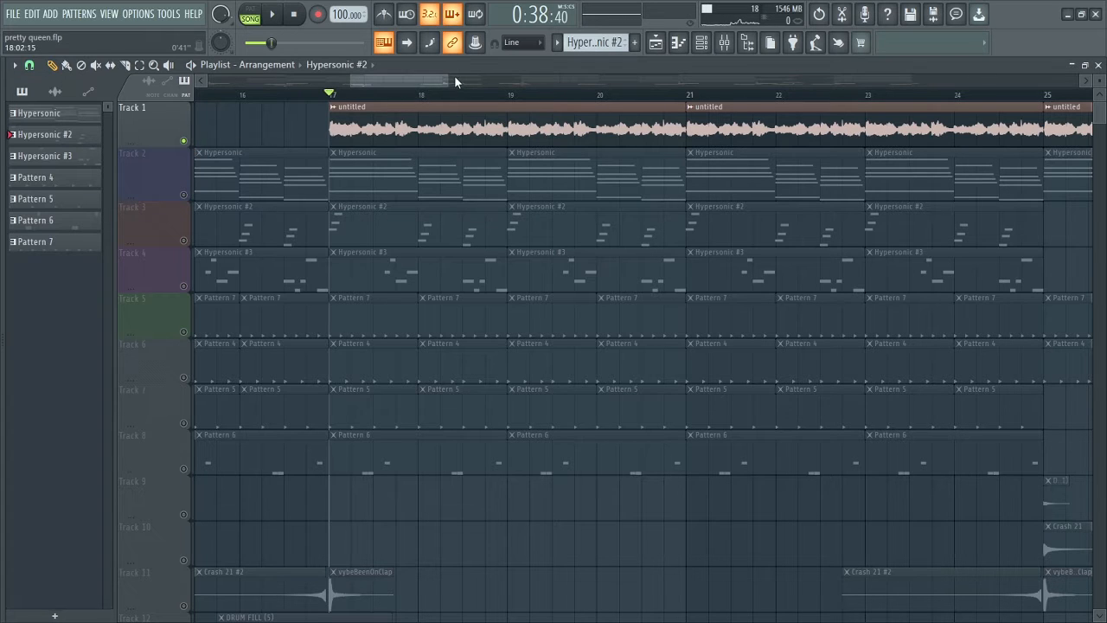
# Play the soloed audio loop on Track 1 from bar 17, and stop playback.
pyautogui.moveTo(448, 80); pyautogui.dragTo(438, 79)
pyautogui.press('space')
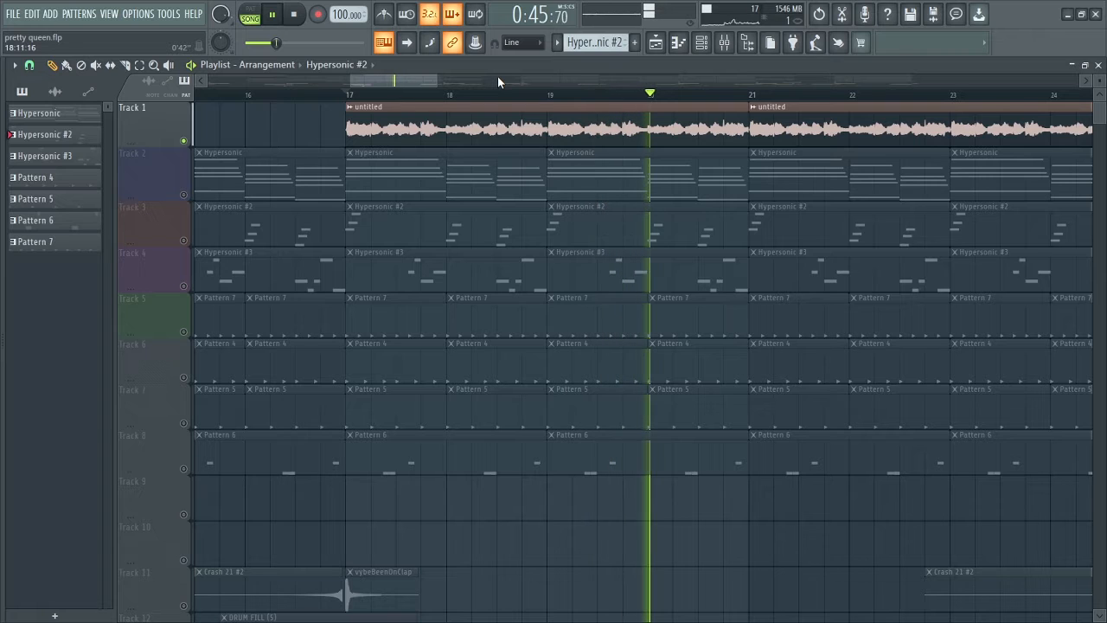
pyautogui.press('space')
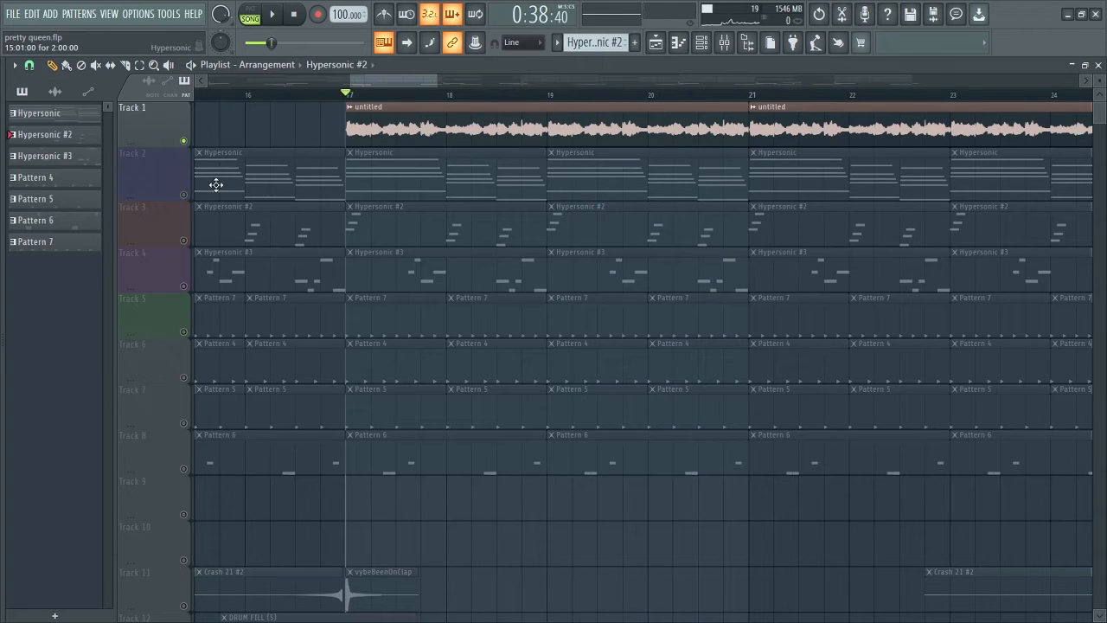
# Solo Track 2 and open its Hypersonic chord pattern in the piano roll.
pyautogui.rightClick(185, 195)
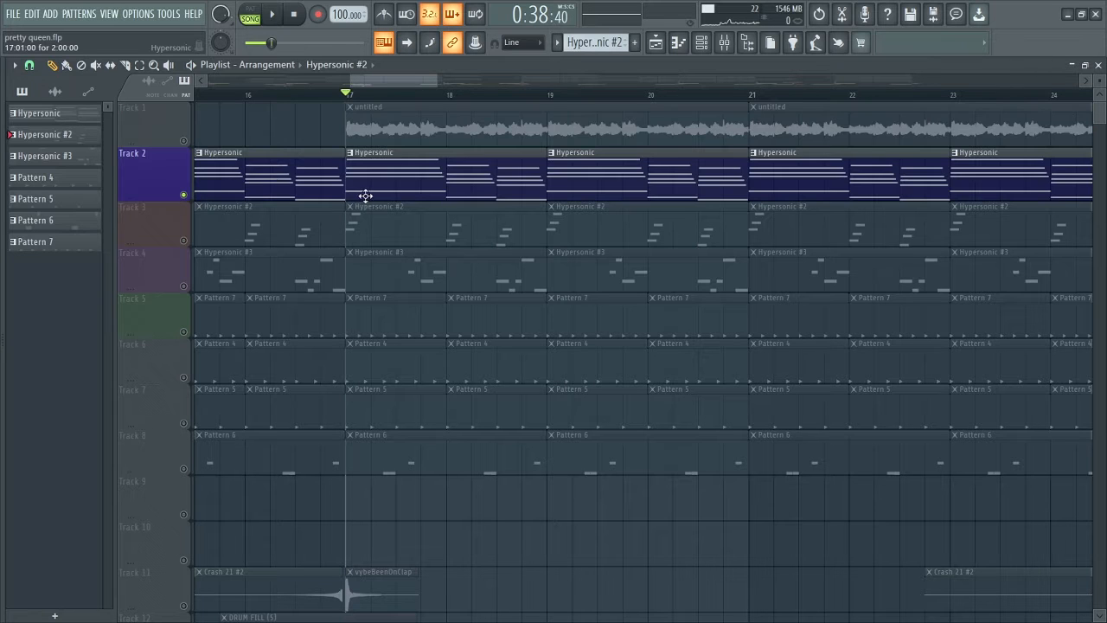
pyautogui.click(379, 186)
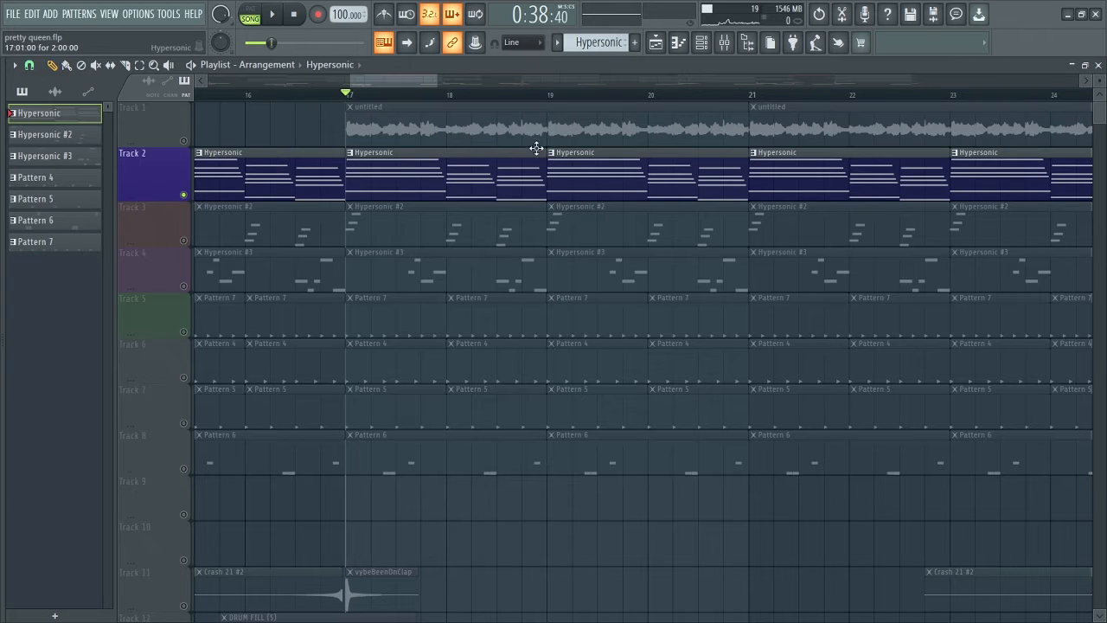
pyautogui.doubleClick(450, 172)
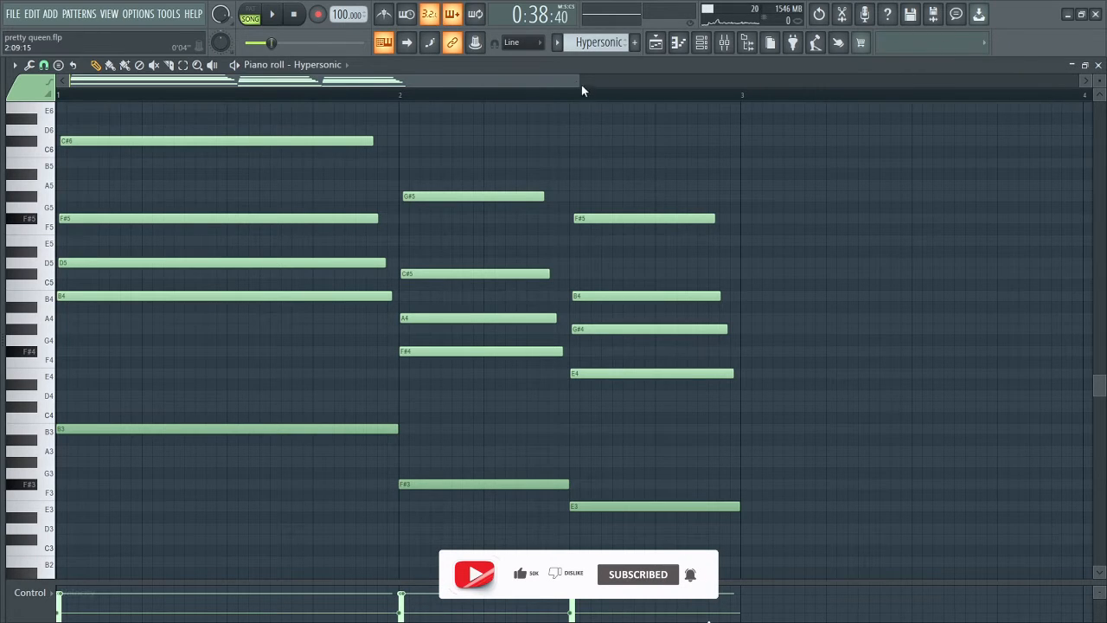
pyautogui.moveTo(579, 81); pyautogui.dragTo(548, 82)
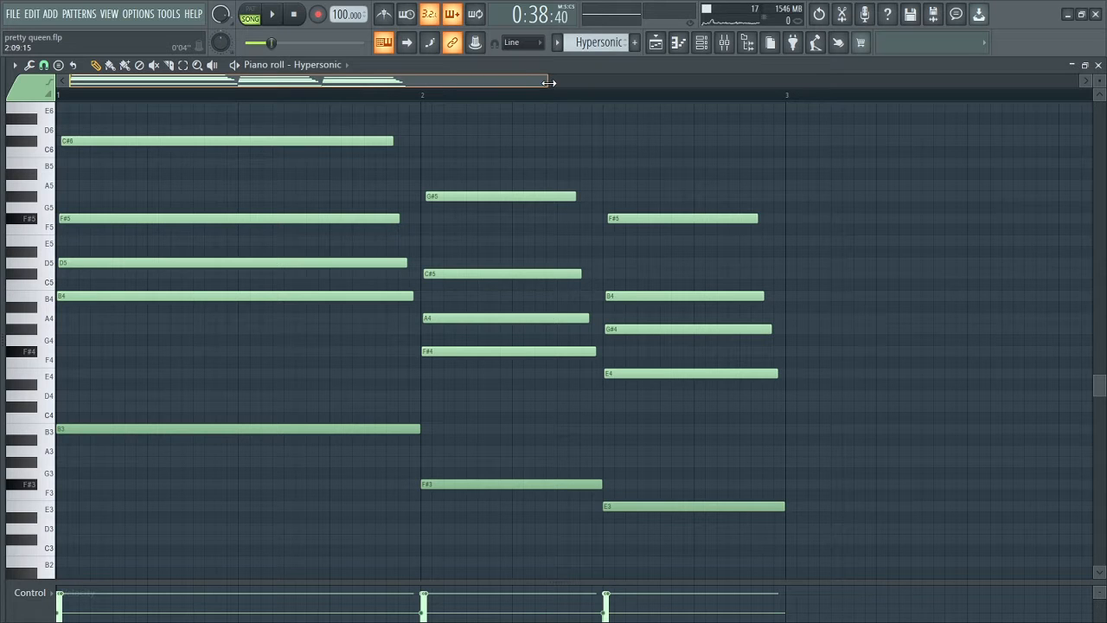
pyautogui.moveTo(548, 82); pyautogui.dragTo(468, 82)
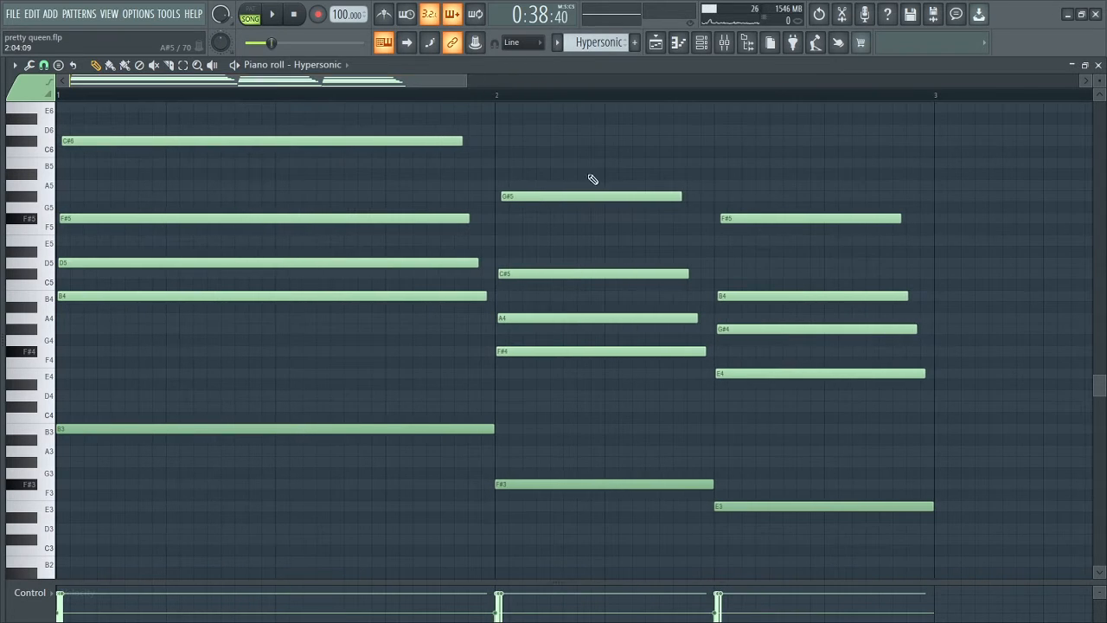
# Play the Hypersonic chords on their own in pattern mode and return to the playlist.
pyautogui.click(252, 14)
pyautogui.click(272, 13)
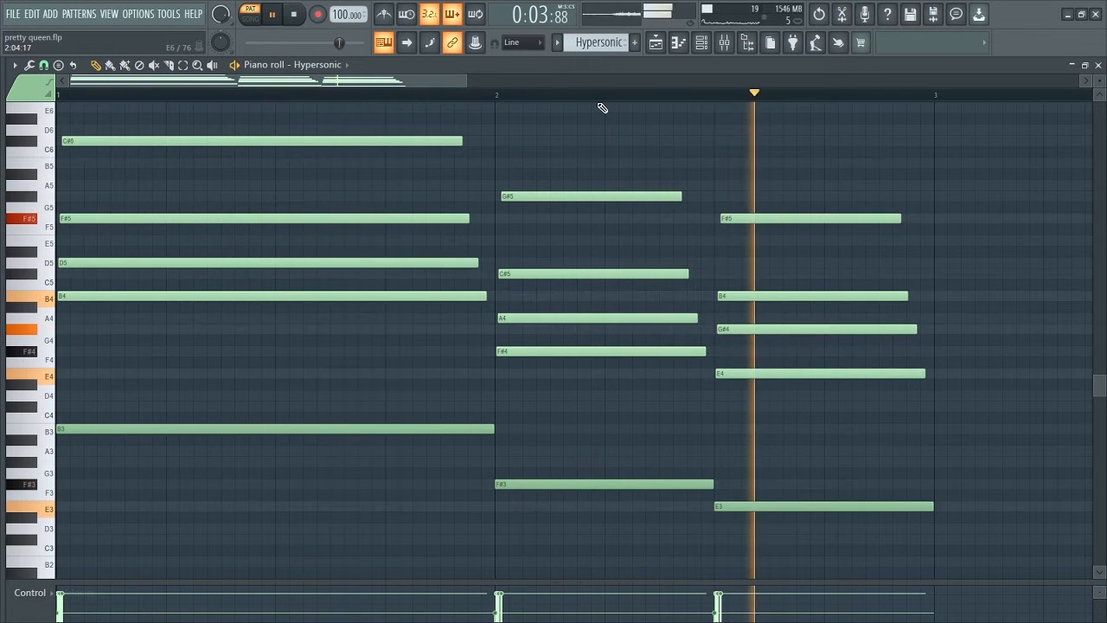
pyautogui.press('space')
pyautogui.click(658, 45)
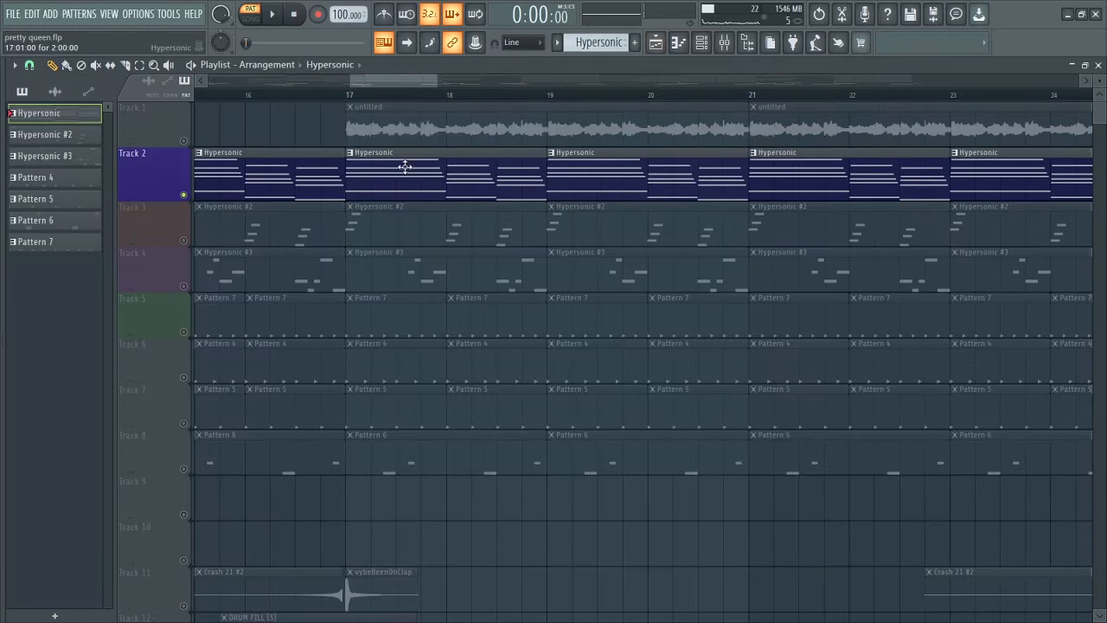
# Unmute Track 1 and play it together with Track 2 in song mode from bar 17.
pyautogui.click(183, 140)
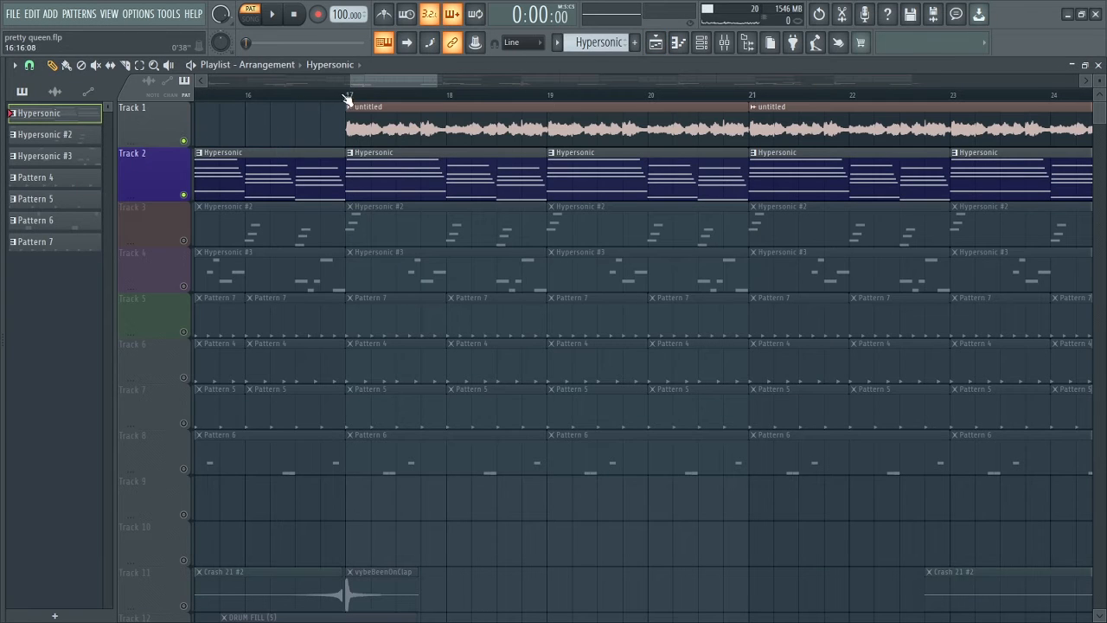
pyautogui.click(346, 98)
pyautogui.press('space')
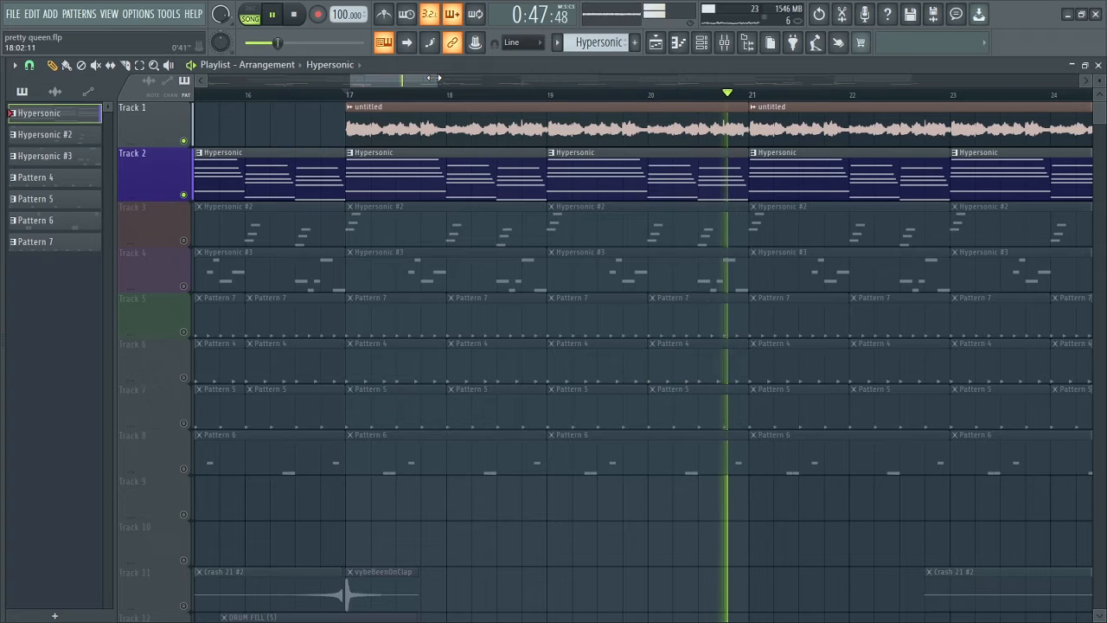
pyautogui.press('space')
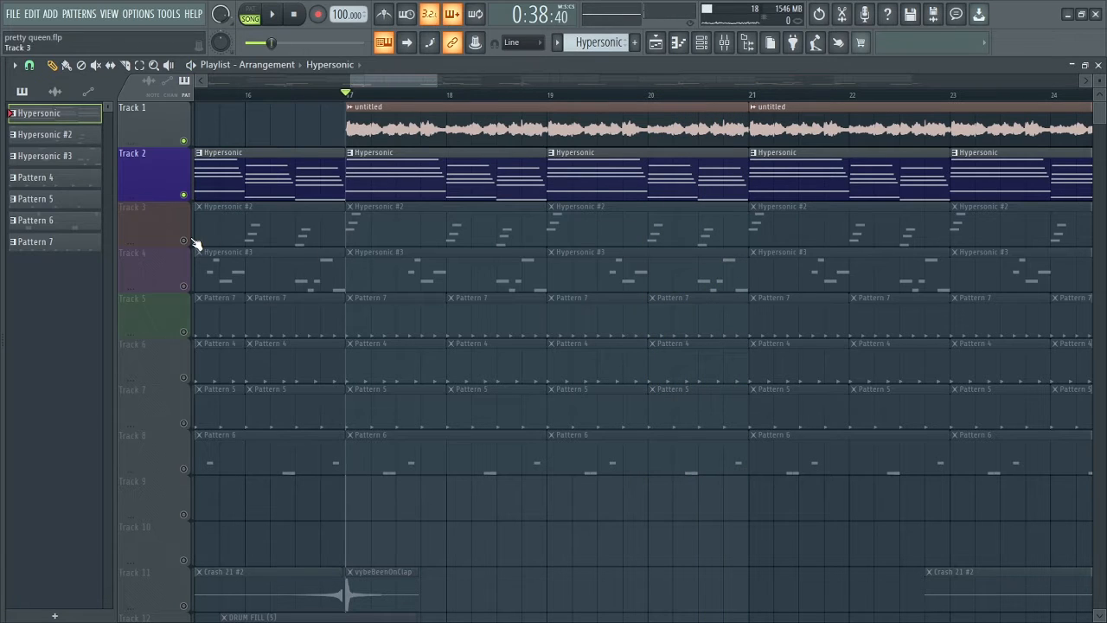
# Solo Track 3, play its Hypersonic #2 pattern in the piano roll, and return to the playlist.
pyautogui.click(192, 241)
pyautogui.doubleClick(375, 230)
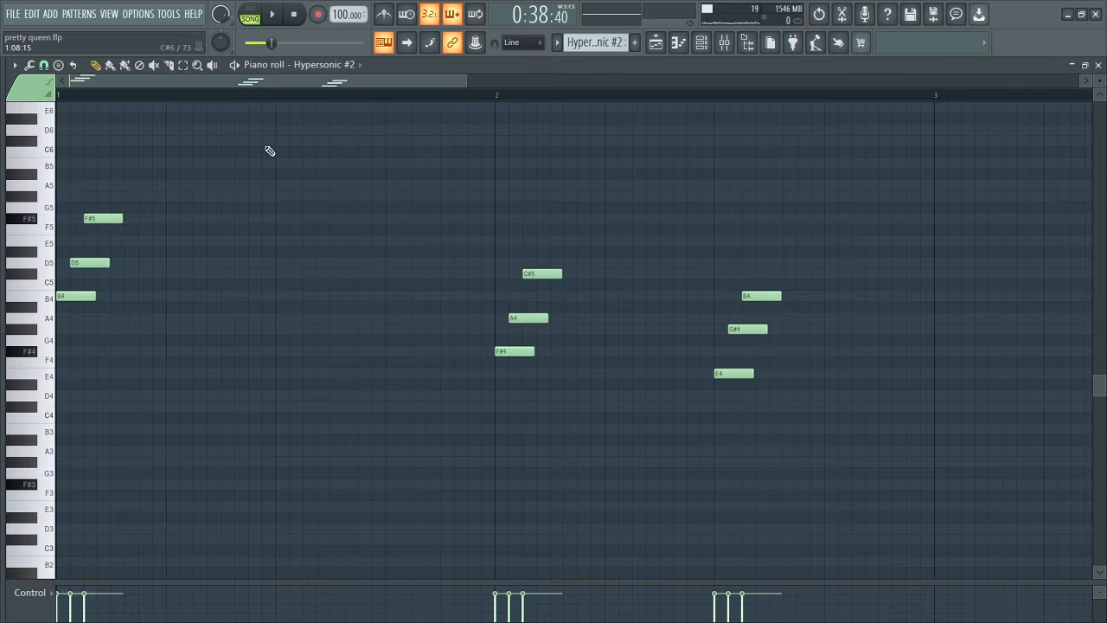
pyautogui.click(273, 14)
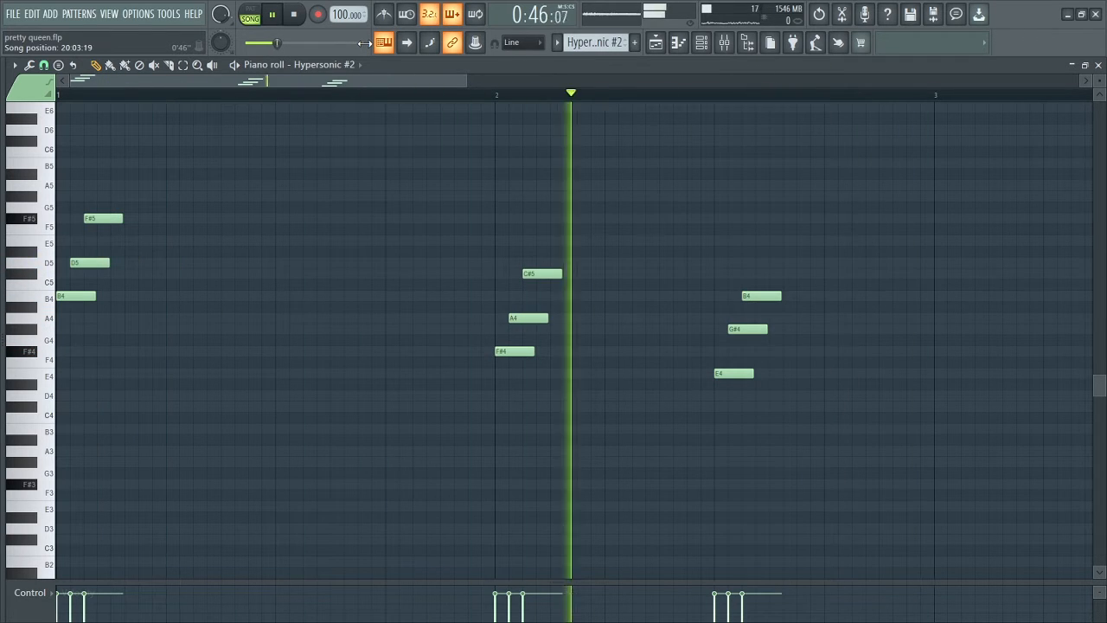
pyautogui.press('space')
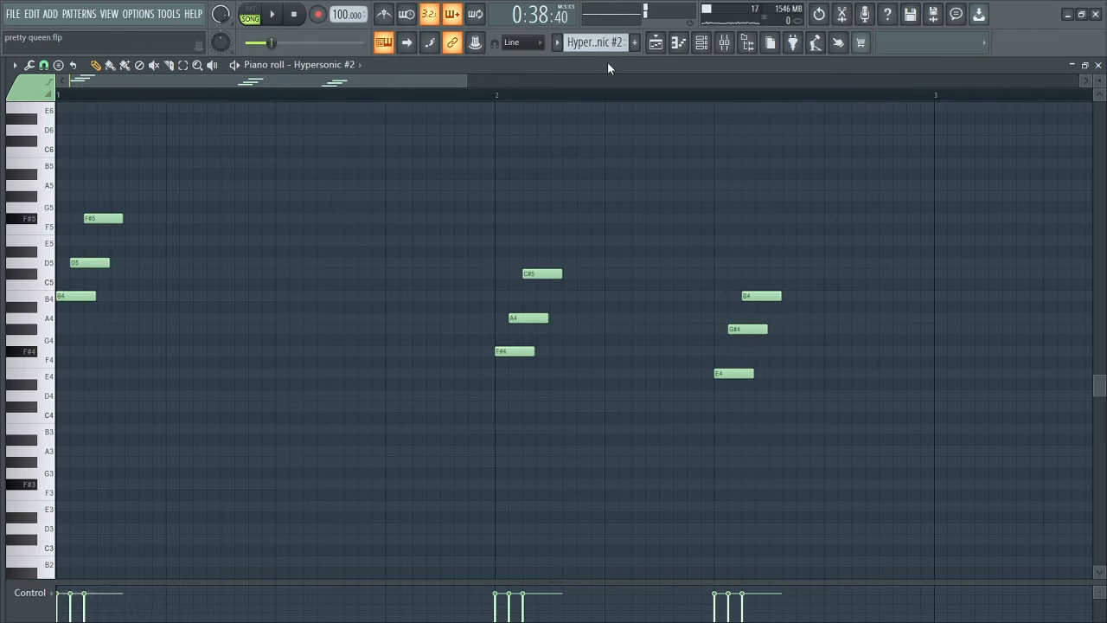
pyautogui.click(659, 43)
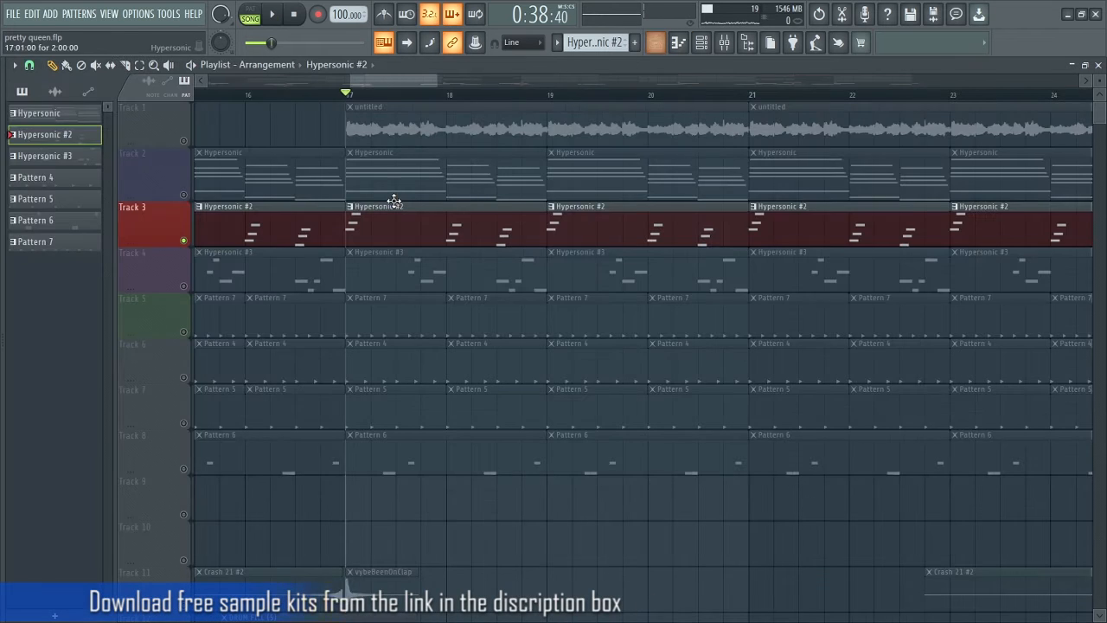
# Unmute Tracks 1 and 2 and play them together with Track 3 from bar 17.
pyautogui.click(183, 196)
pyautogui.click(183, 141)
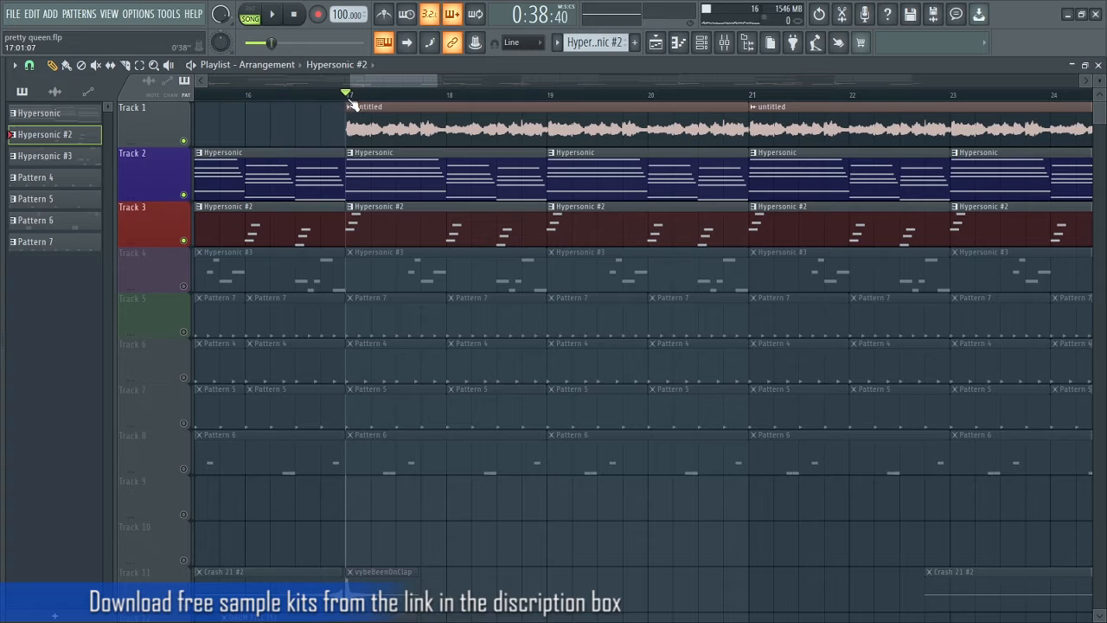
pyautogui.press('space')
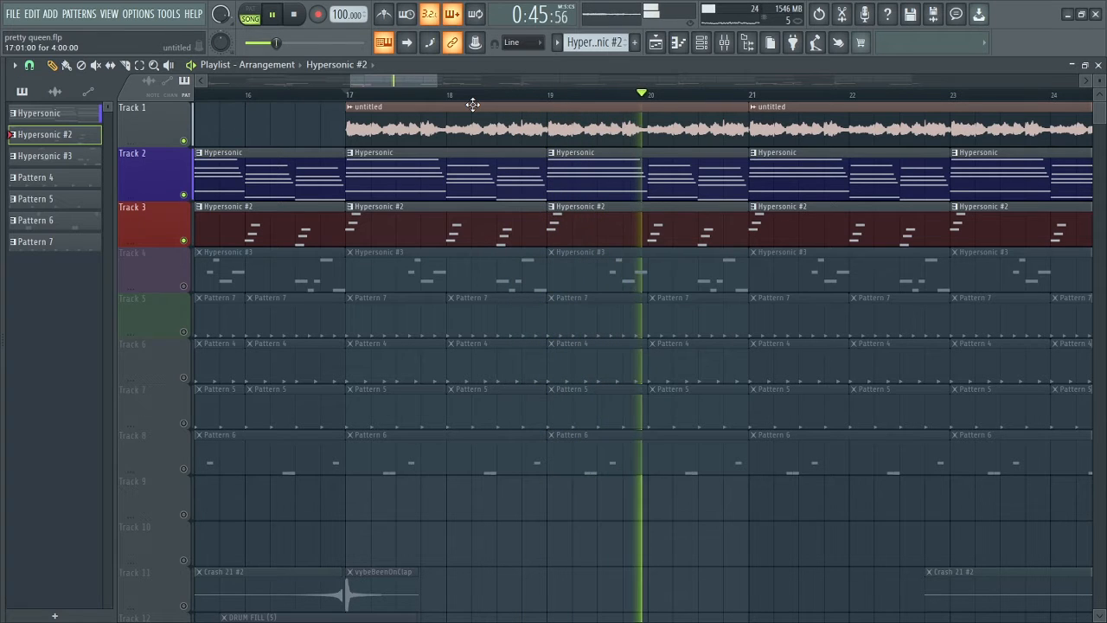
pyautogui.press('space')
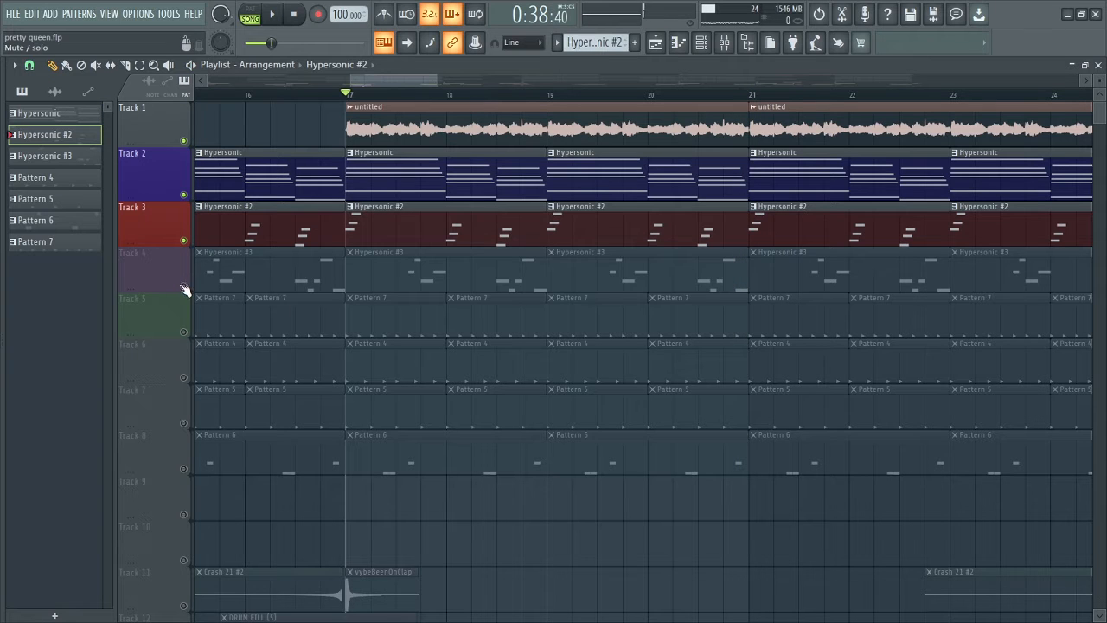
# Solo Track 4, play its Hypersonic #3 pattern on its own in the piano roll, and return to the playlist.
pyautogui.click(184, 286)
pyautogui.rightClick(183, 286)
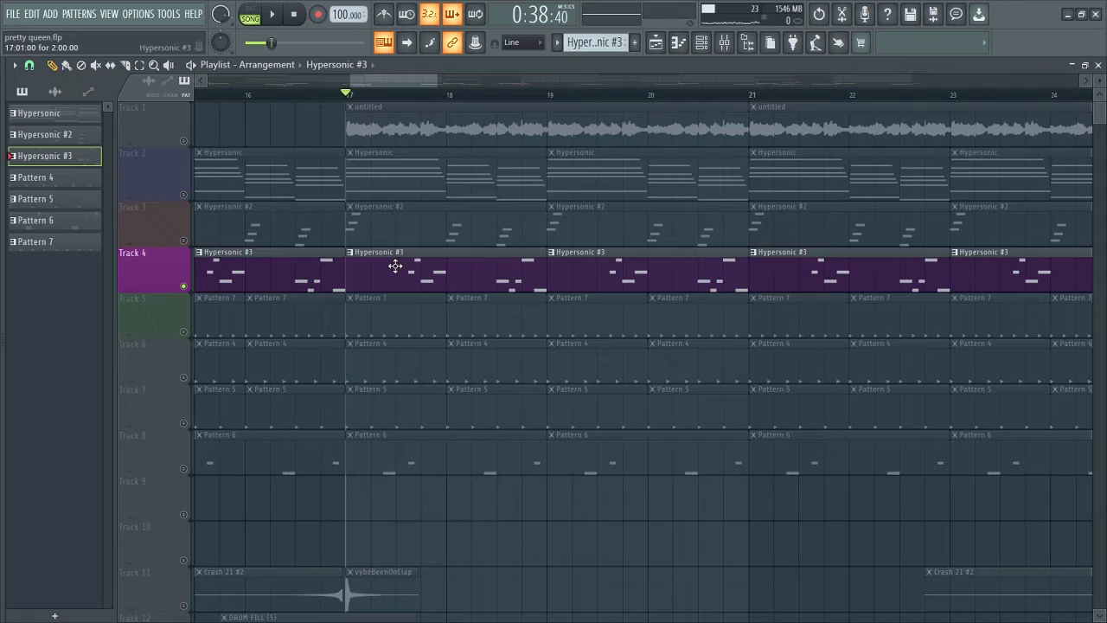
pyautogui.doubleClick(395, 265)
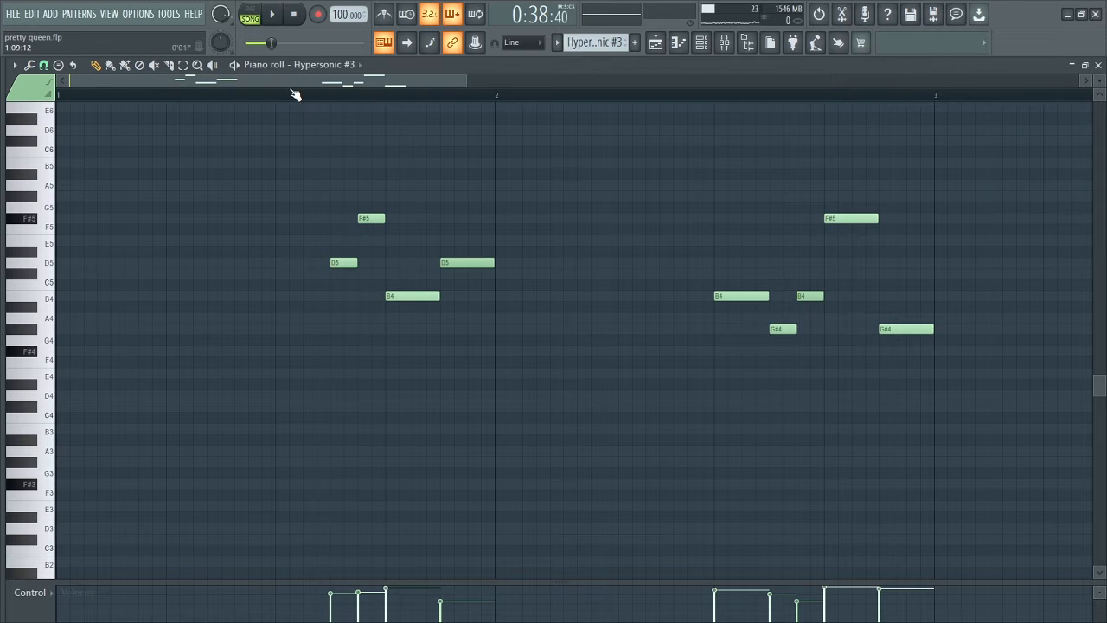
pyautogui.click(272, 14)
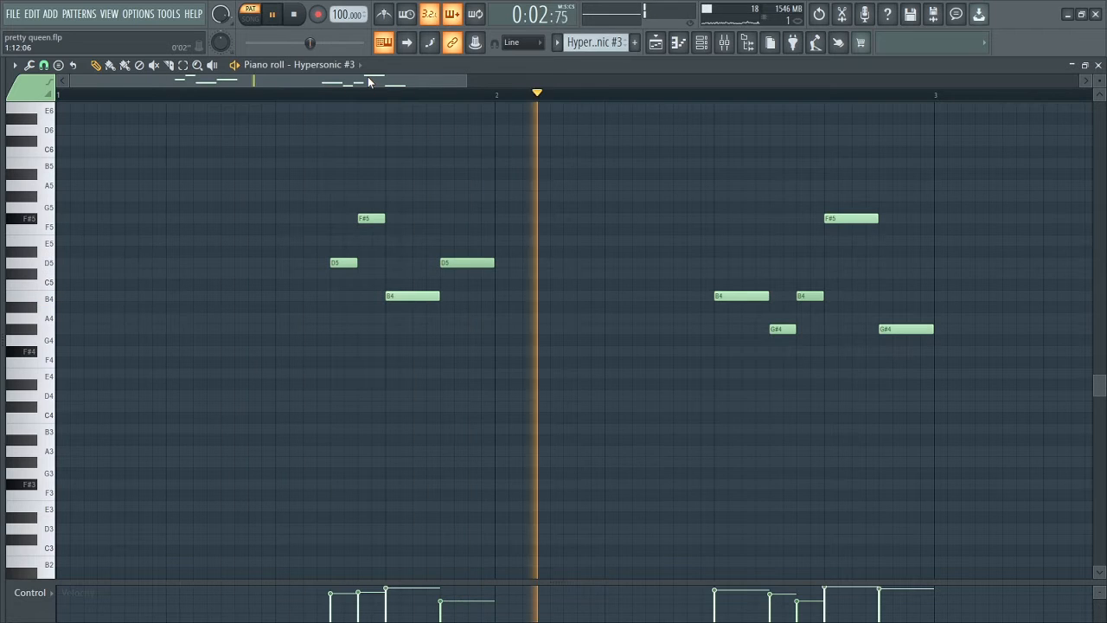
pyautogui.press('space')
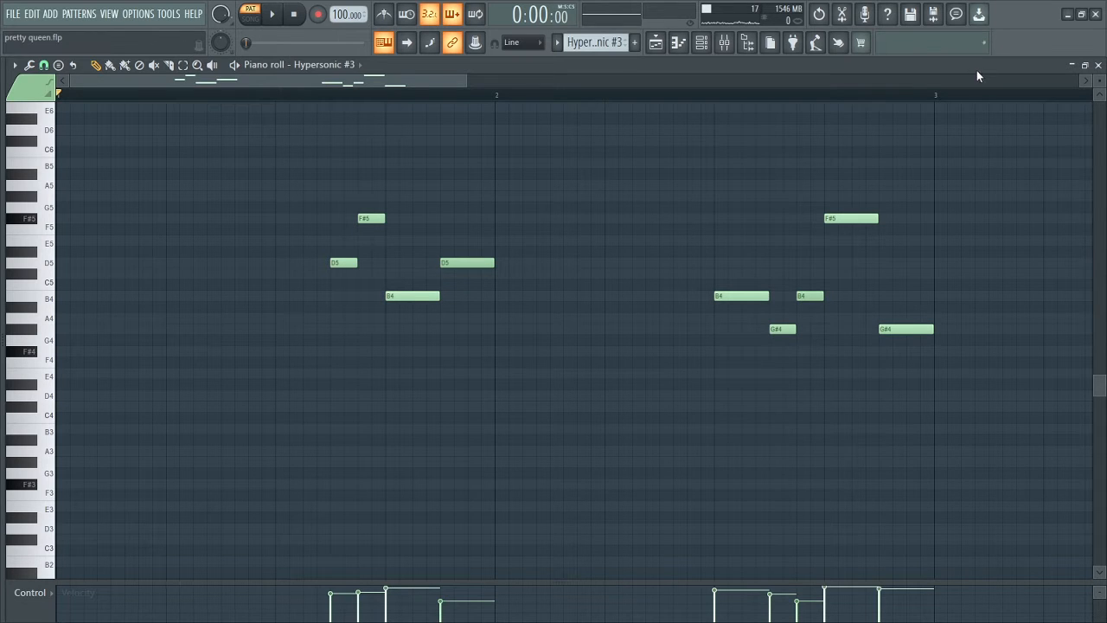
pyautogui.click(662, 48)
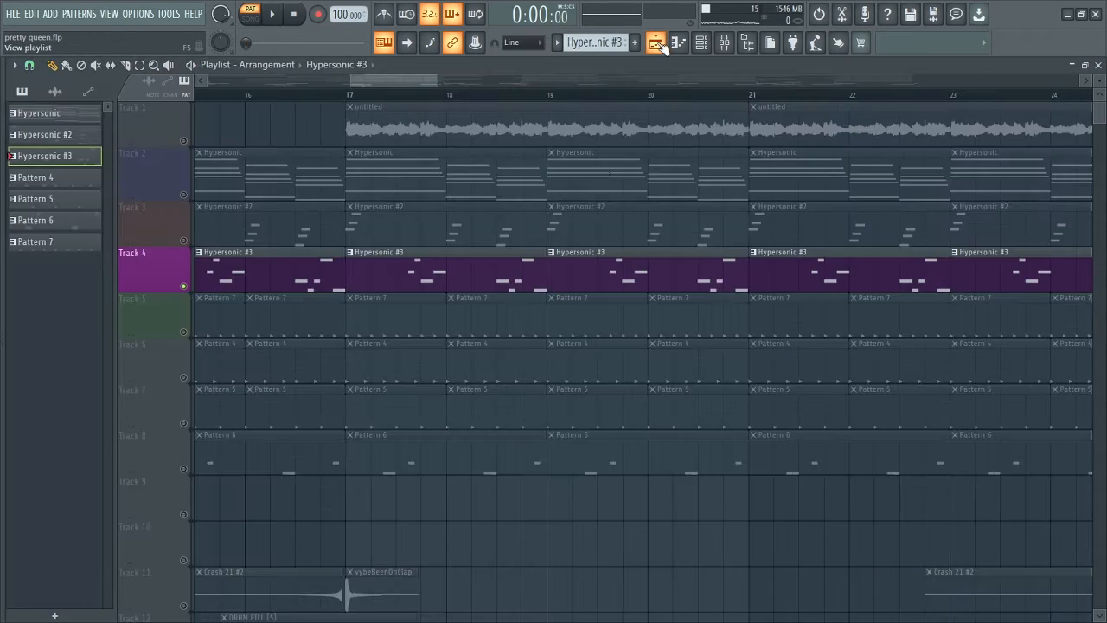
# Unmute Tracks 1 to 3 and play them together with Track 4 in song mode from bar 17.
pyautogui.moveTo(184, 241); pyautogui.dragTo(195, 138)
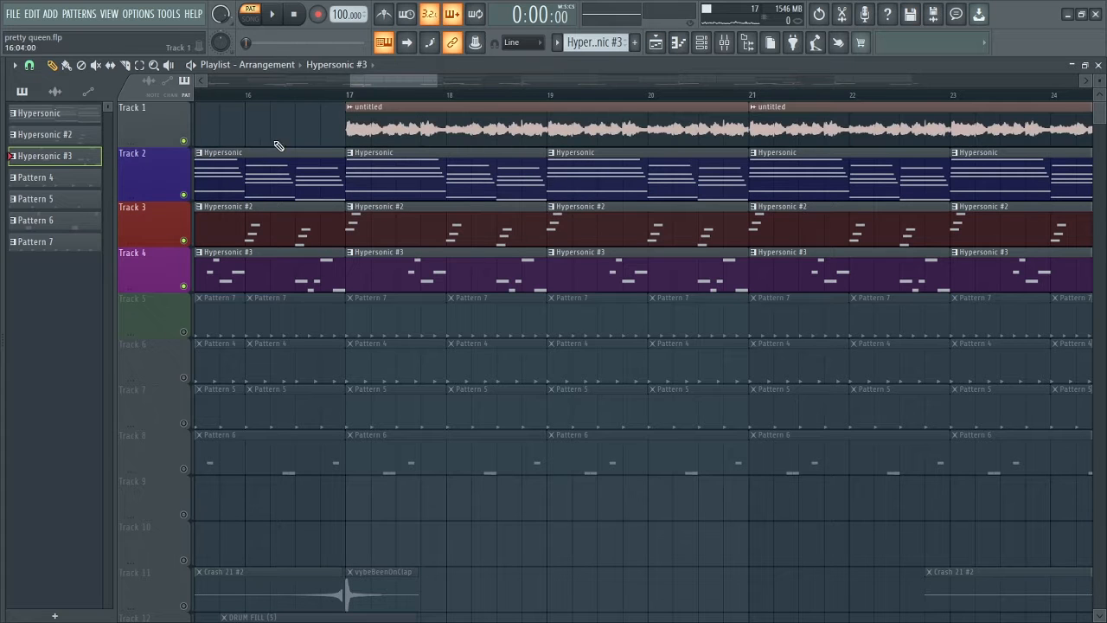
pyautogui.press('l')
pyautogui.press('space')
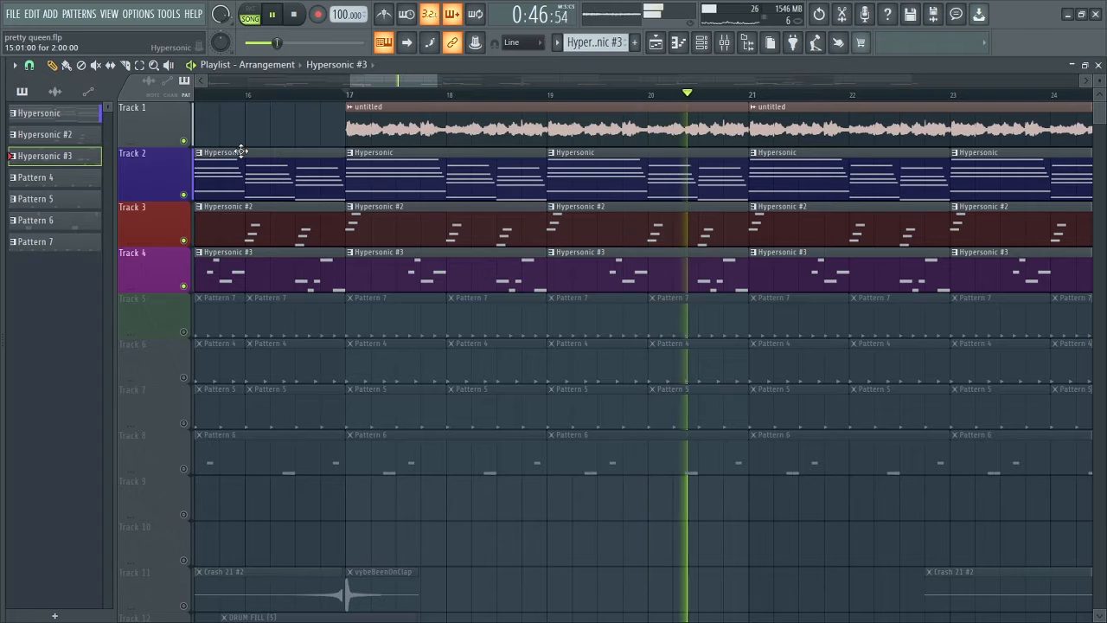
pyautogui.press('space')
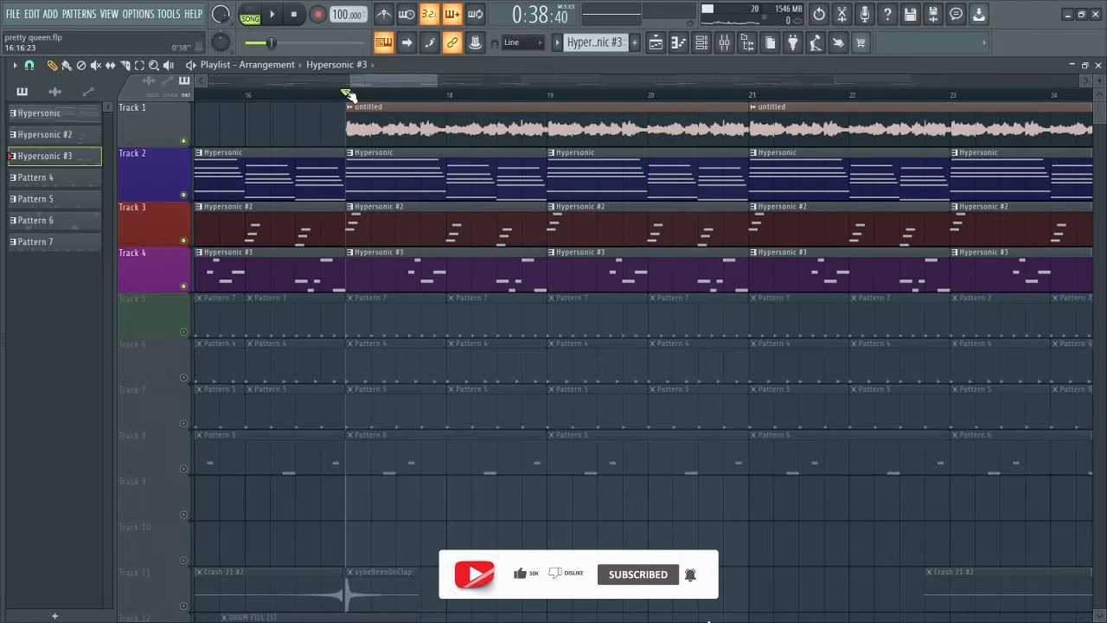
# Solo Track 5, show its Pattern 7 in the channel rack, and inspect the fill options of the Hi hat 11 channel.
pyautogui.keyDown('ctrl'); pyautogui.click(184, 333); pyautogui.keyUp('ctrl')
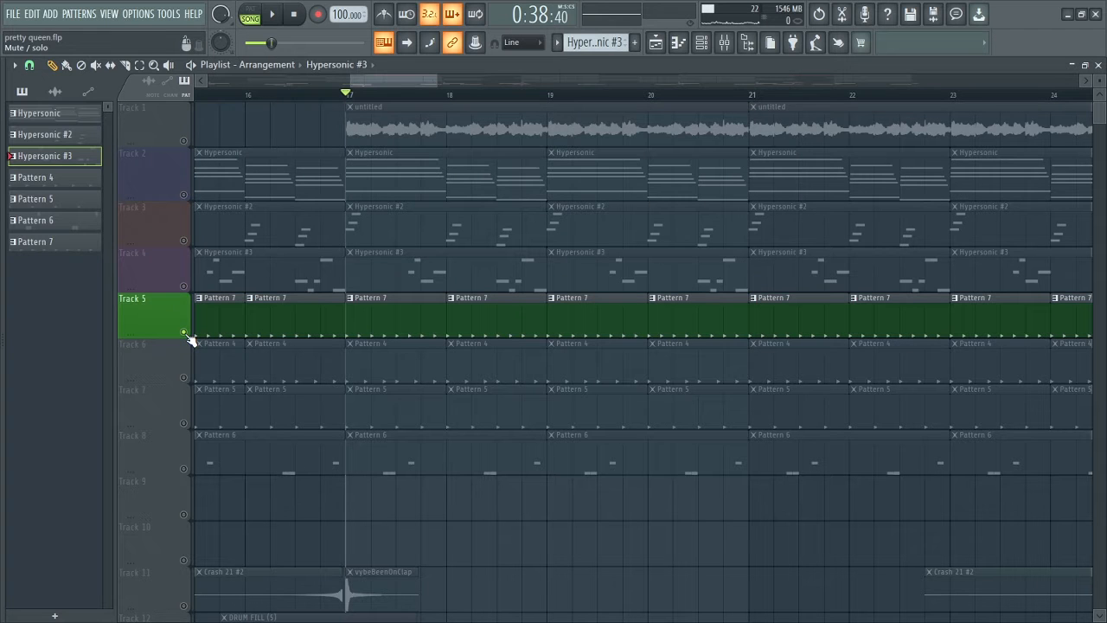
pyautogui.click(376, 318)
pyautogui.click(701, 43)
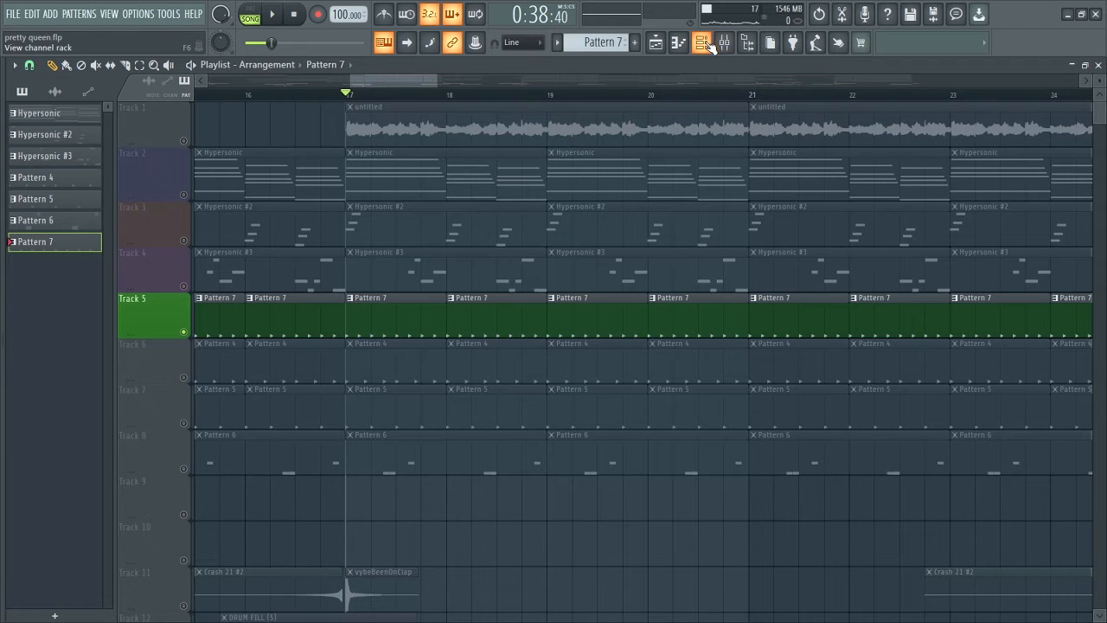
pyautogui.rightClick(344, 342)
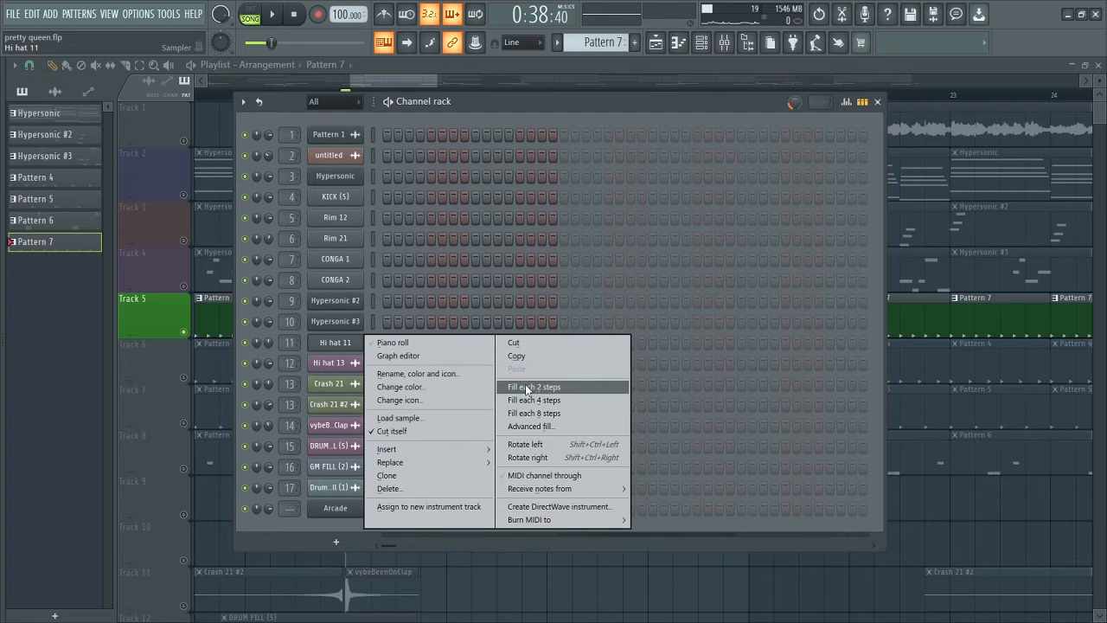
pyautogui.click(452, 94)
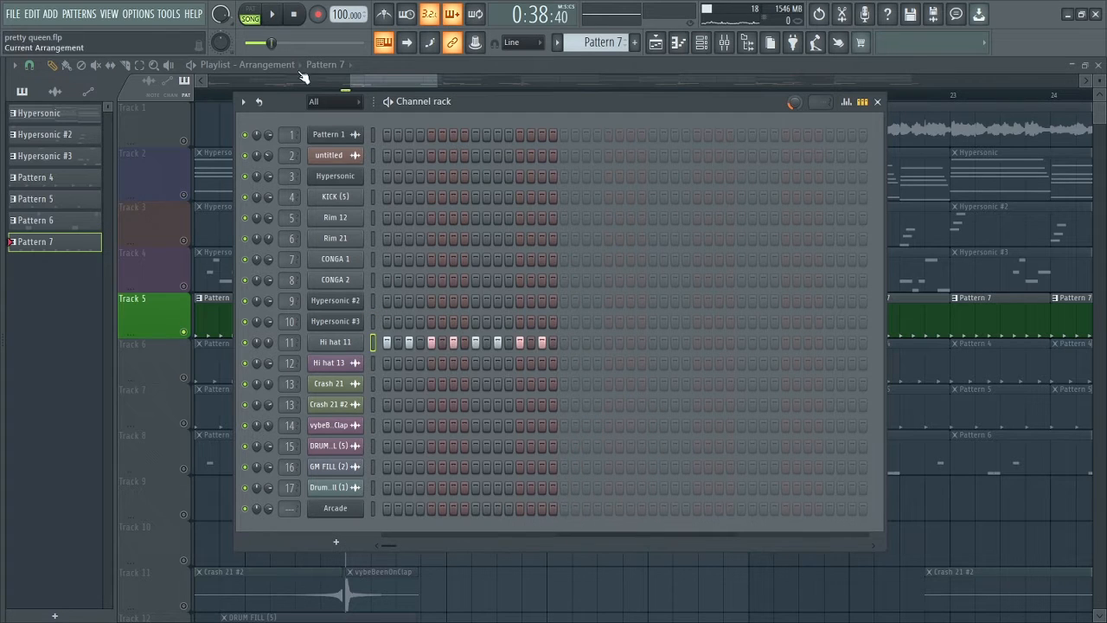
# Play the Pattern 7 hi-hats on their own in pattern mode and shift the channel rack window slightly aside.
pyautogui.click(252, 17)
pyautogui.click(276, 15)
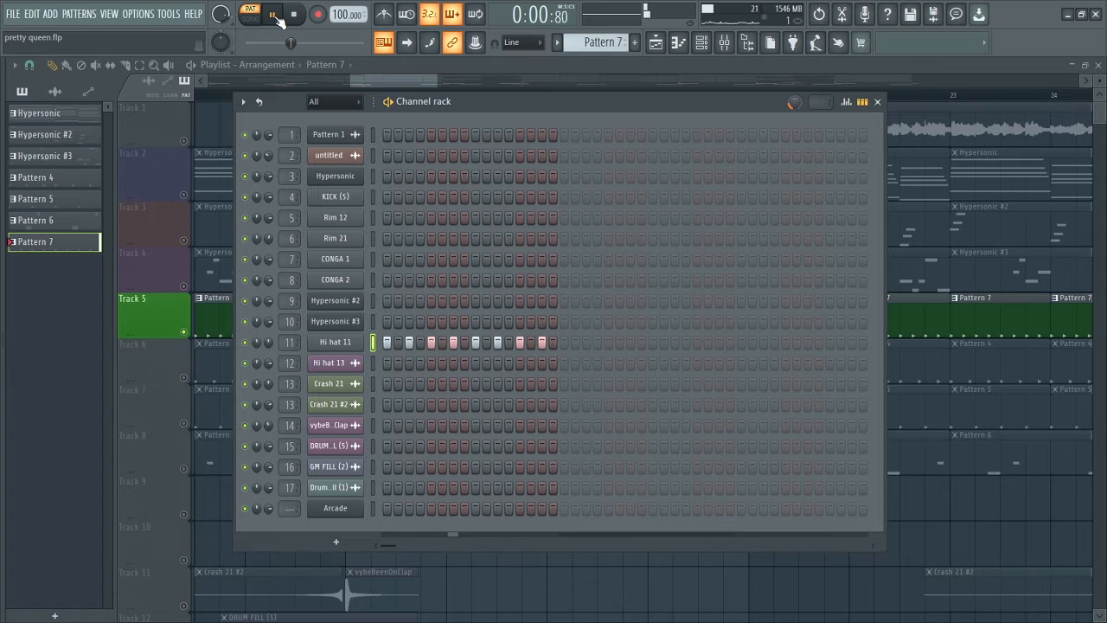
pyautogui.press('space')
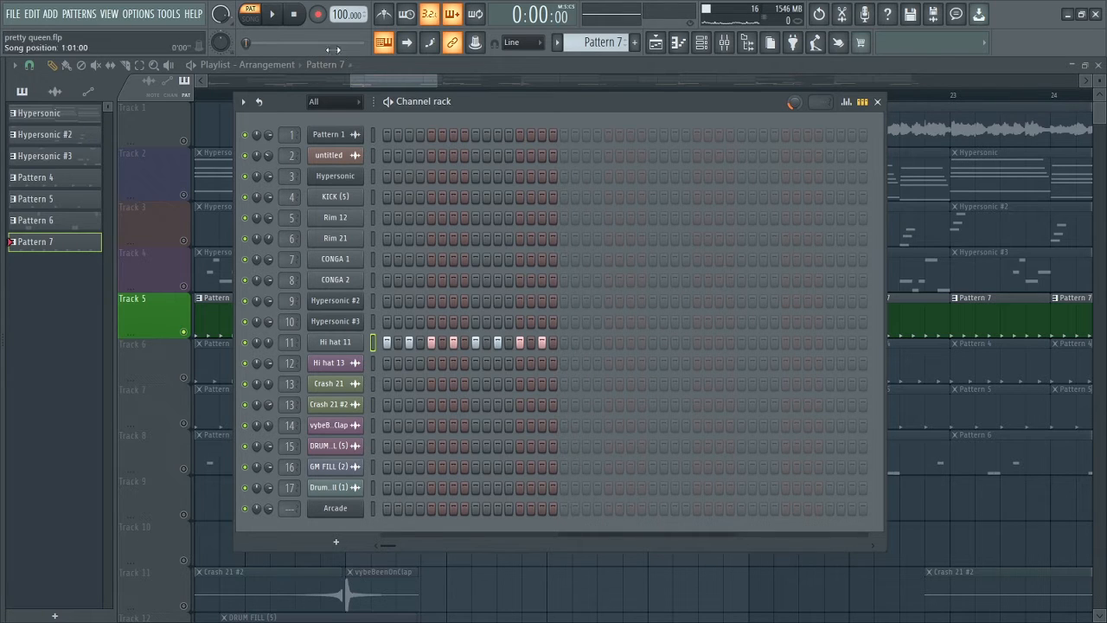
pyautogui.moveTo(438, 101); pyautogui.dragTo(395, 108)
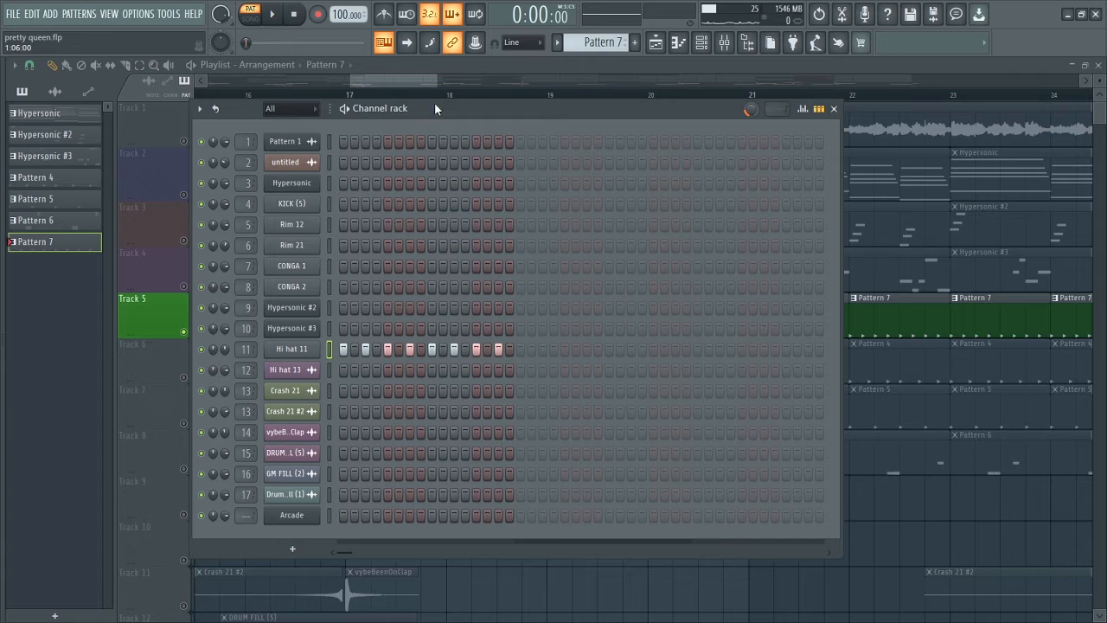
pyautogui.press('space')
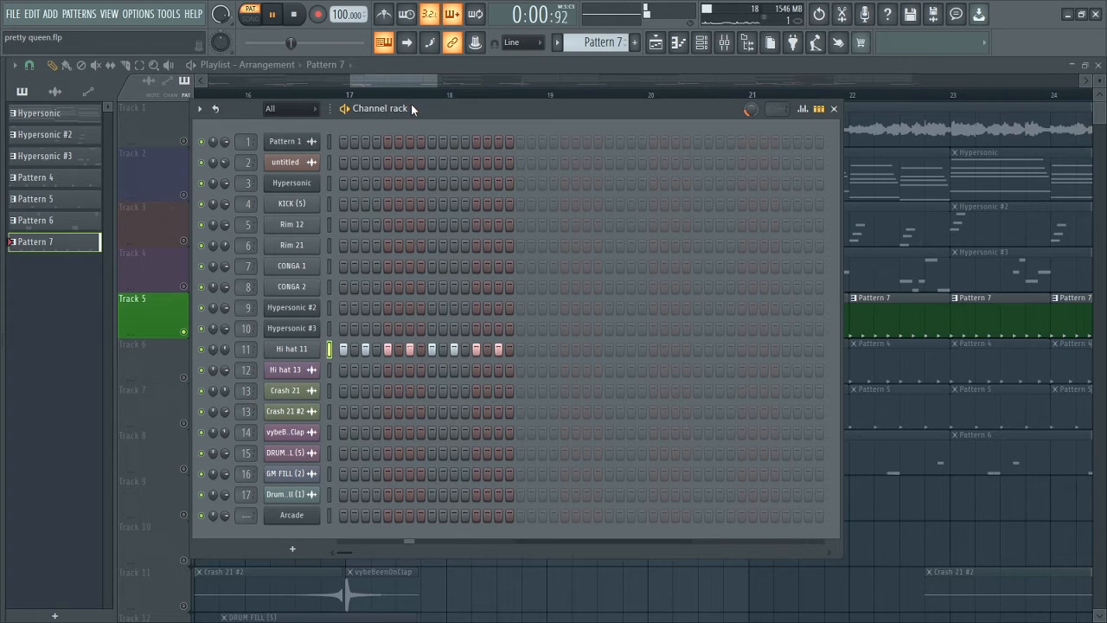
pyautogui.press('space')
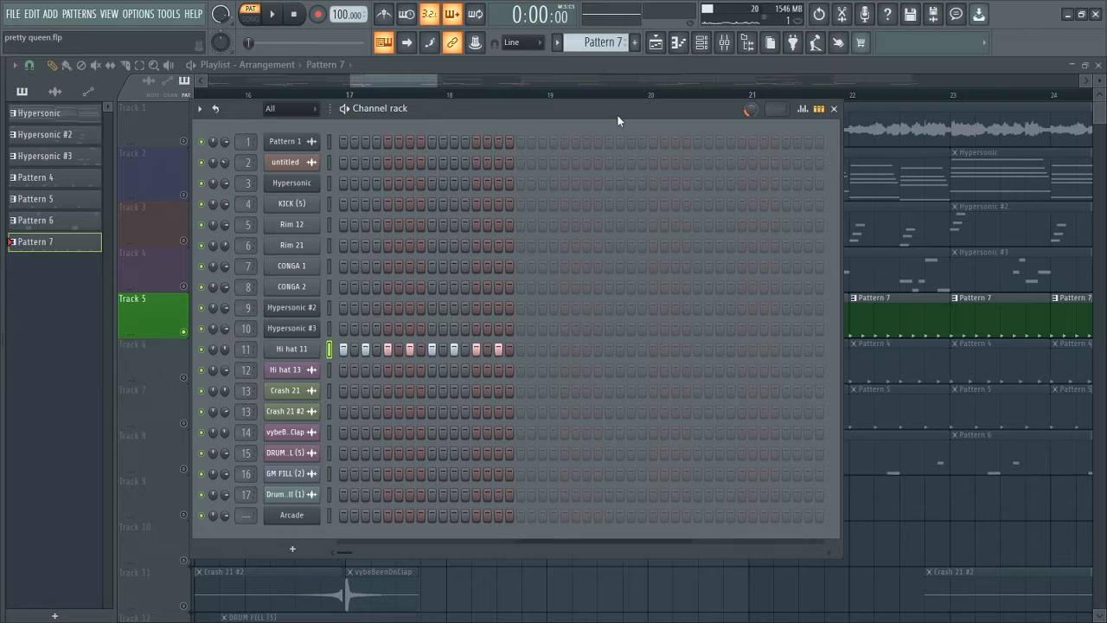
# Close the channel rack, unmute Tracks 1 to 4, and play them together with Track 5 from bar 17.
pyautogui.click(833, 108)
pyautogui.moveTo(183, 286); pyautogui.dragTo(184, 141)
pyautogui.click(349, 97)
pyautogui.press('space')
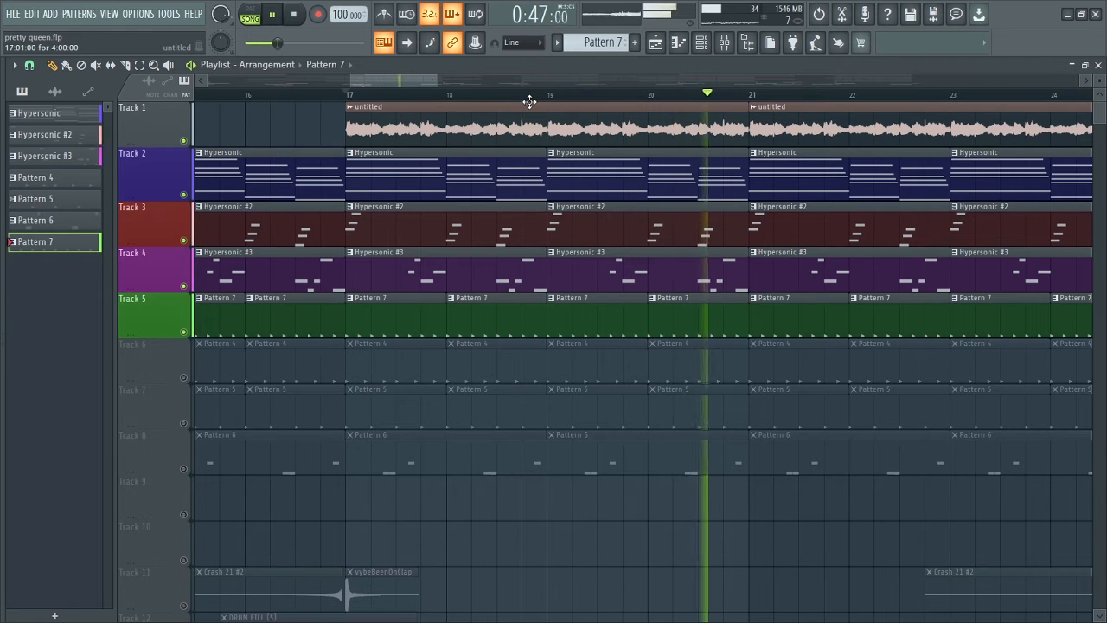
pyautogui.press('space')
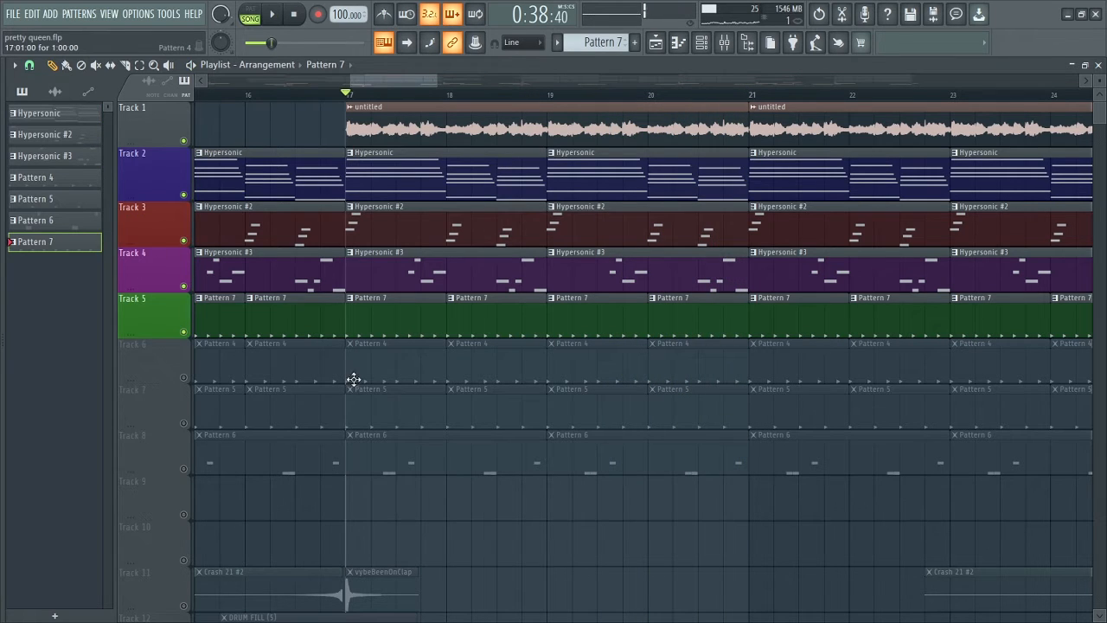
# Solo Track 6, show its Pattern 4 in the channel rack, and audition the Rim 12 and Rim 21 sounds.
pyautogui.click(199, 376)
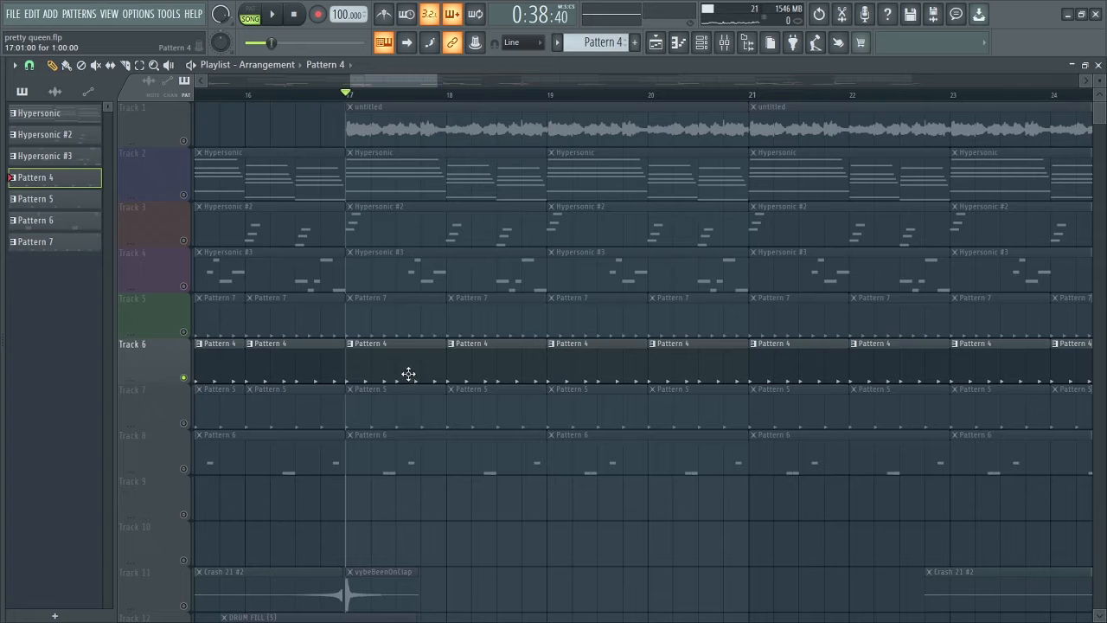
pyautogui.press('F6')
pyautogui.moveTo(407, 106); pyautogui.dragTo(448, 117)
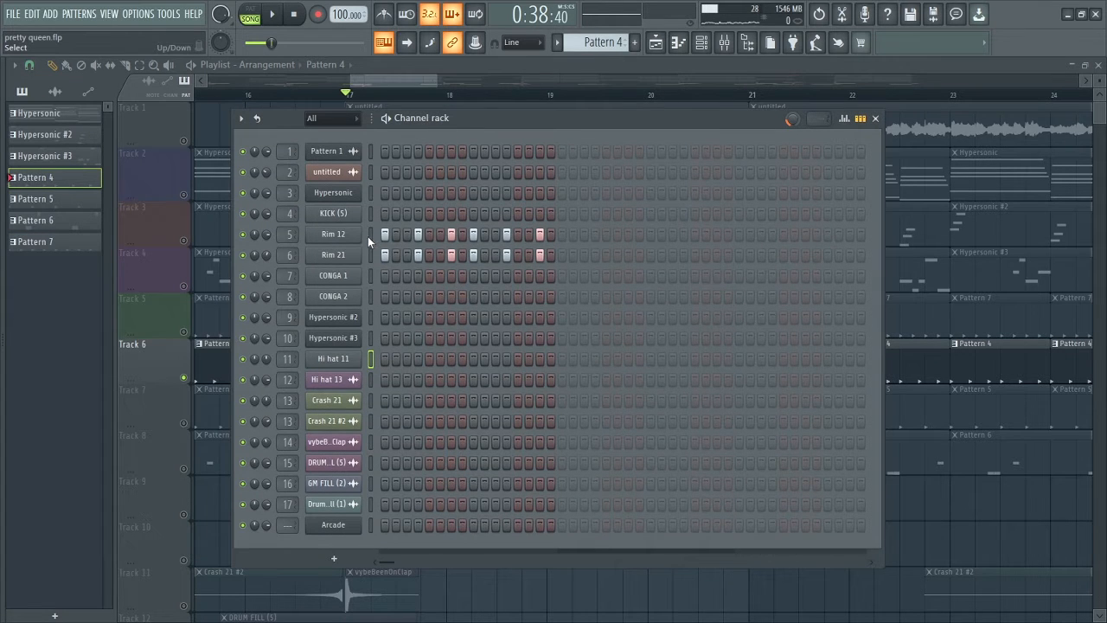
pyautogui.click(370, 234)
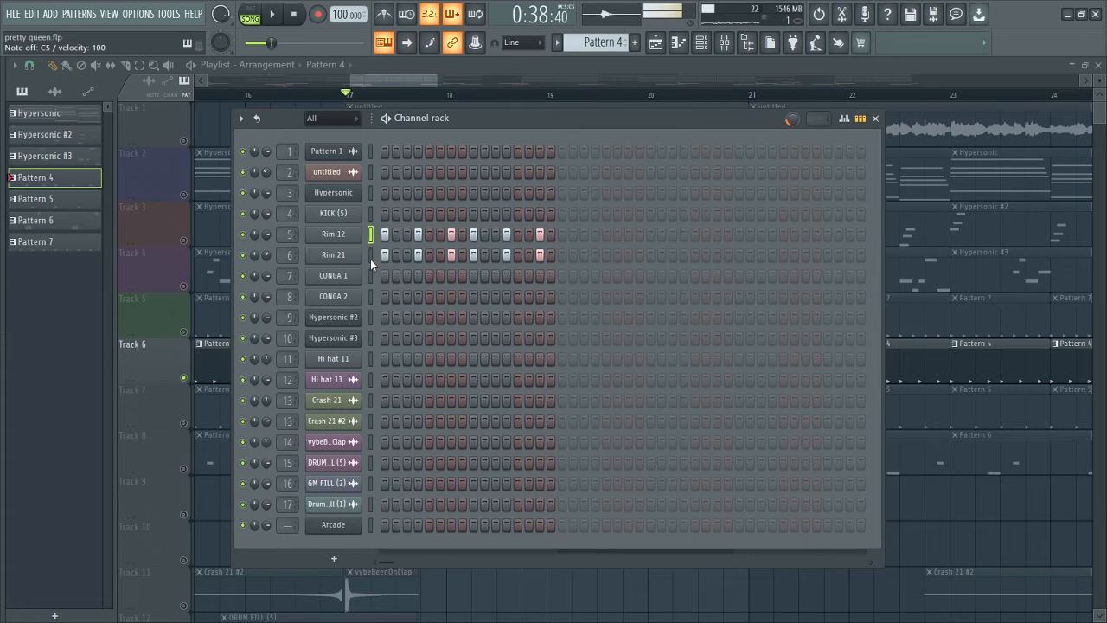
pyautogui.click(372, 256)
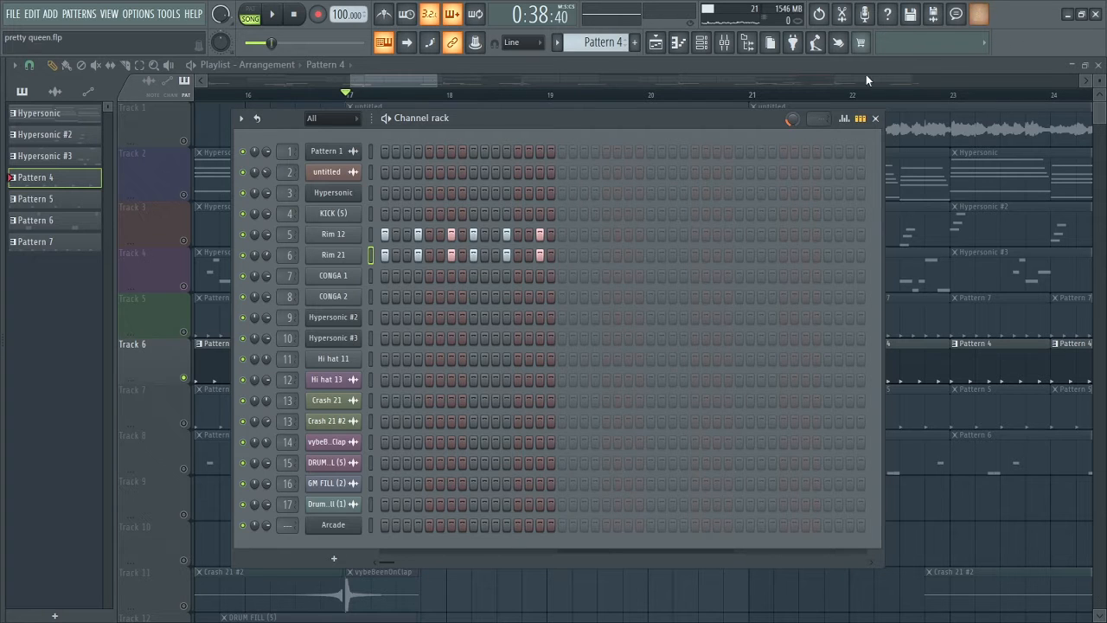
# Close the channel rack, unmute Tracks 1 to 5, and play them together with Track 6 from bar 17.
pyautogui.click(876, 118)
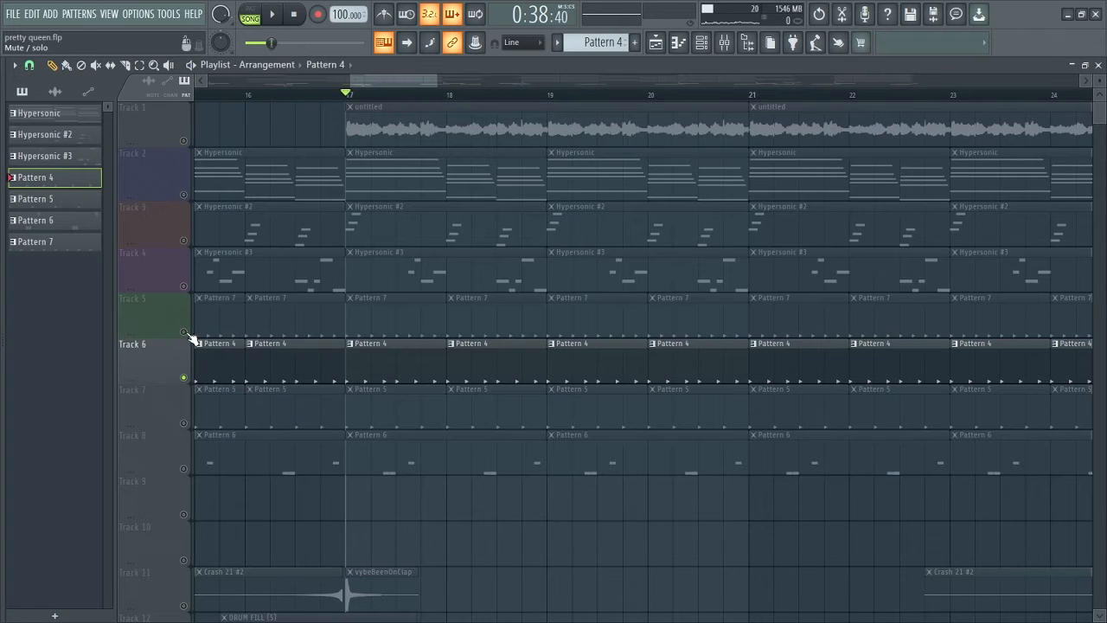
pyautogui.moveTo(183, 332); pyautogui.dragTo(183, 140)
pyautogui.press('space')
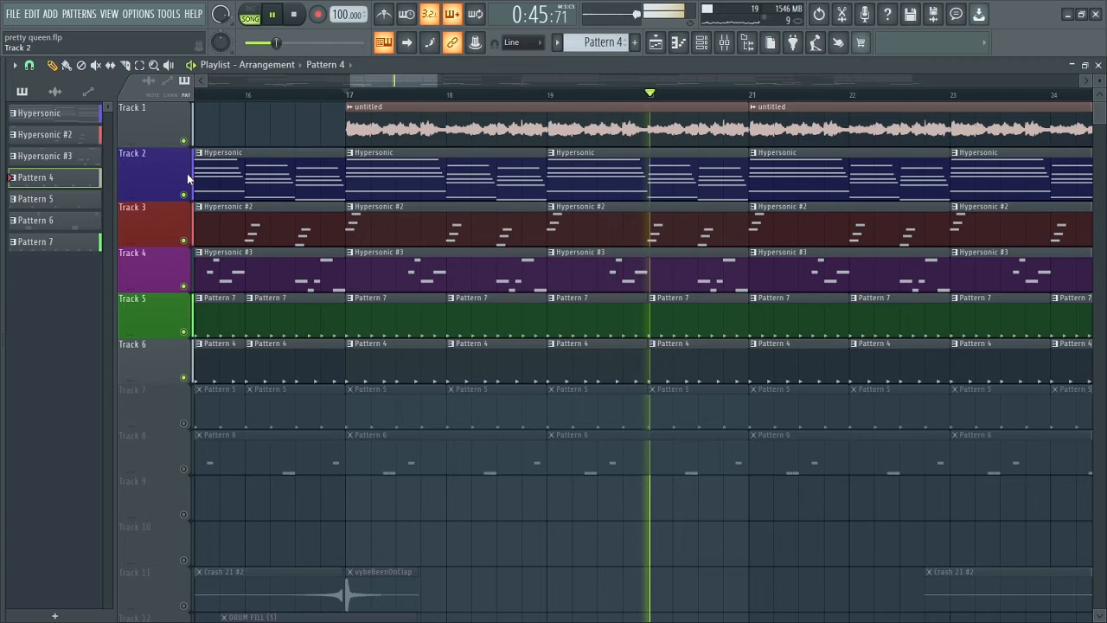
pyautogui.press('space')
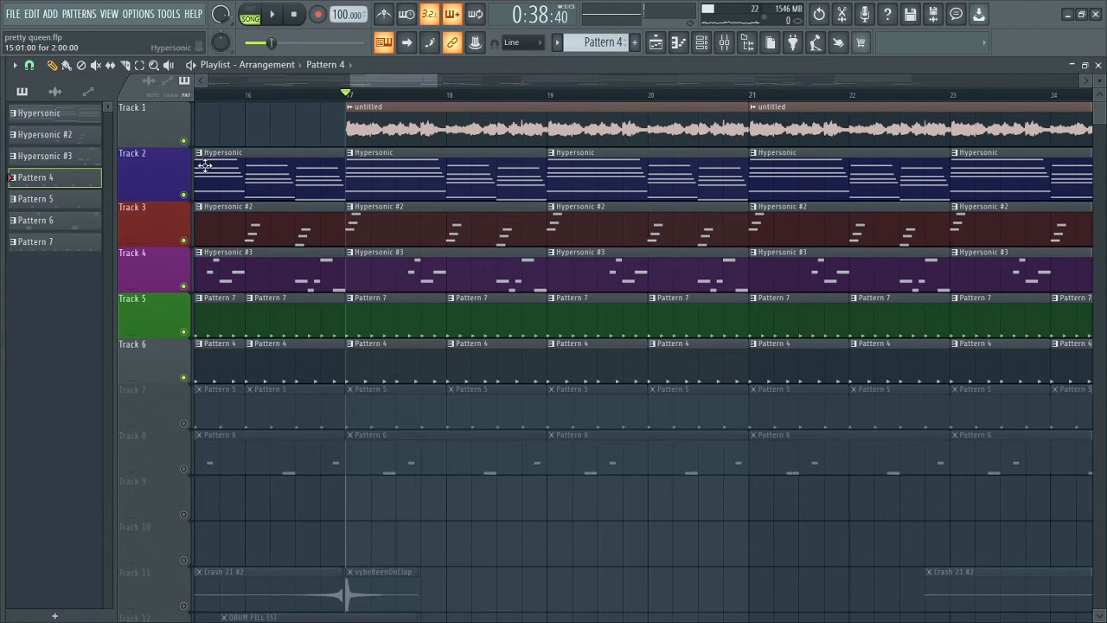
# Unmute Track 7, open its Pattern 5 in the channel rack, and fill the KICK (5) channel every 4 steps.
pyautogui.click(183, 423)
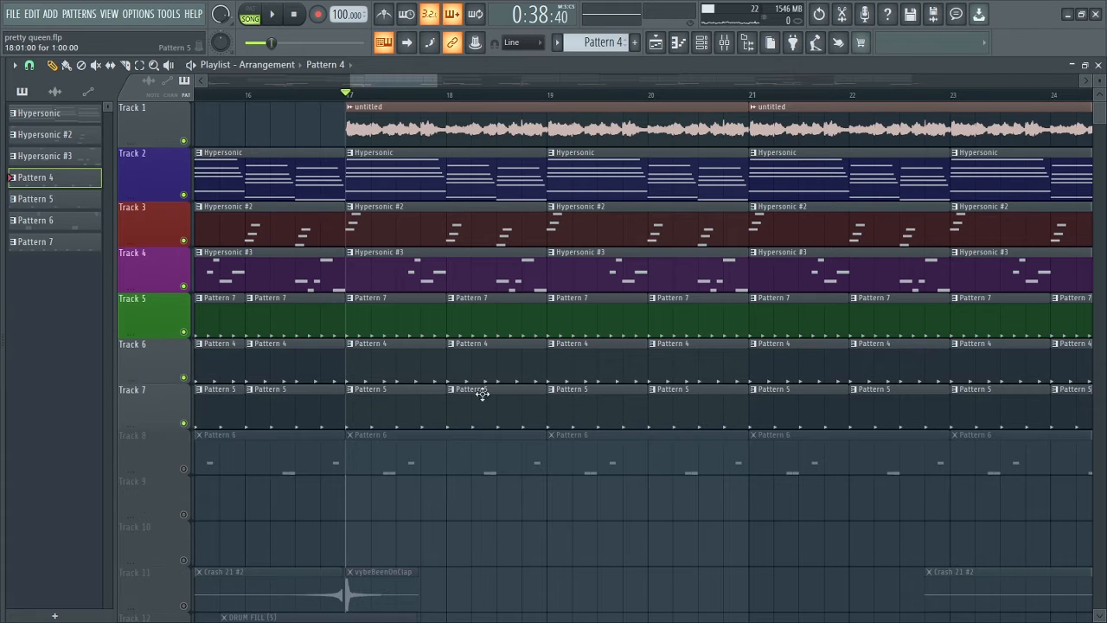
pyautogui.doubleClick(425, 395)
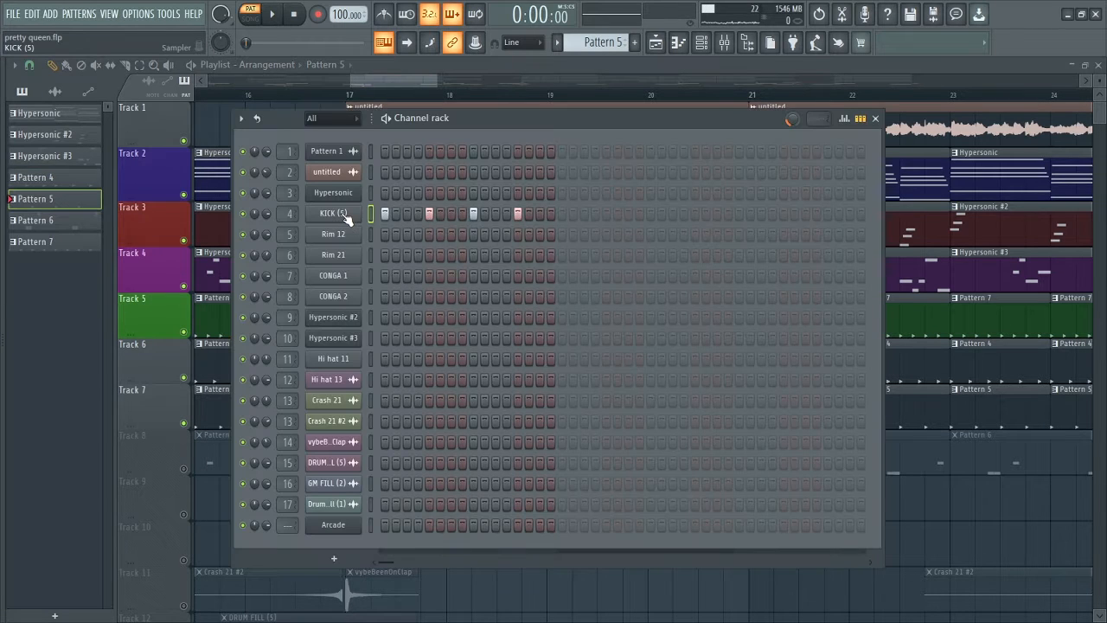
pyautogui.rightClick(343, 216)
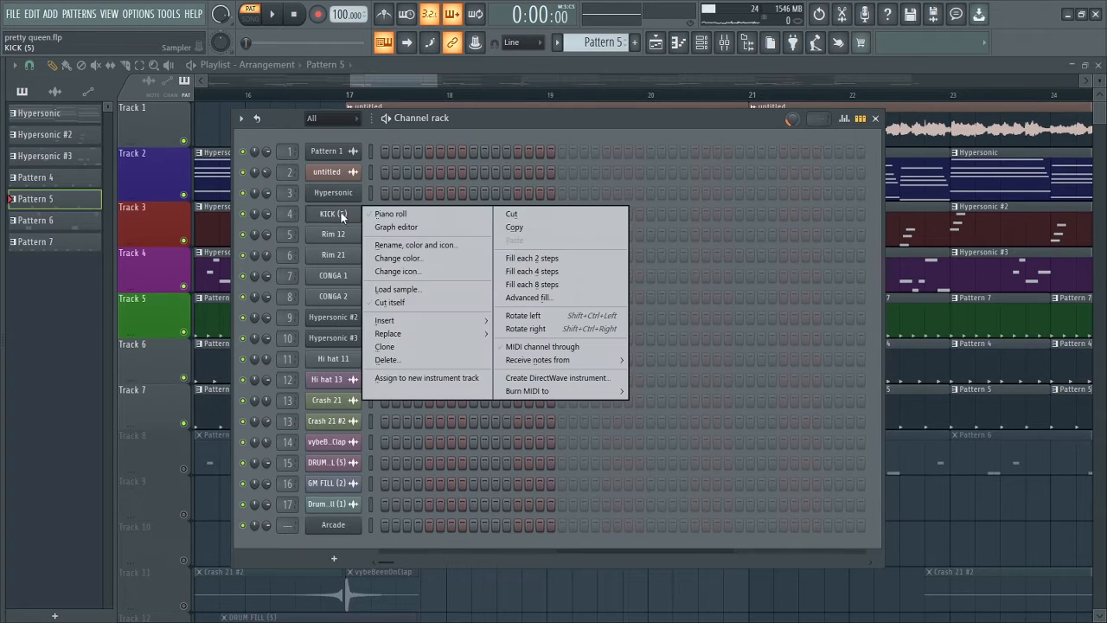
pyautogui.click(567, 271)
# Play the Pattern 5 kick on its own, close the channel rack, and play Tracks 1 to 7 together from bar 17.
pyautogui.click(700, 46)
pyautogui.press('space')
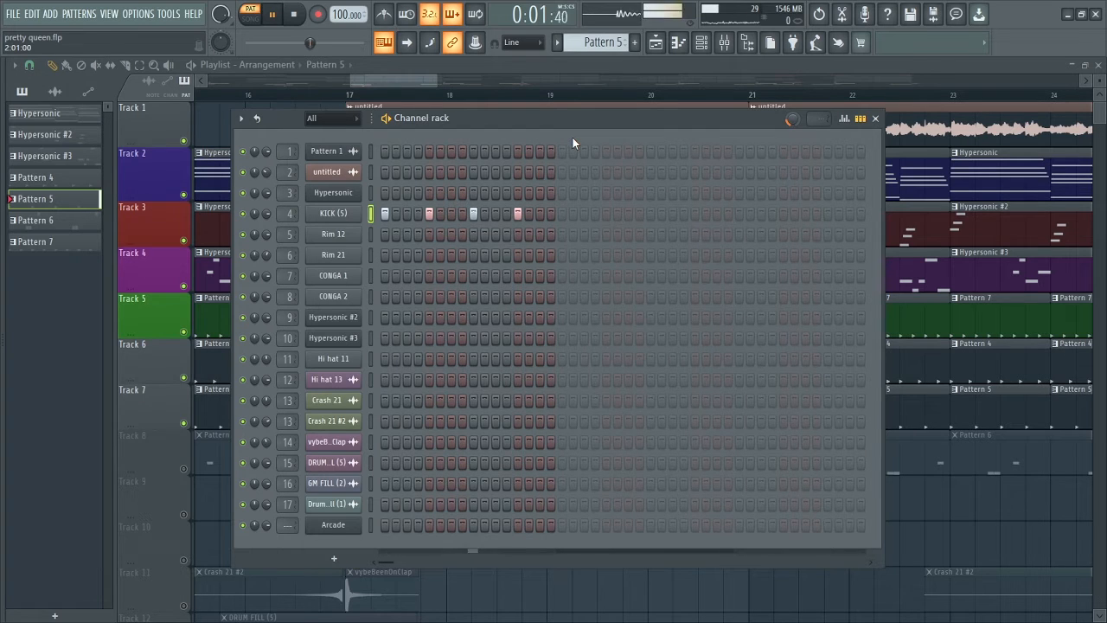
pyautogui.press('space')
pyautogui.click(876, 119)
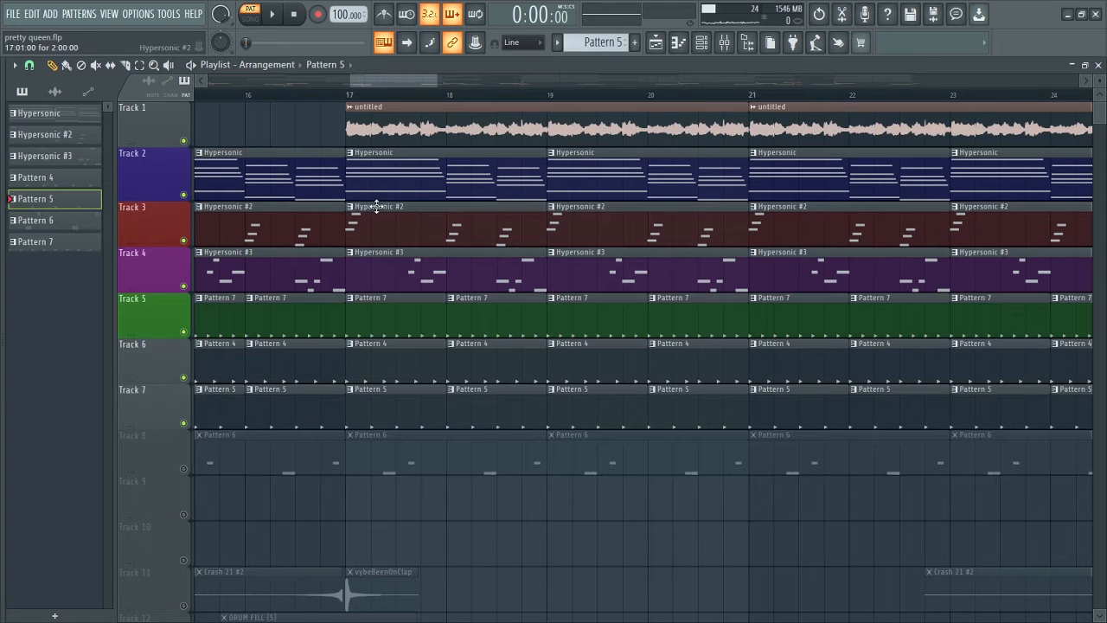
pyautogui.doubleClick(354, 94)
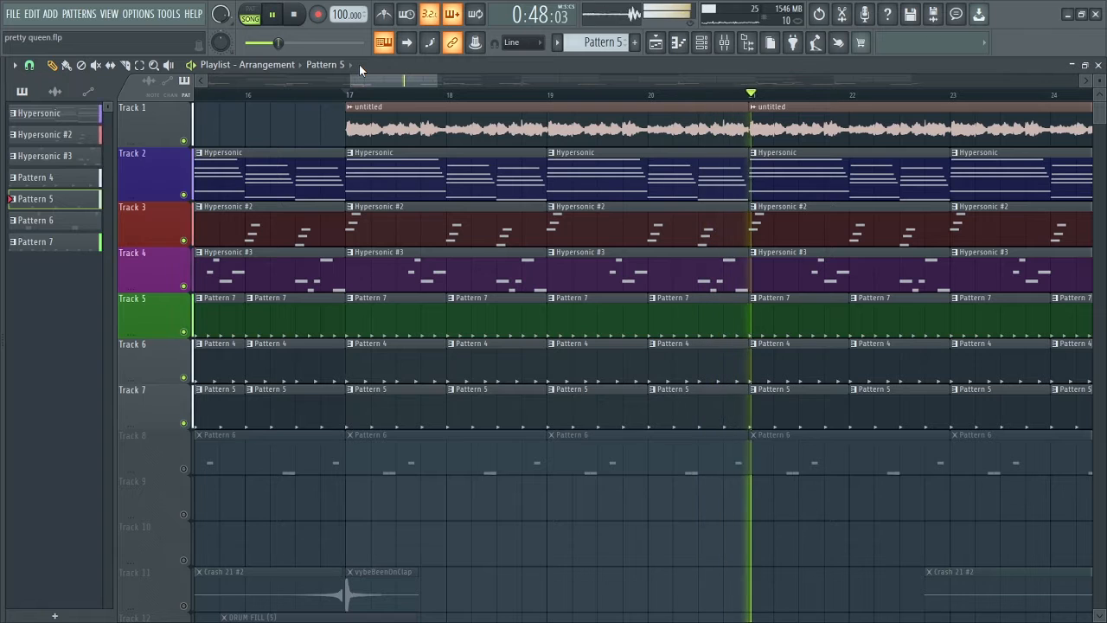
pyautogui.press('space')
# Unmute Track 8, open its Pattern 6 in the piano roll, and show the pattern's channels in the channel rack.
pyautogui.click(184, 469)
pyautogui.press('KP_Add')
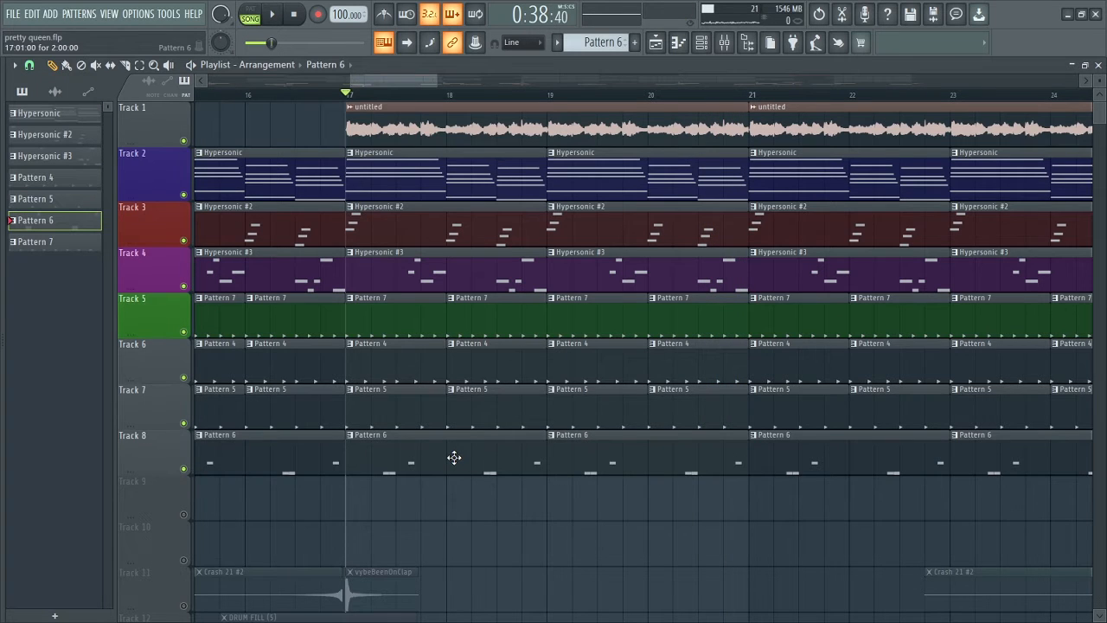
pyautogui.doubleClick(455, 457)
pyautogui.moveTo(319, 84); pyautogui.dragTo(103, 88)
pyautogui.press('F6')
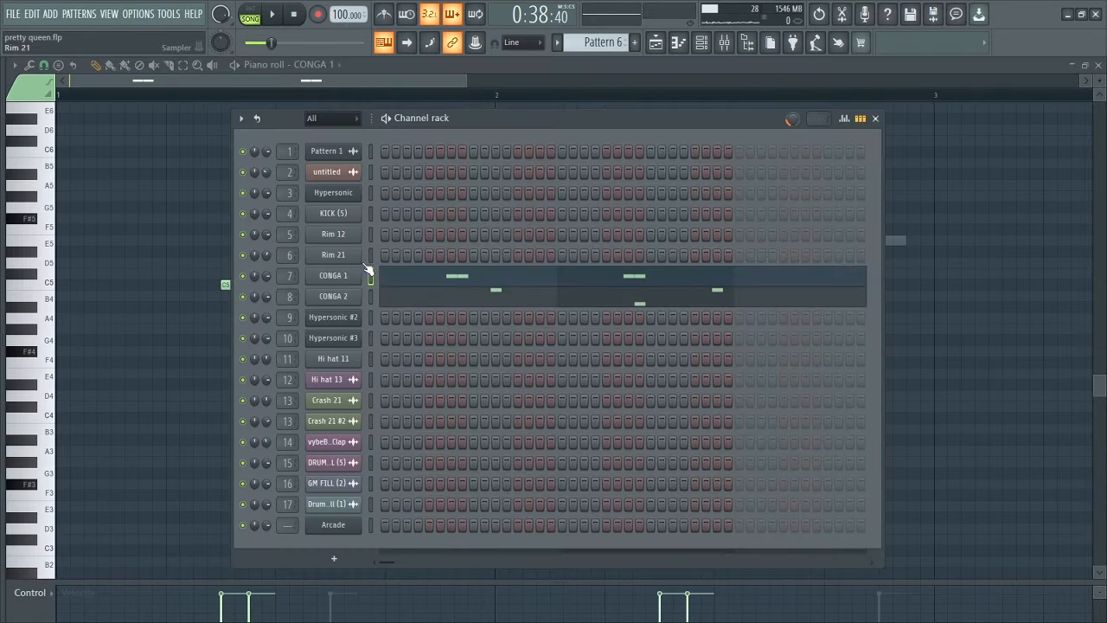
# Select the CONGA 1 channel and sound it with a test note, then select the CONGA 2 channel.
pyautogui.click(373, 276)
pyautogui.press('q')
pyautogui.press('q')
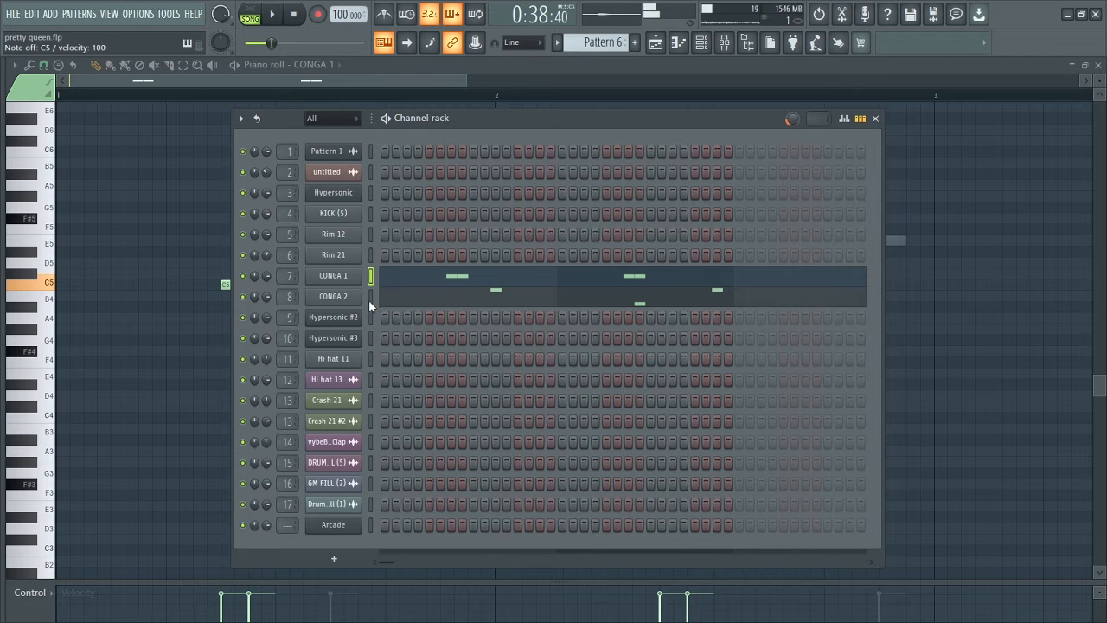
pyautogui.click(372, 303)
pyautogui.click(372, 303)
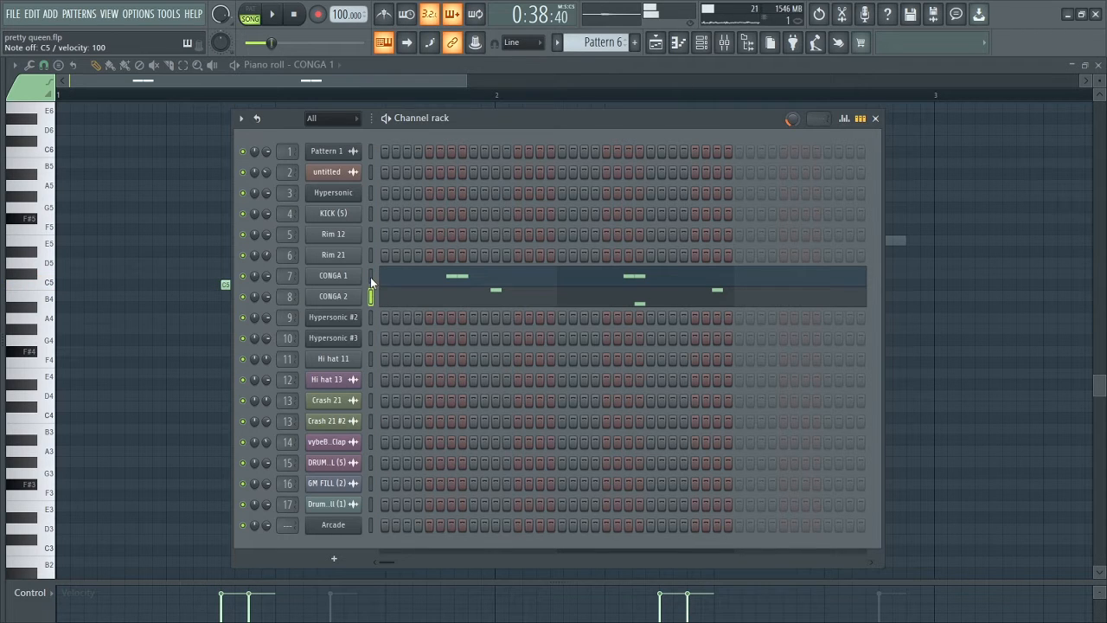
# Play Pattern 6 on its own while viewing the CONGA 1 and CONGA 2 notes in the piano roll.
pyautogui.click(250, 13)
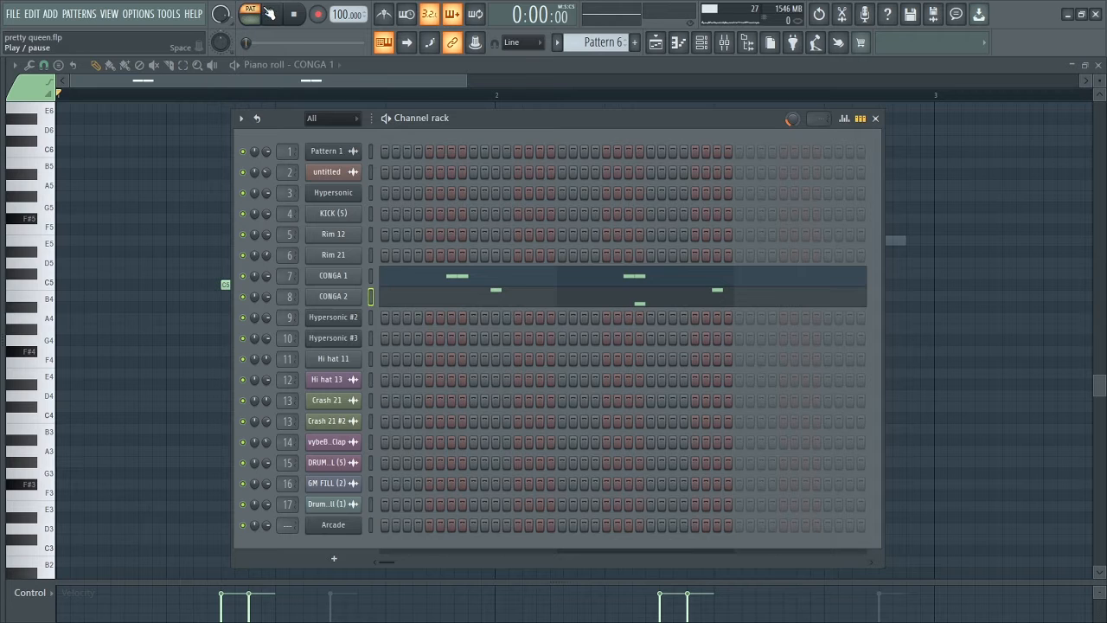
pyautogui.click(274, 15)
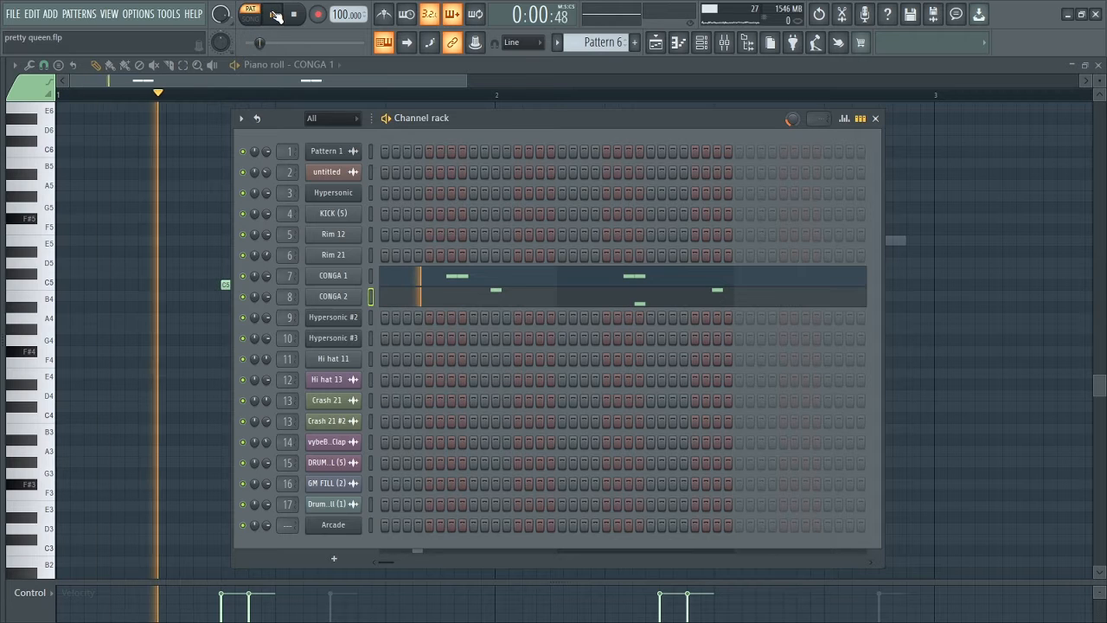
pyautogui.click(480, 286)
pyautogui.click(482, 287)
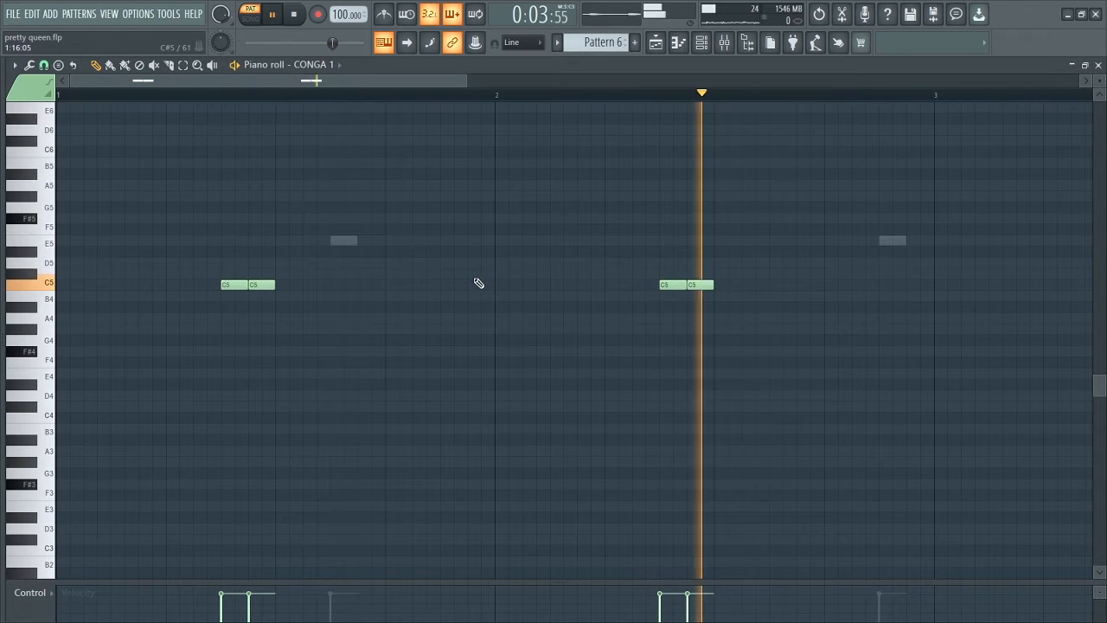
pyautogui.click(701, 43)
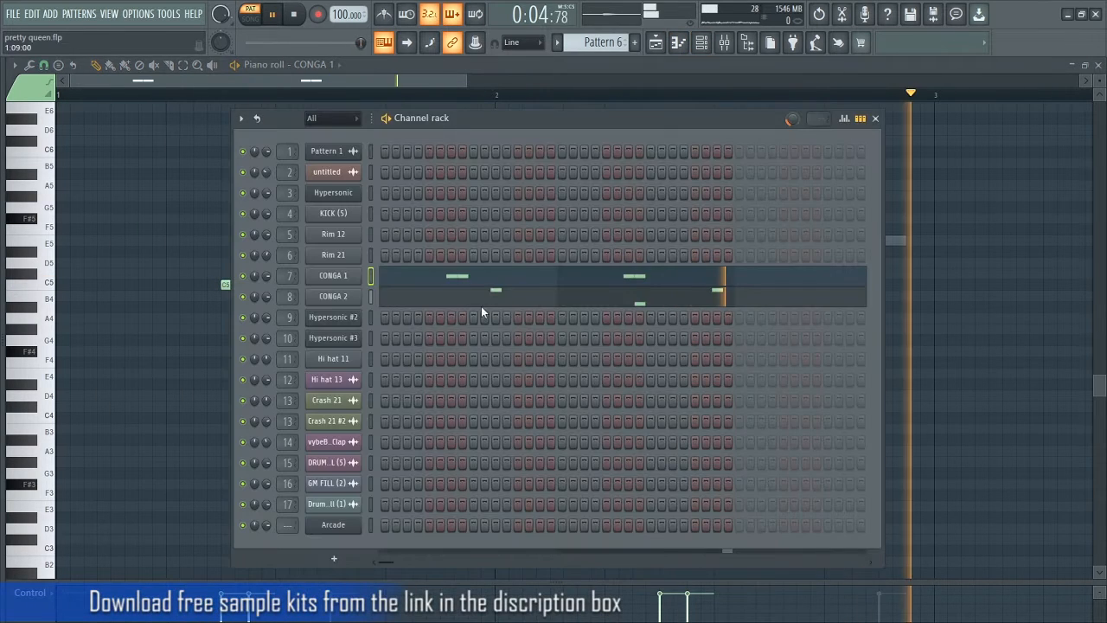
pyautogui.click(516, 292)
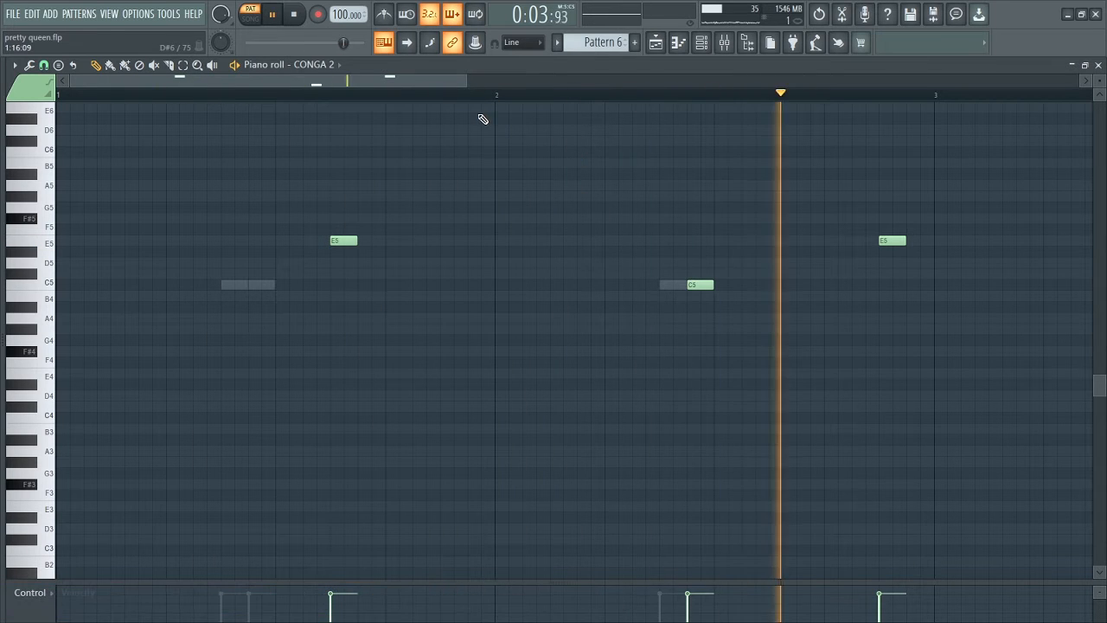
pyautogui.press('space')
# Return to the playlist and play Tracks 1 to 8 together from bar 17.
pyautogui.click(656, 43)
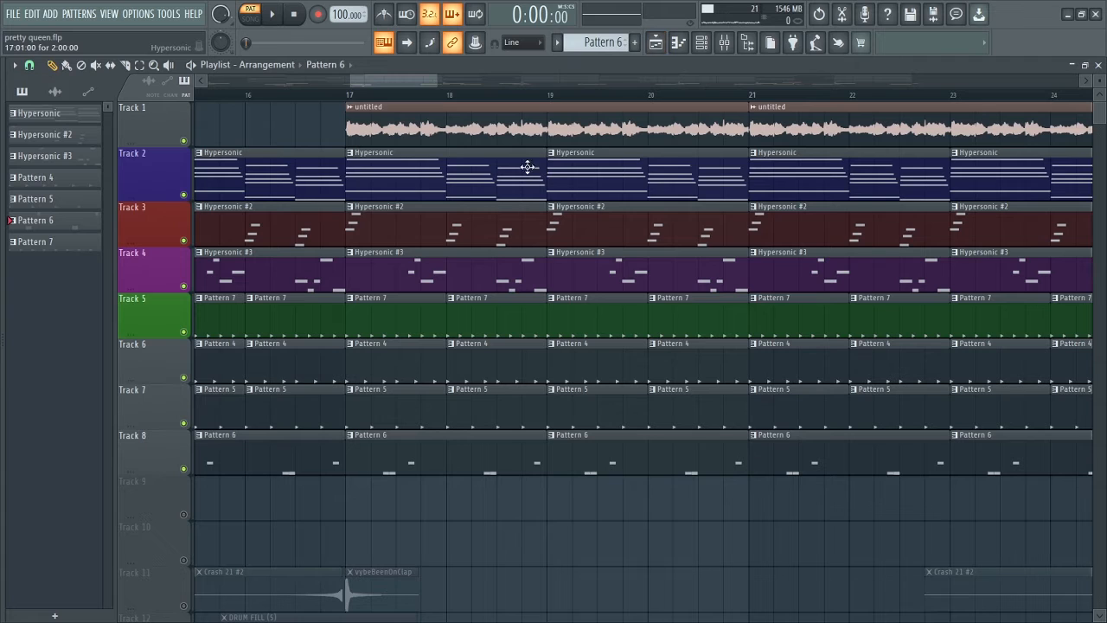
pyautogui.click(348, 99)
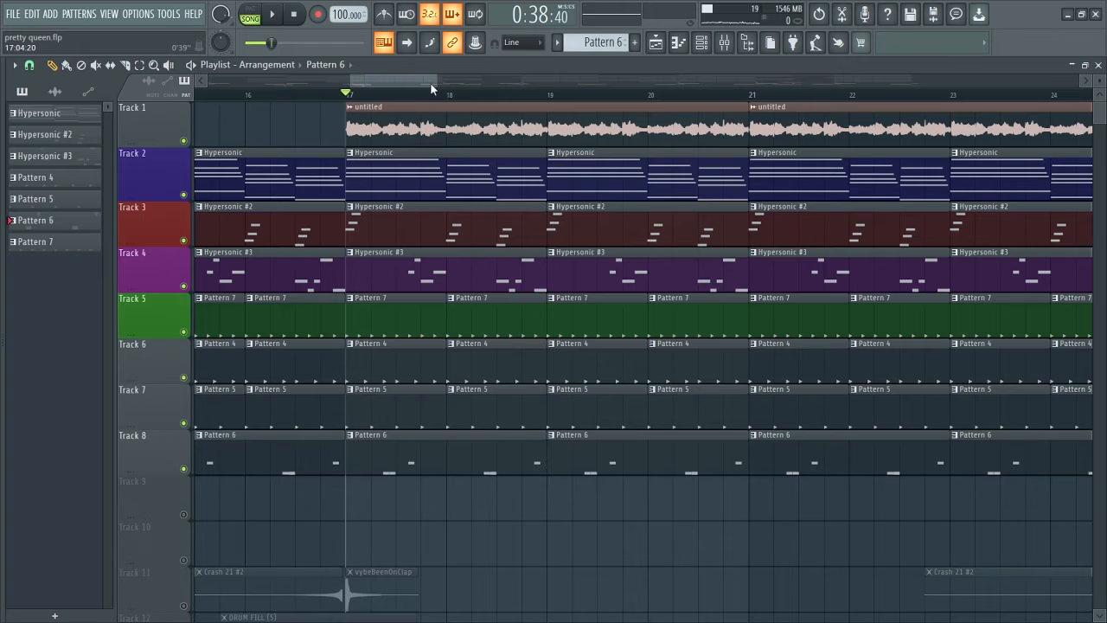
pyautogui.moveTo(434, 83); pyautogui.dragTo(424, 83)
pyautogui.press('space')
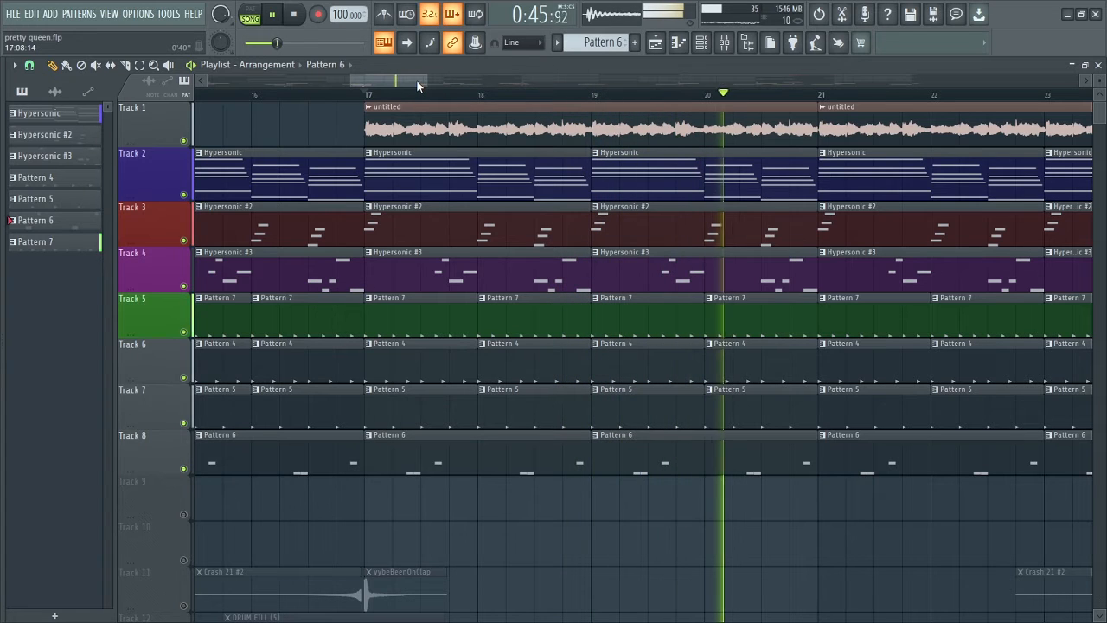
pyautogui.press('space')
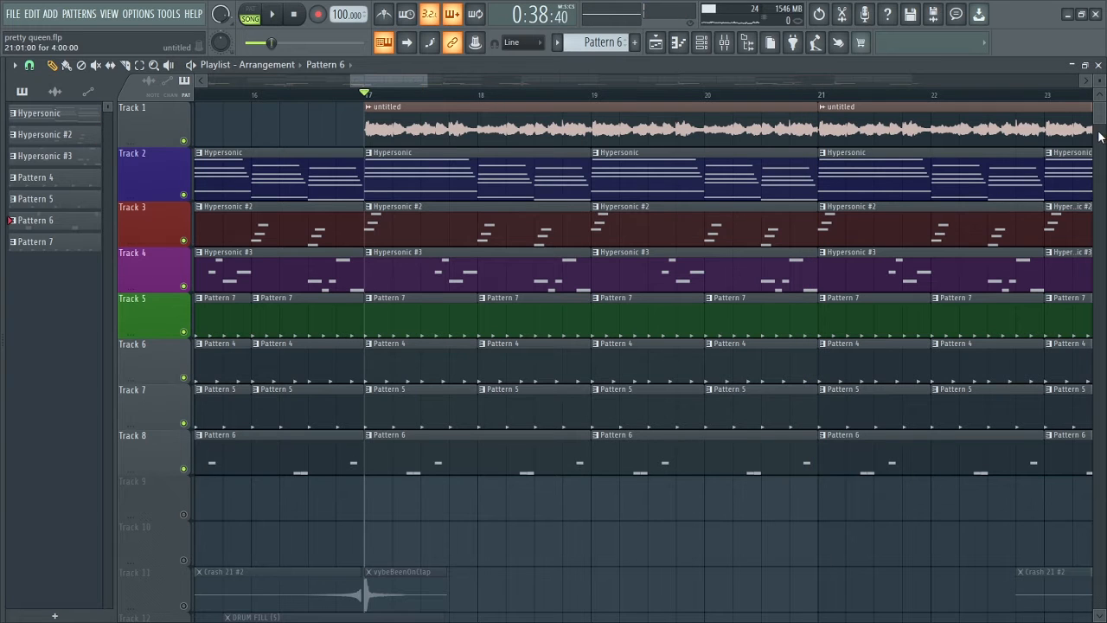
# Unmute Track 11, select its Crash 21 #2 clip as the source, and play the song from the middle of bar 16.
pyautogui.scroll(-5, 1101, 136)
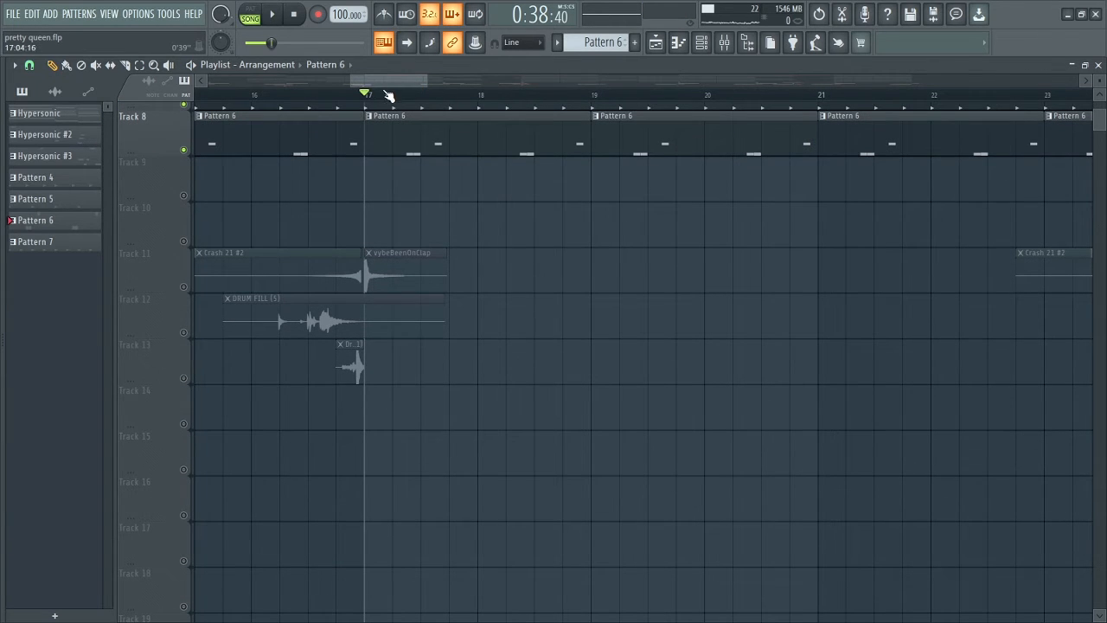
pyautogui.click(185, 286)
pyautogui.click(257, 278)
pyautogui.click(308, 95)
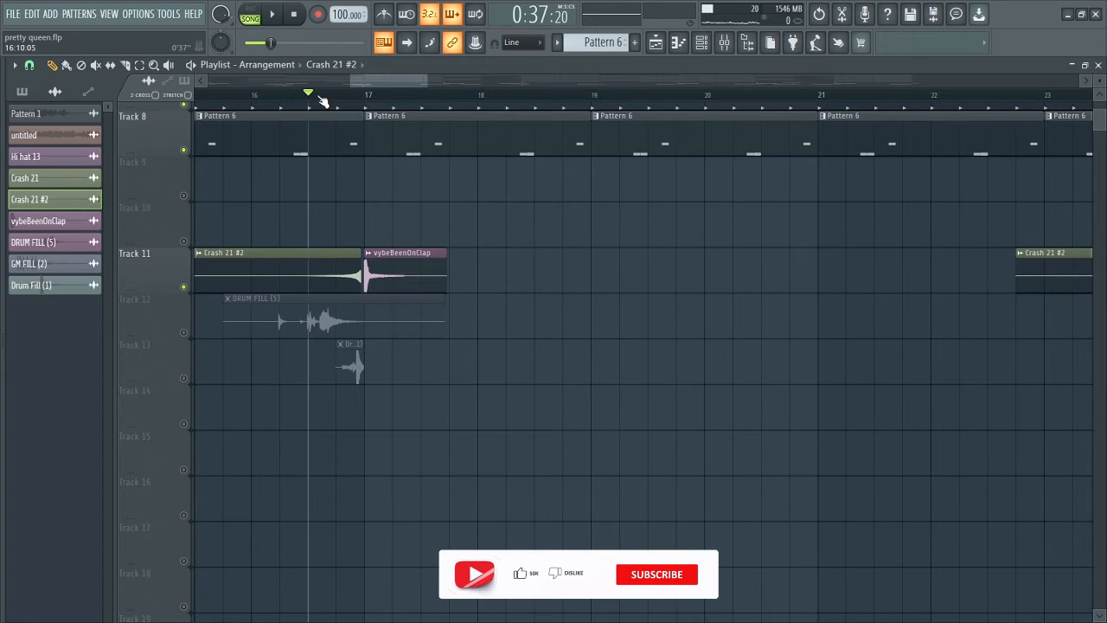
pyautogui.press('space')
# Solo Track 11 and play its Crash 21 #2 and vybeBeenOnClap transition twice from the middle of bar 16.
pyautogui.press('space')
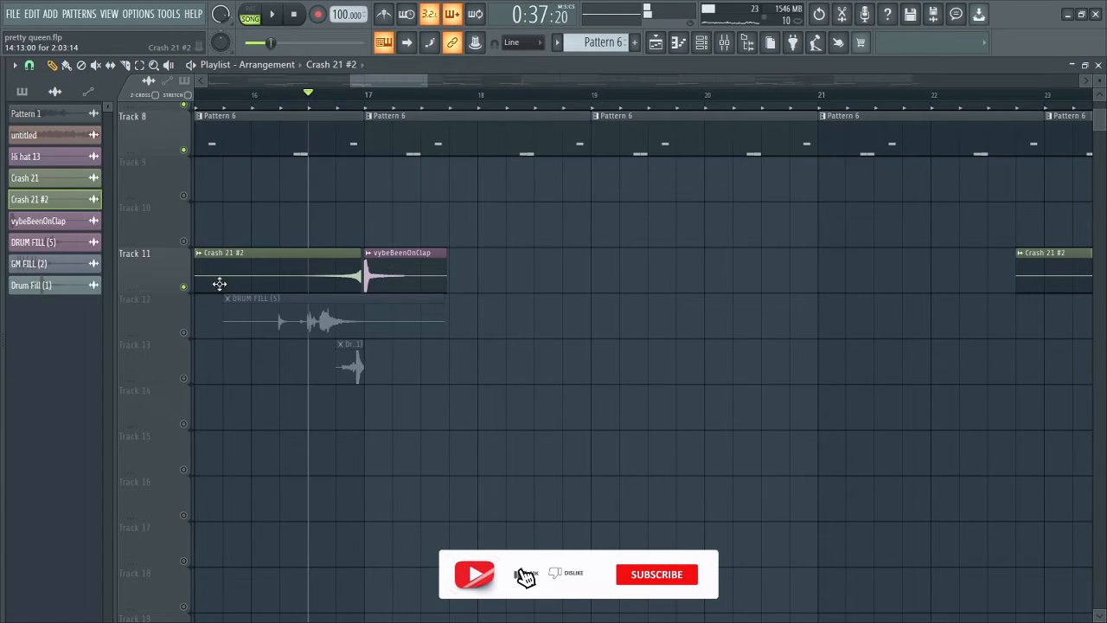
pyautogui.click(184, 287)
pyautogui.rightClick(186, 287)
pyautogui.press('space')
pyautogui.press('space')
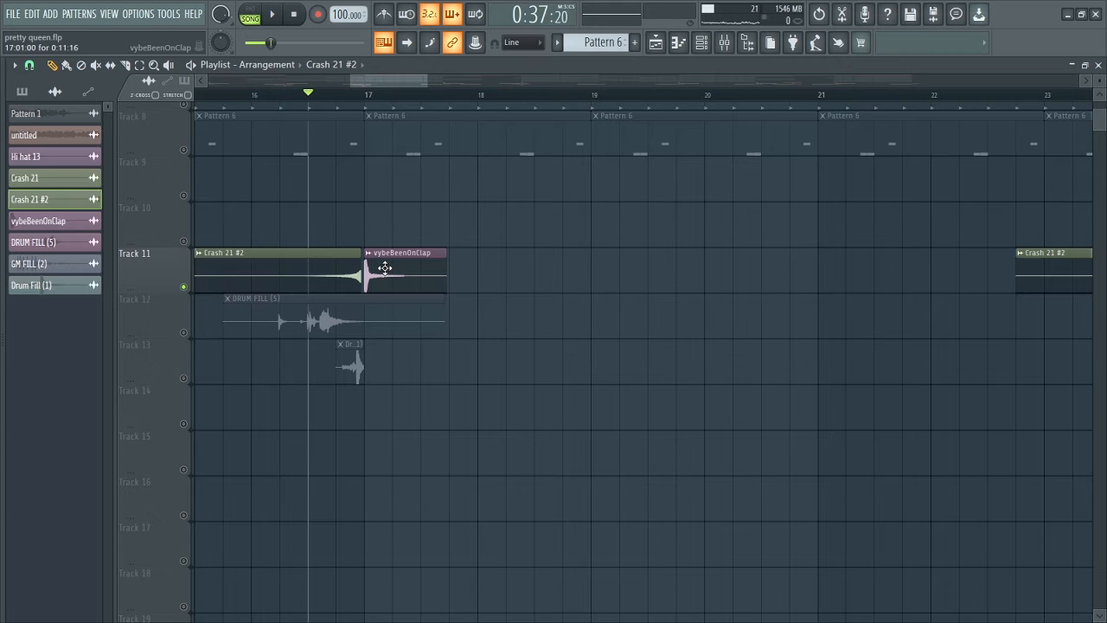
pyautogui.press('space')
pyautogui.press('space')
# Solo Track 12 and play its DRUM FILL (5) from bar 16, and do the same with Track 13's fill.
pyautogui.rightClick(185, 333)
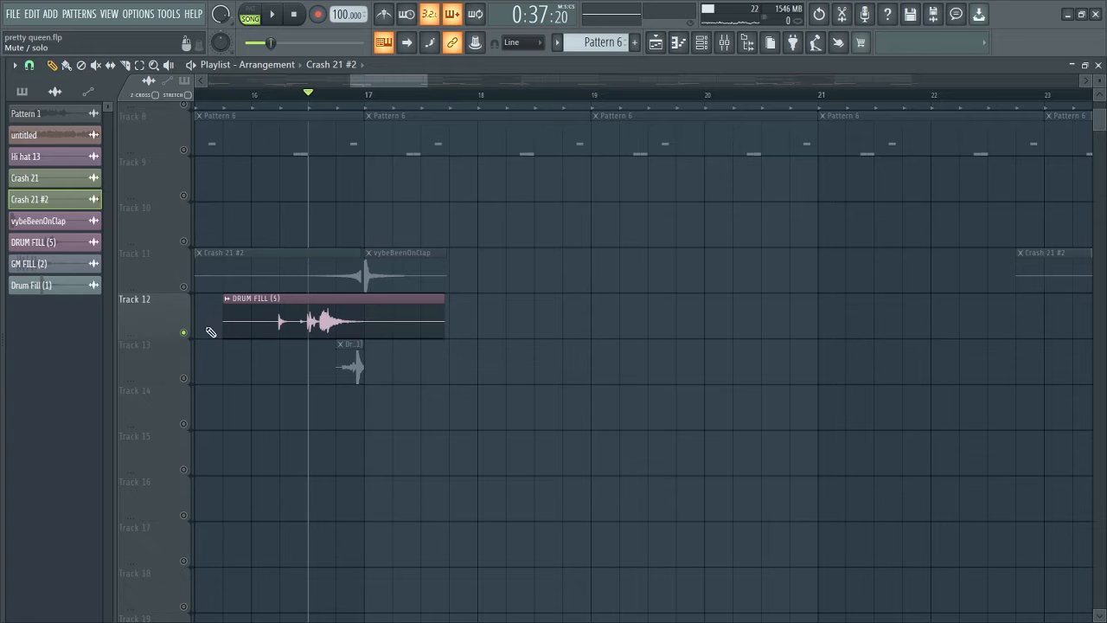
pyautogui.click(258, 100)
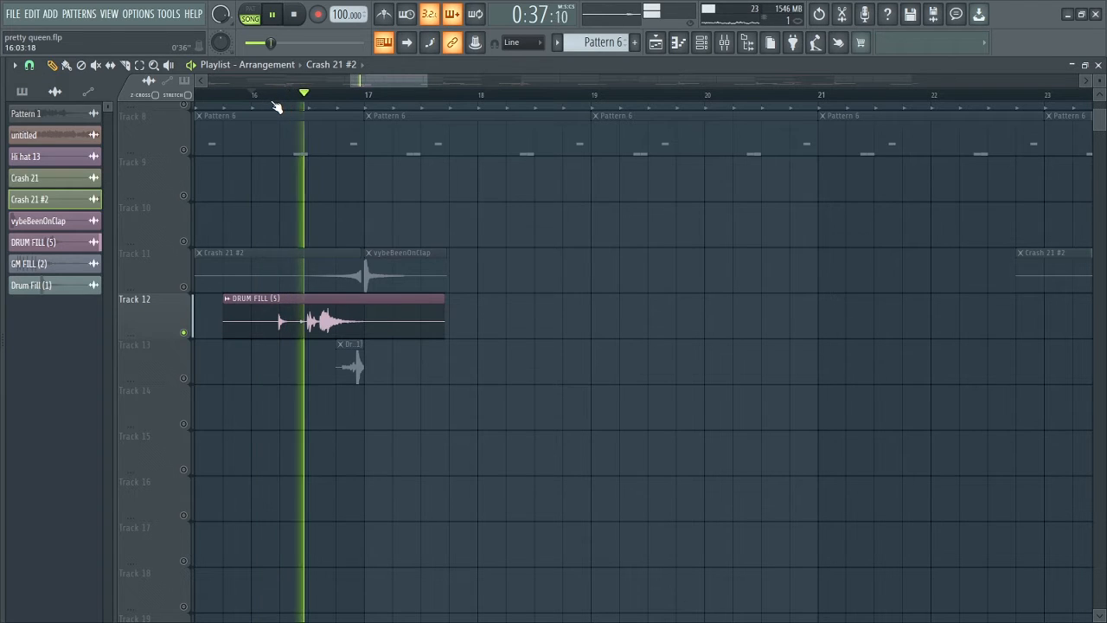
pyautogui.press('space')
pyautogui.rightClick(187, 334)
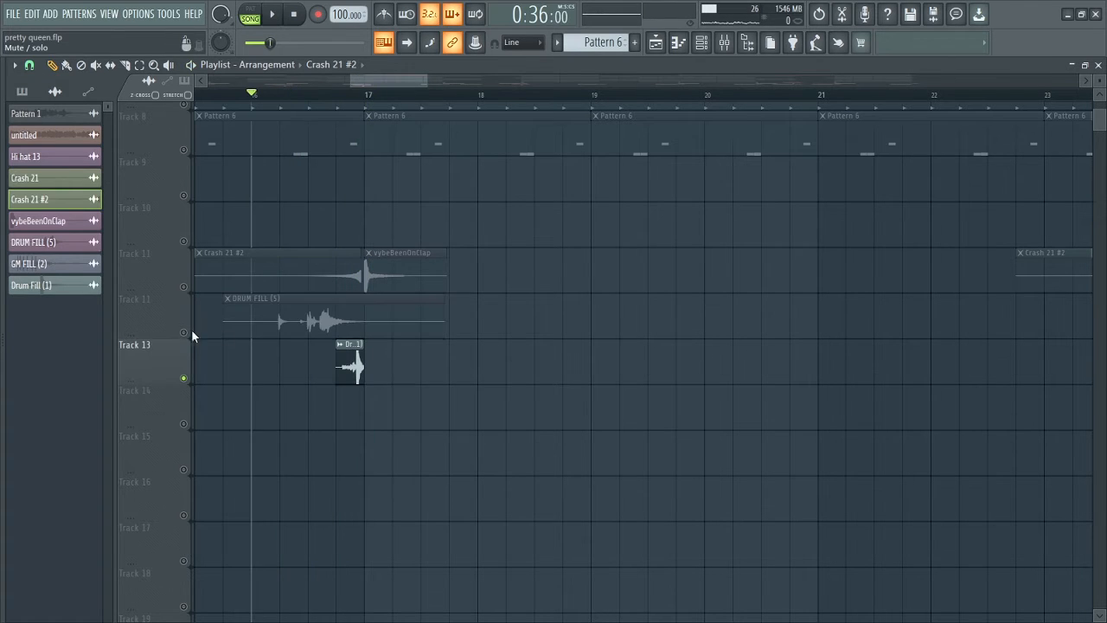
pyautogui.press('space')
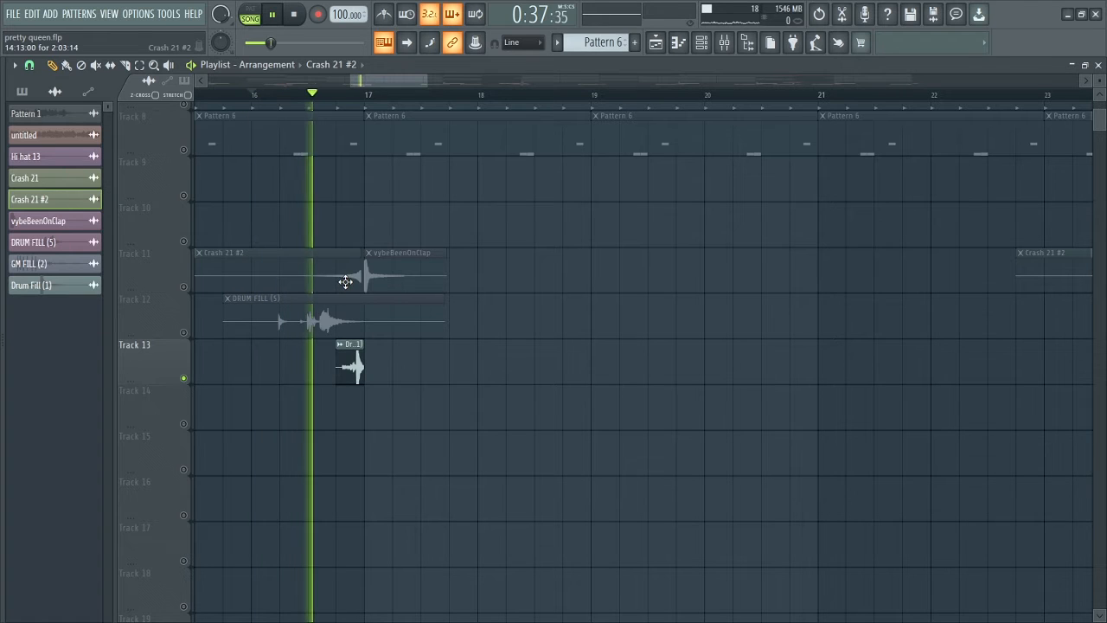
pyautogui.press('space')
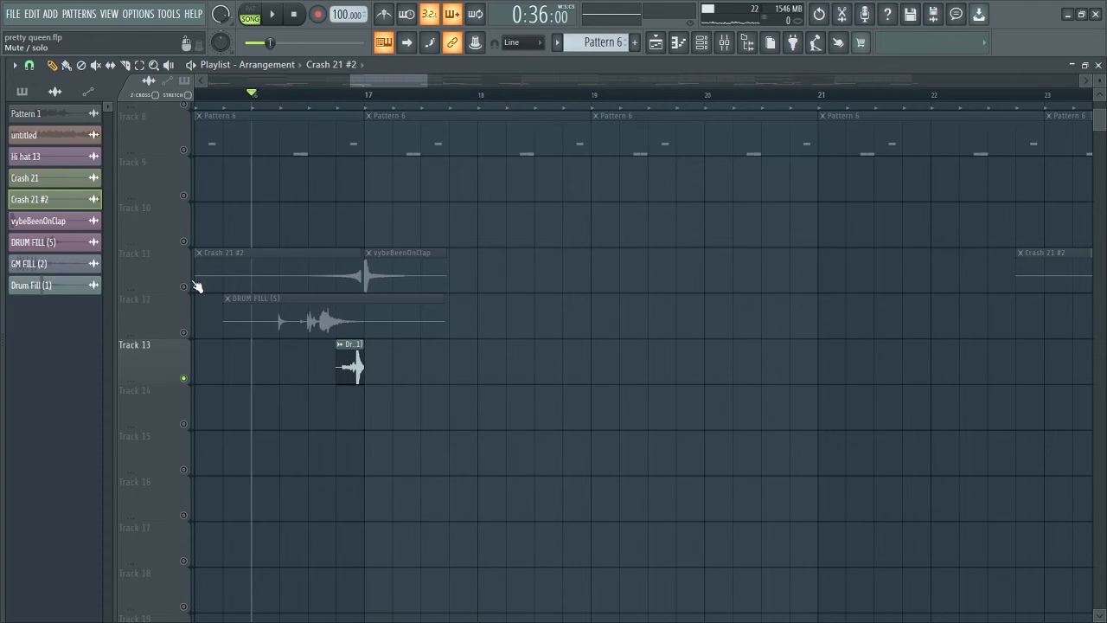
# Unmute Tracks 11 and 12 alongside Track 13 and play the three effect tracks together from bar 16.
pyautogui.click(183, 287)
pyautogui.click(183, 332)
pyautogui.click(183, 379)
pyautogui.click(184, 379)
pyautogui.press('space')
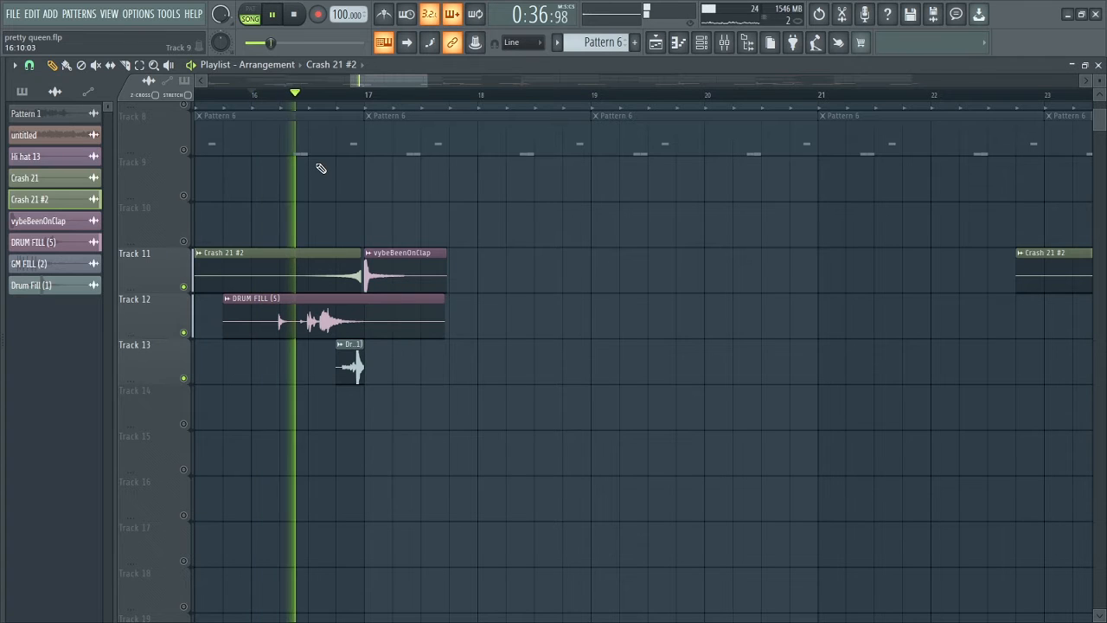
pyautogui.press('space')
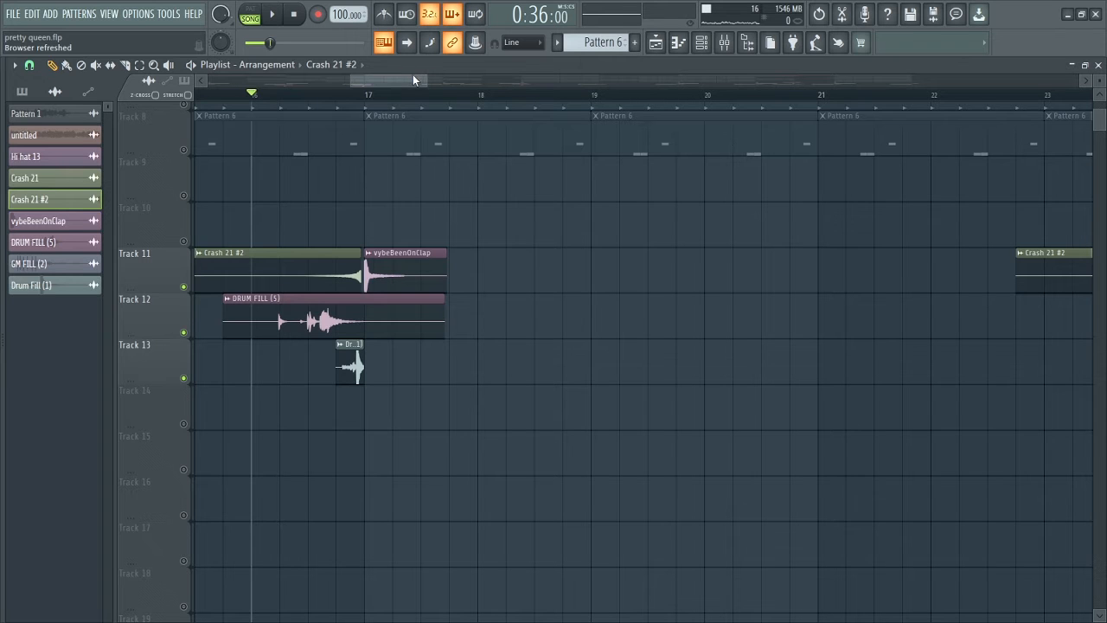
# Open the mixer and show the ValhallaVintageVerb settings on the untitled track.
pyautogui.moveTo(1097, 130); pyautogui.dragTo(1097, 111)
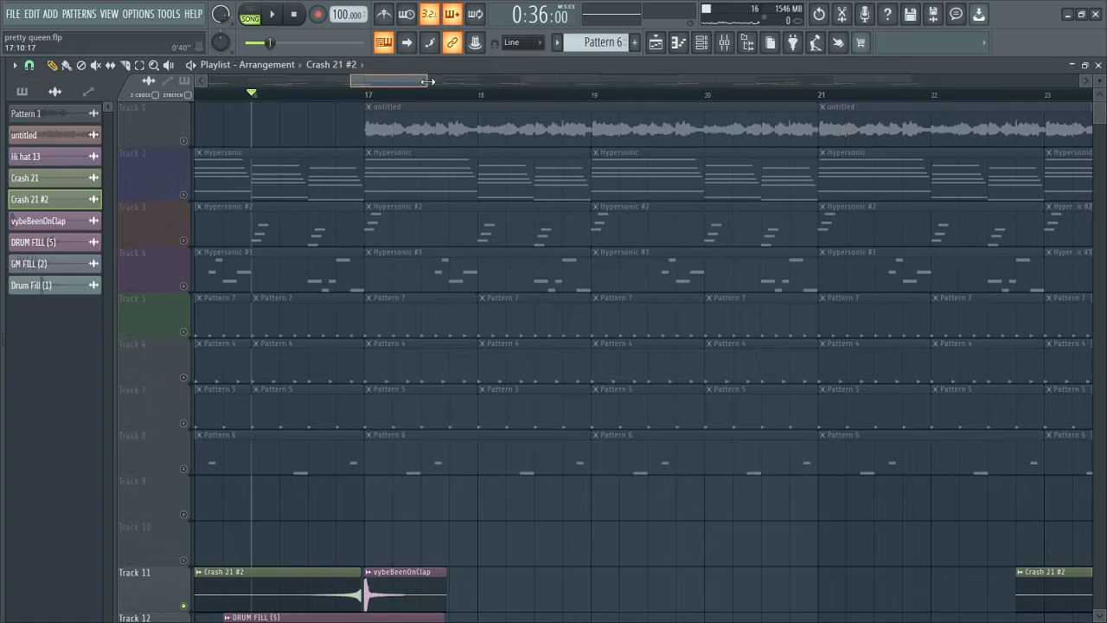
pyautogui.moveTo(428, 80); pyautogui.dragTo(446, 81)
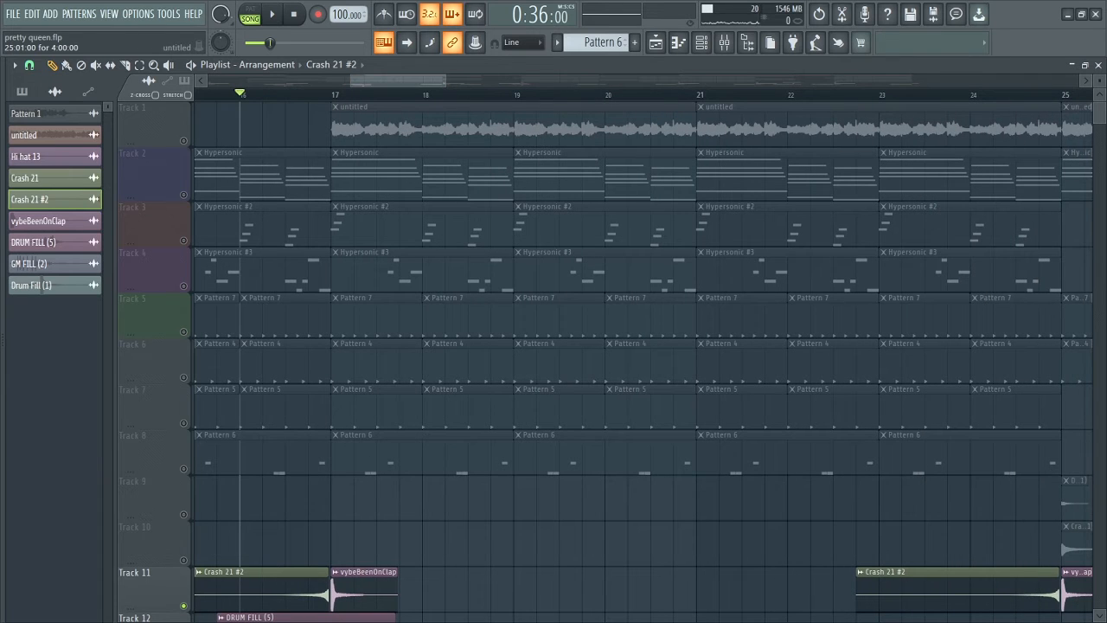
pyautogui.press('F9')
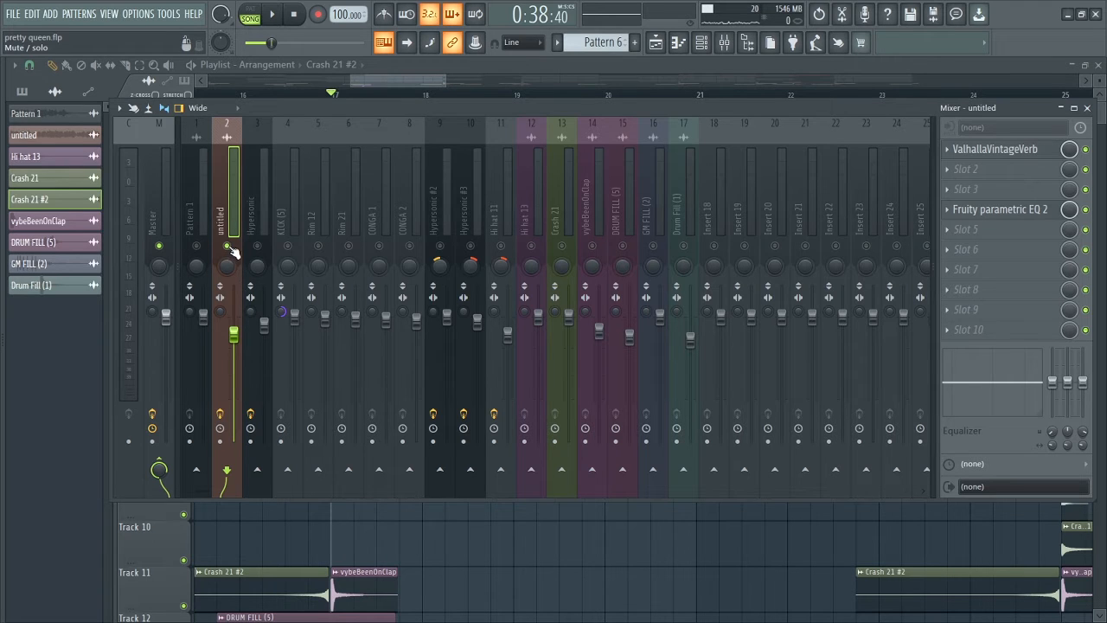
pyautogui.click(982, 151)
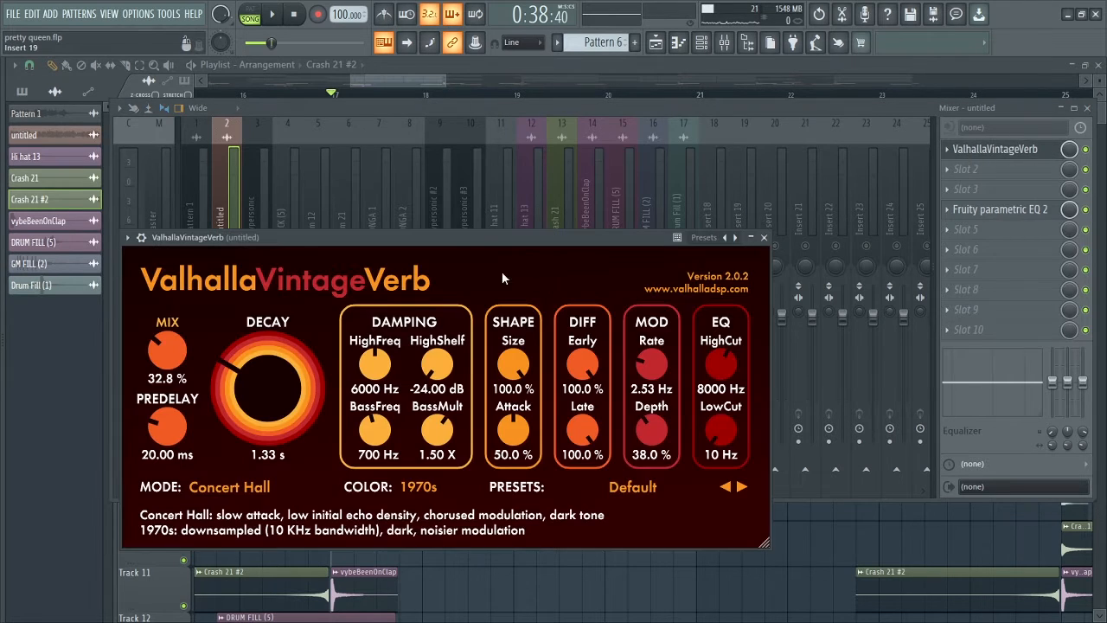
pyautogui.moveTo(477, 238); pyautogui.dragTo(547, 160)
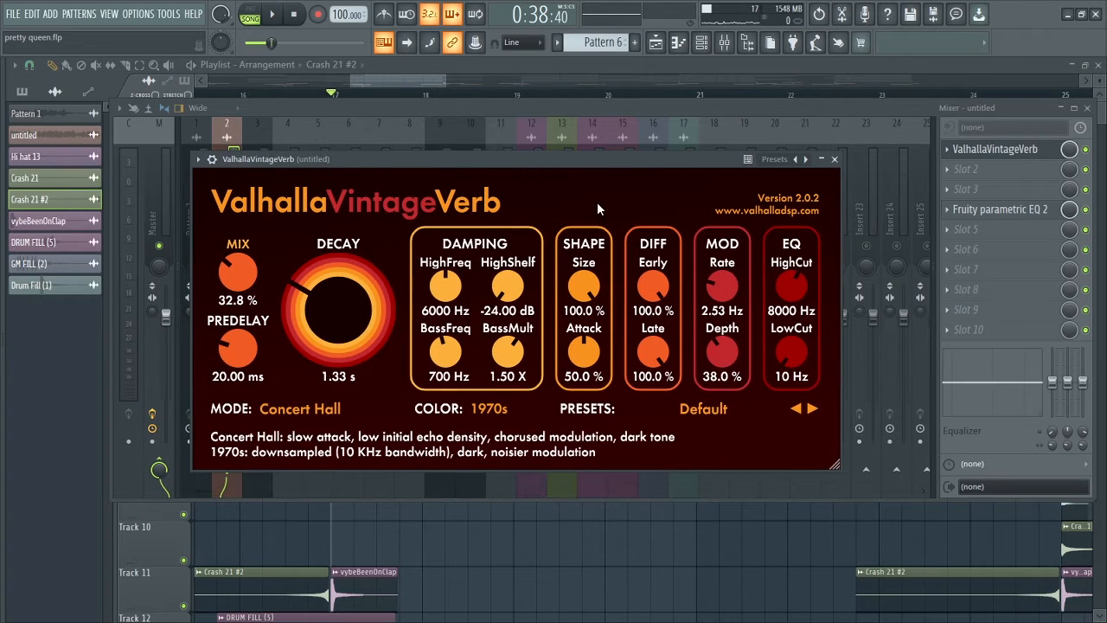
pyautogui.moveTo(603, 160); pyautogui.dragTo(653, 227)
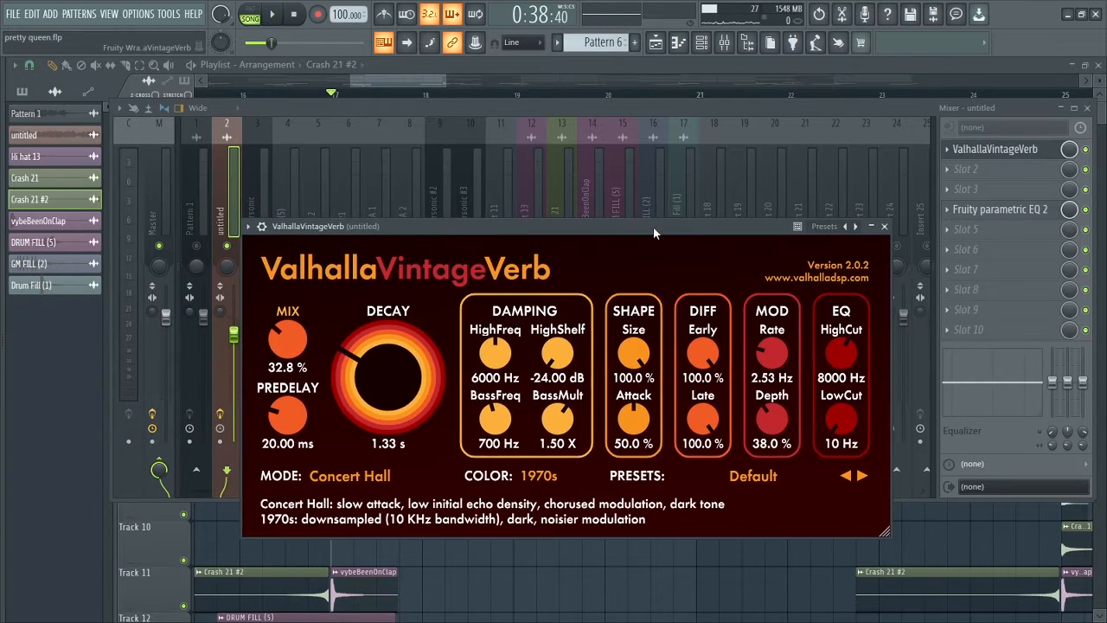
# Bypass the untitled track's Fruity parametric EQ 2 and play from bar 17 with the ValhallaVintageVerb settings open.
pyautogui.click(1087, 212)
pyautogui.click(1017, 153)
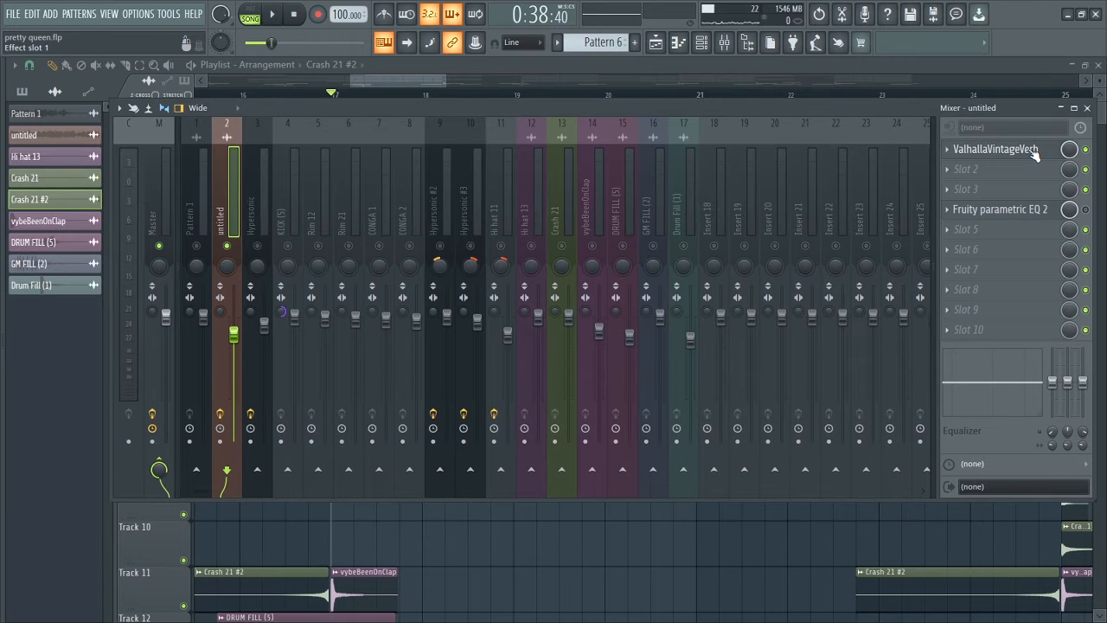
pyautogui.press('space')
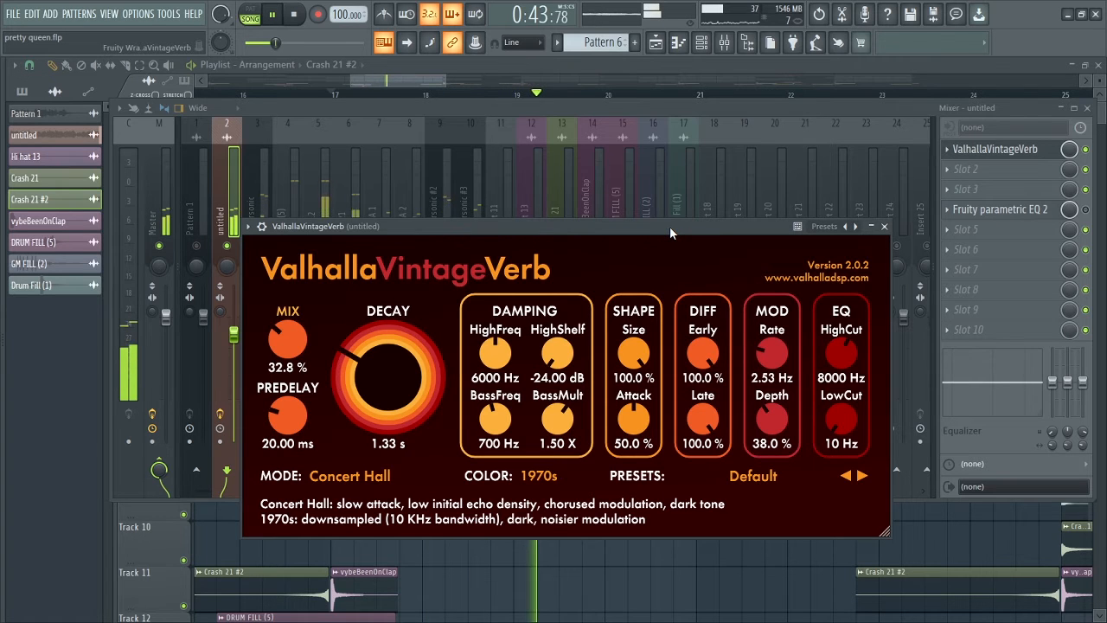
pyautogui.moveTo(670, 225); pyautogui.dragTo(692, 208)
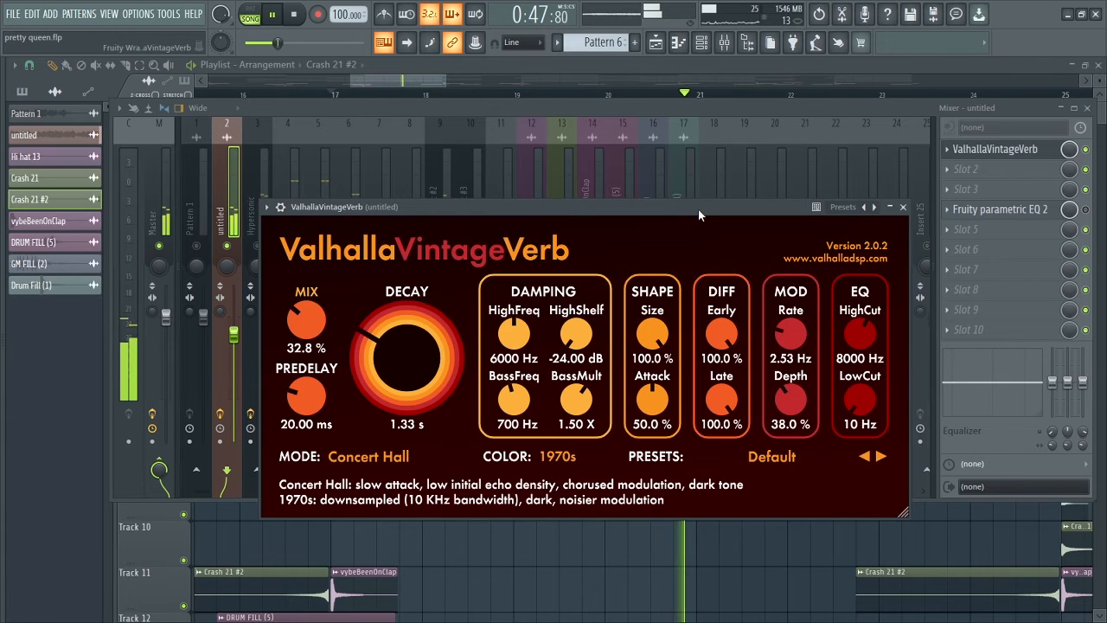
pyautogui.press('space')
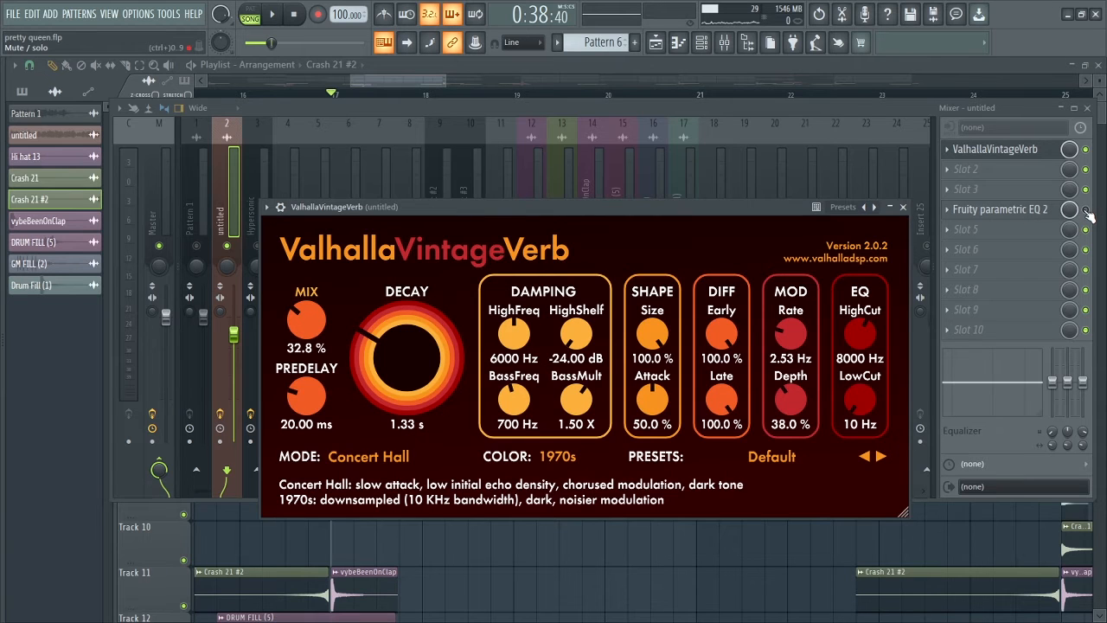
# Re-enable the untitled track's Fruity parametric EQ 2, view its curve while playing from bar 17, and close it.
pyautogui.click(1017, 212)
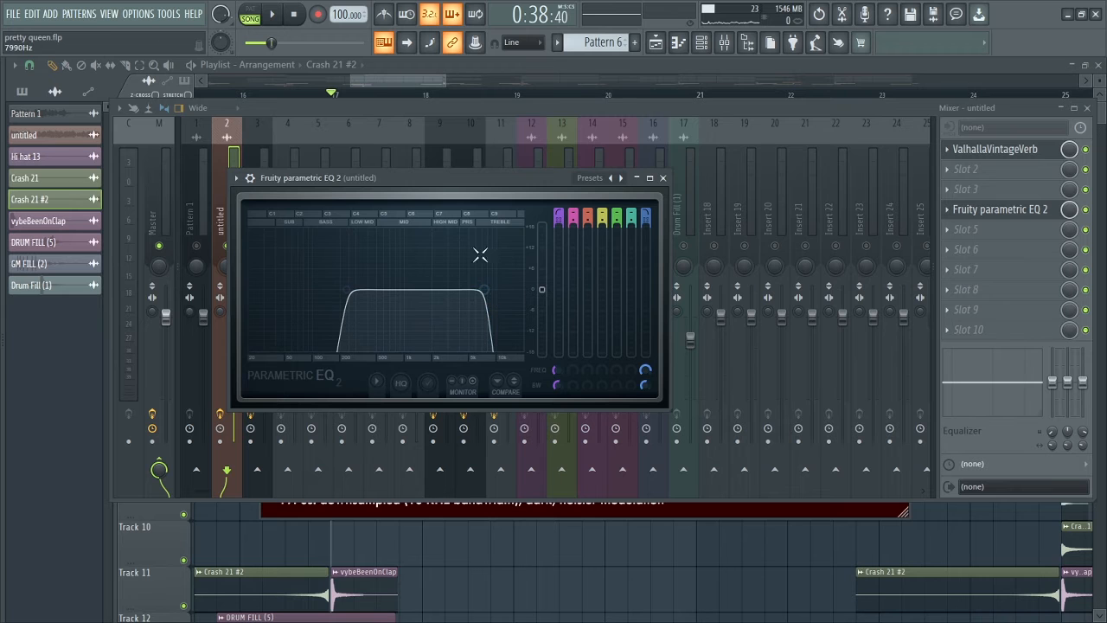
pyautogui.moveTo(445, 178); pyautogui.dragTo(507, 169)
pyautogui.press('space')
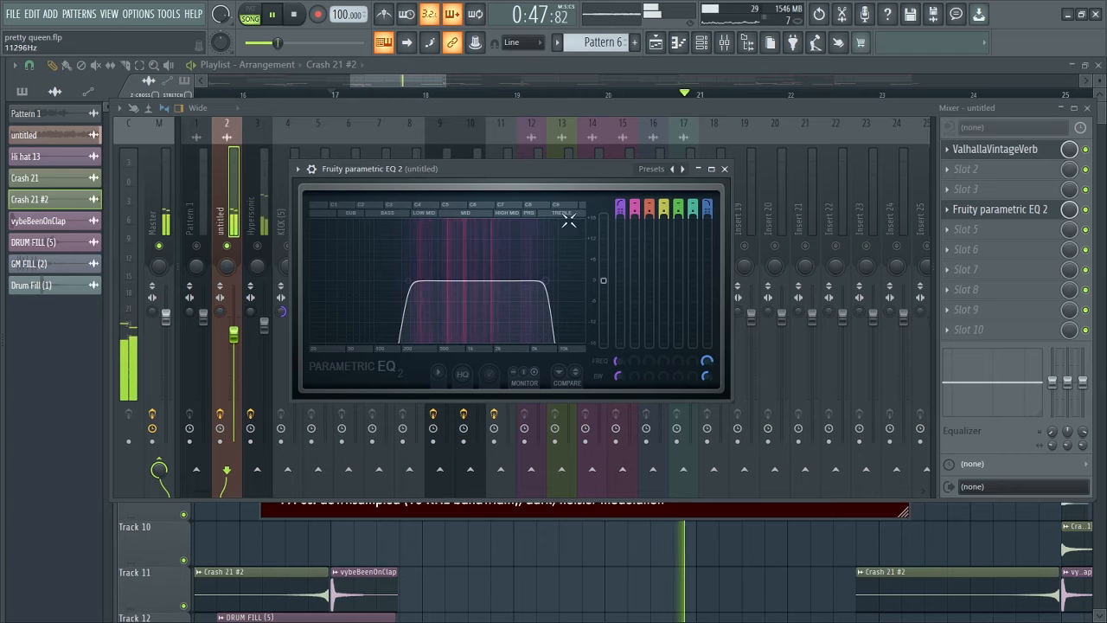
pyautogui.press('space')
pyautogui.click(725, 169)
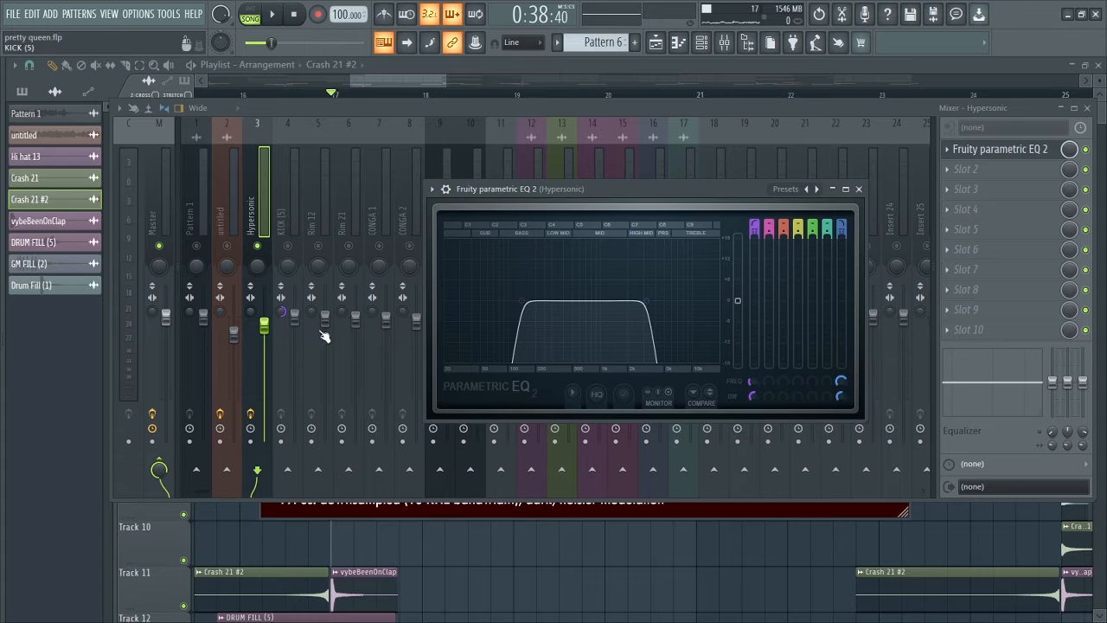
# Play the Hypersonic mixer track from bar 17 with its Fruity parametric EQ 2 open, and stop playback.
pyautogui.press('space')
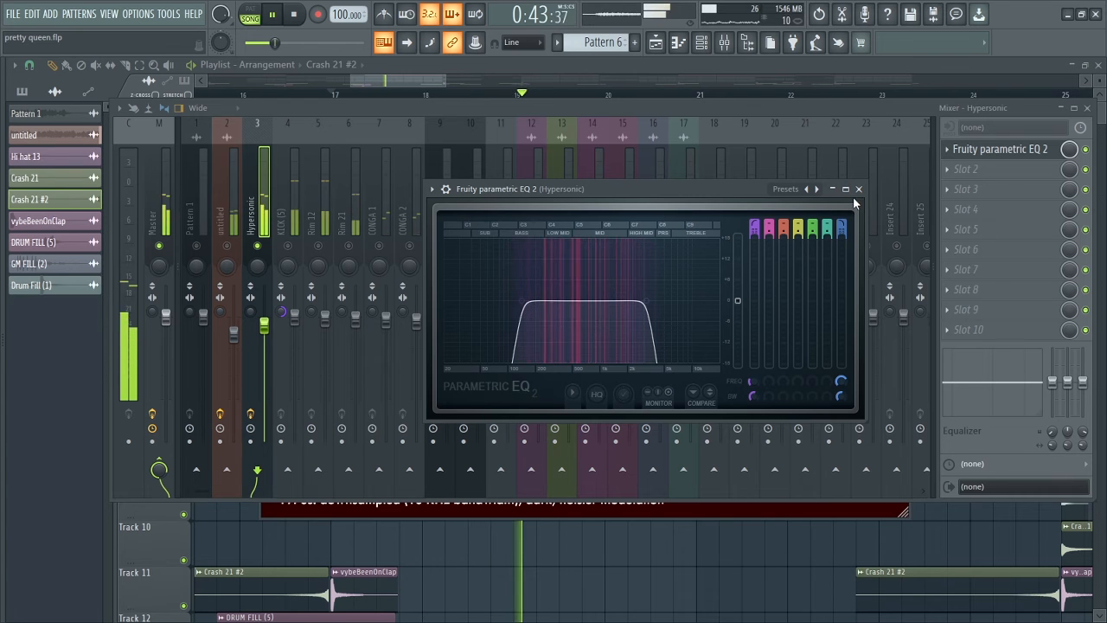
pyautogui.press('space')
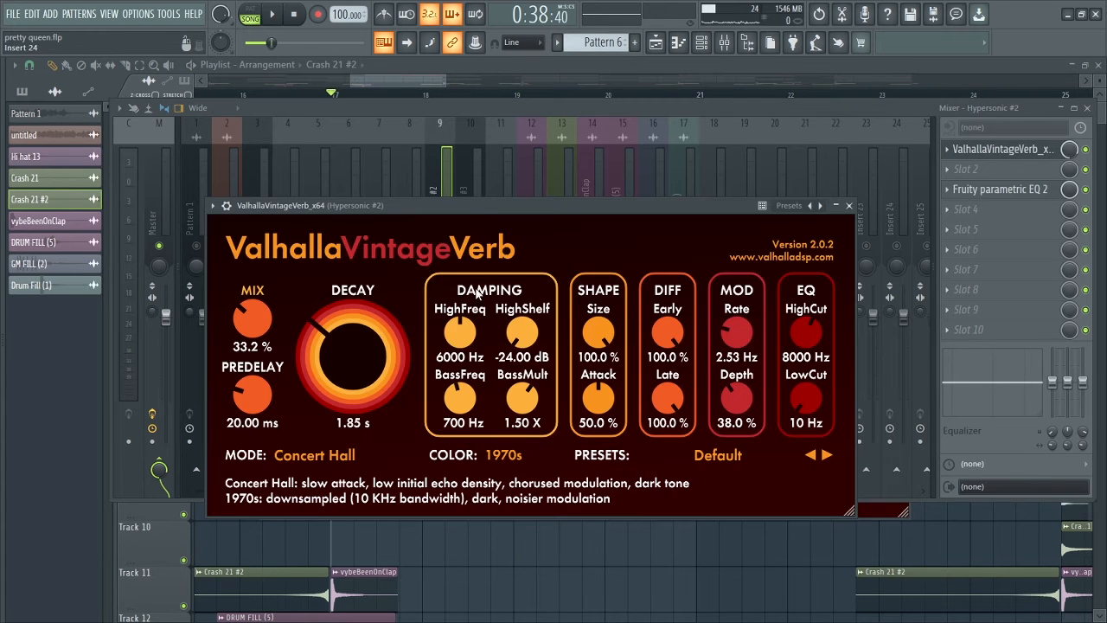
# Show the ValhallaVintageVerb settings on Hypersonic #2, close them, and play the soloed track from bar 17.
pyautogui.moveTo(469, 207); pyautogui.dragTo(579, 290)
pyautogui.moveTo(502, 292); pyautogui.dragTo(424, 224)
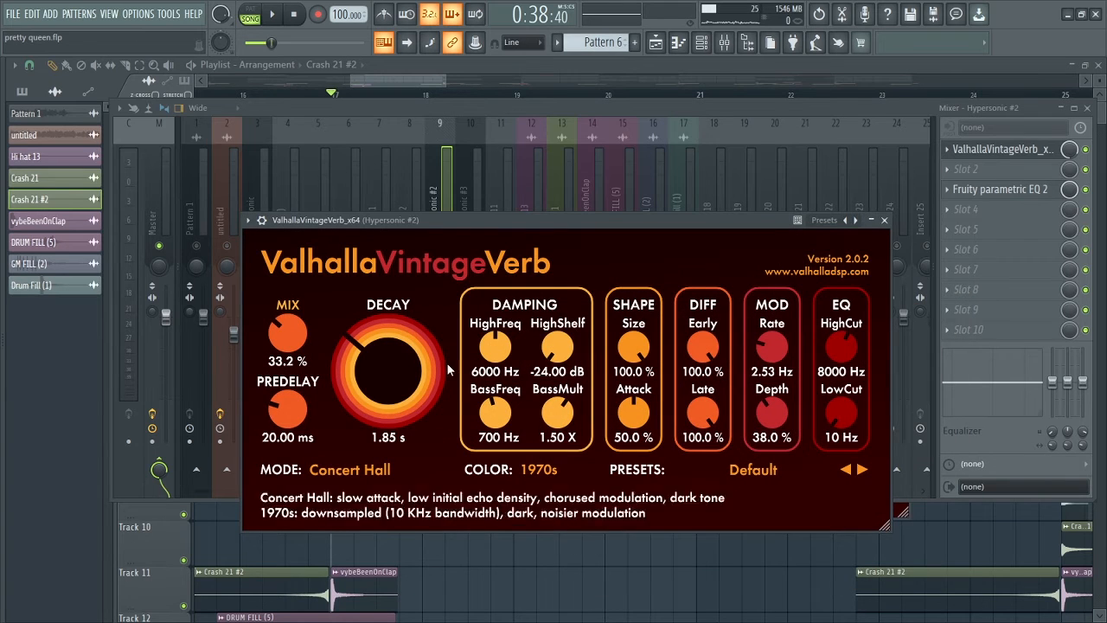
pyautogui.moveTo(490, 224); pyautogui.dragTo(504, 233)
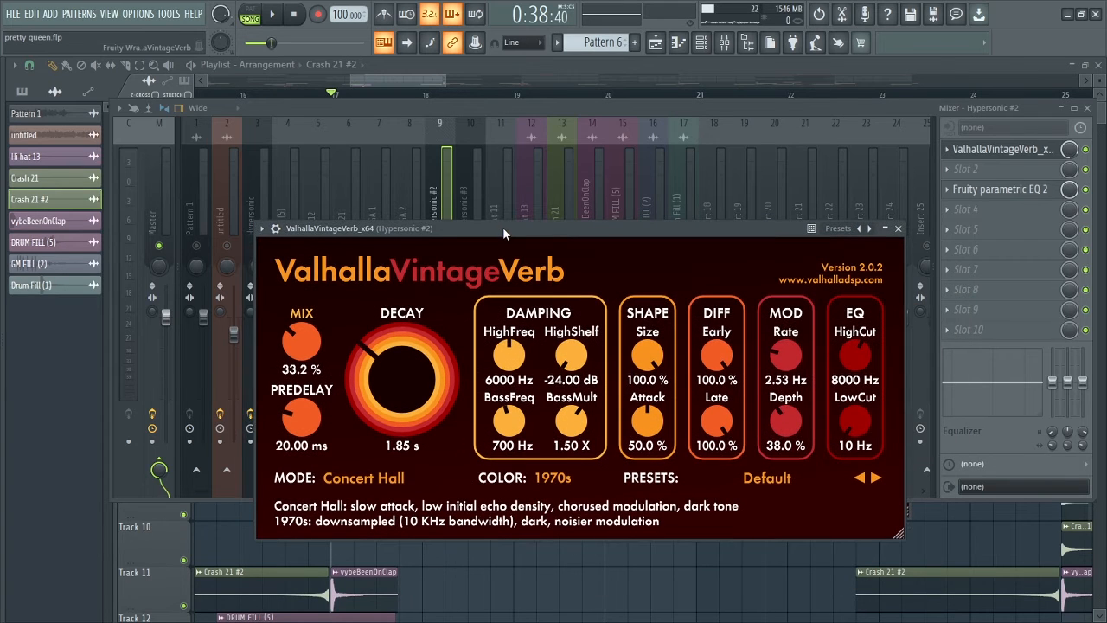
pyautogui.click(899, 229)
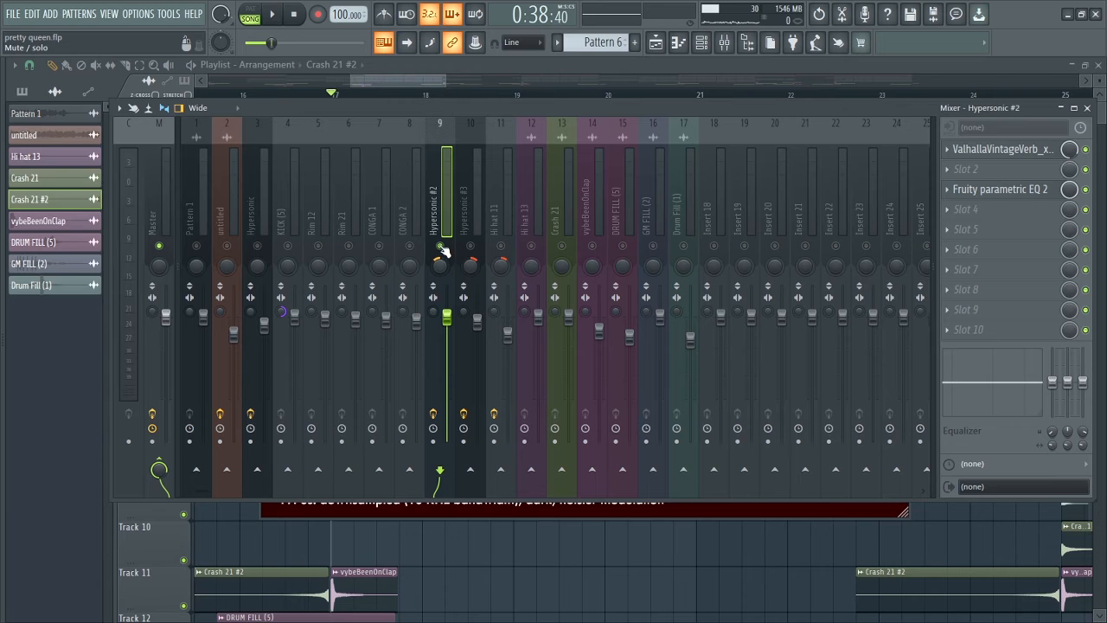
pyautogui.press('space')
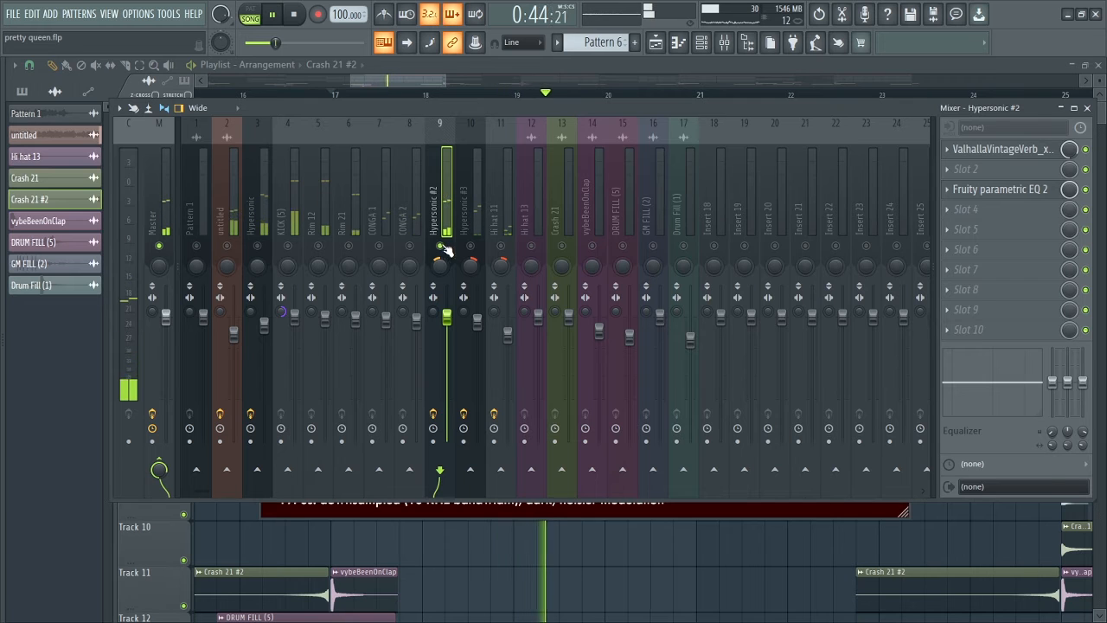
pyautogui.press('space')
# Review the Fruity parametric EQ 2 curve and its preset list on Hypersonic #2, play from bar 17, and close the equalizer.
pyautogui.click(985, 192)
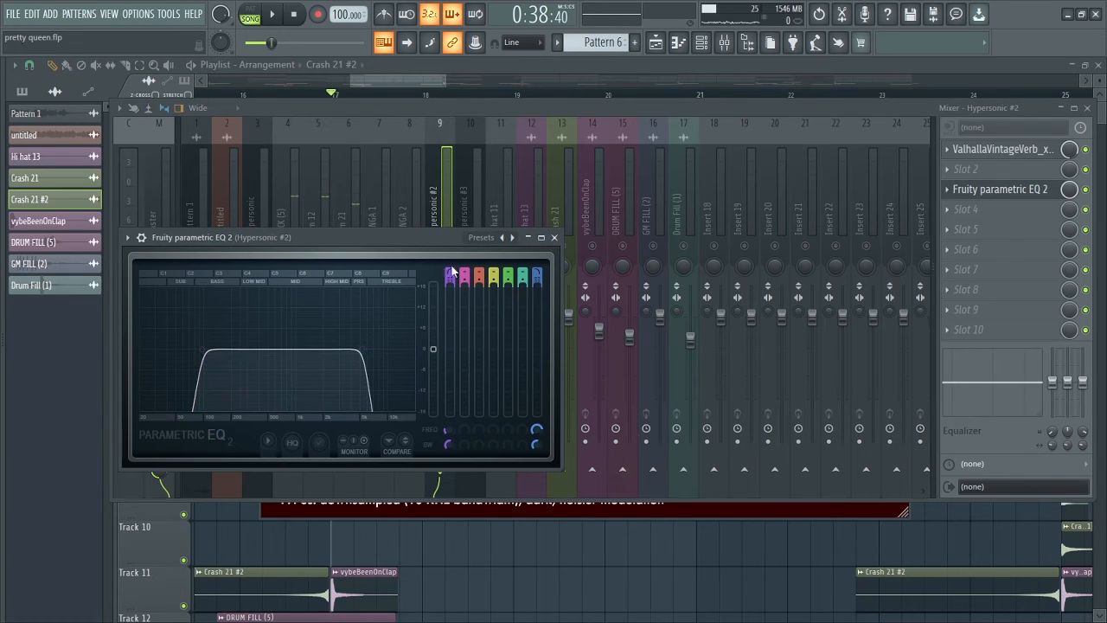
pyautogui.click(485, 239)
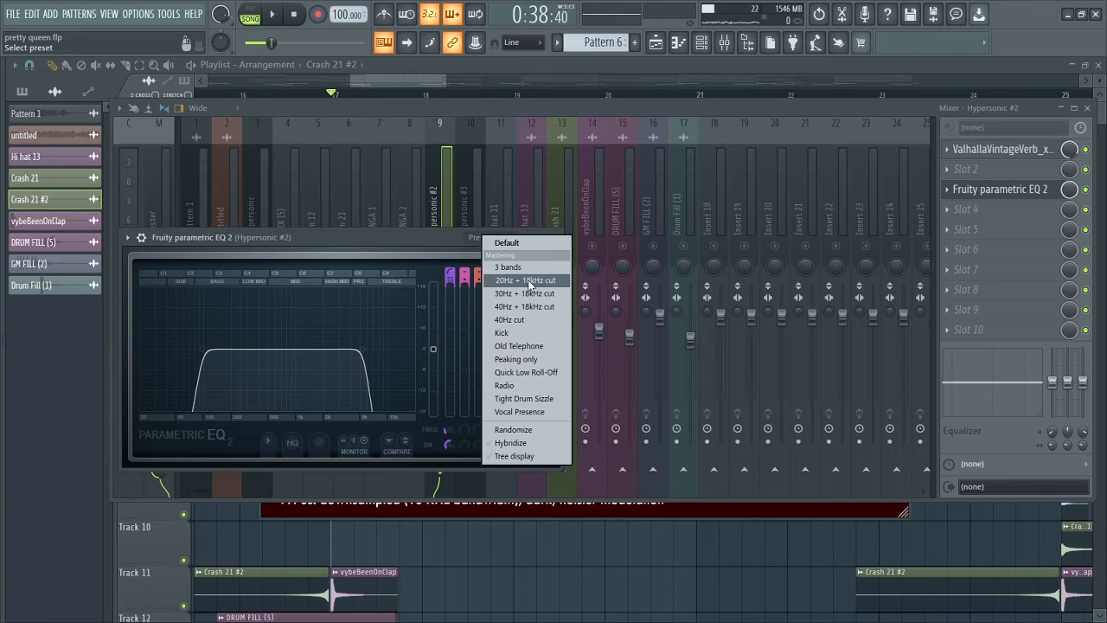
pyautogui.click(310, 250)
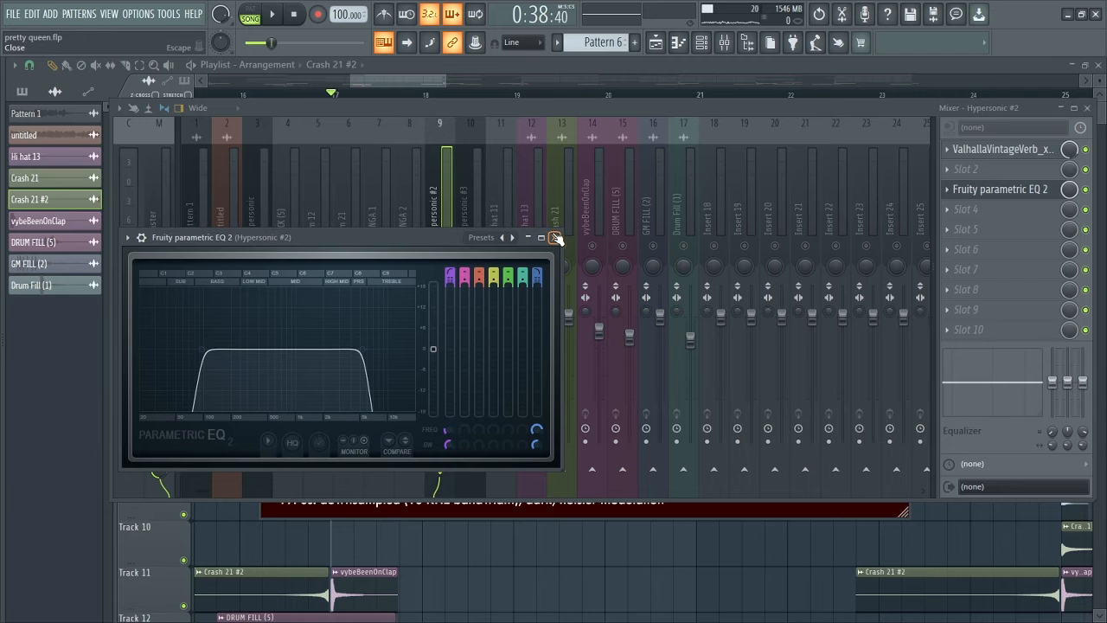
pyautogui.moveTo(400, 243); pyautogui.dragTo(545, 282)
pyautogui.press('space')
pyautogui.click(697, 277)
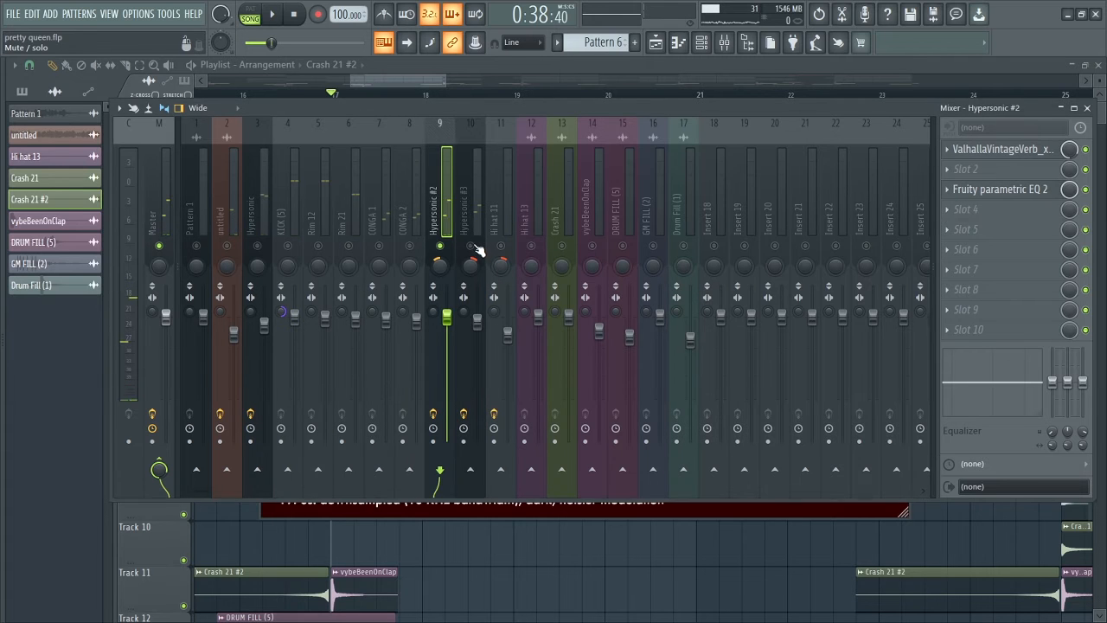
# Show the Fruity Reeverb 2 settings on Hypersonic #3 and play the soloed track from bar 17.
pyautogui.click(462, 263)
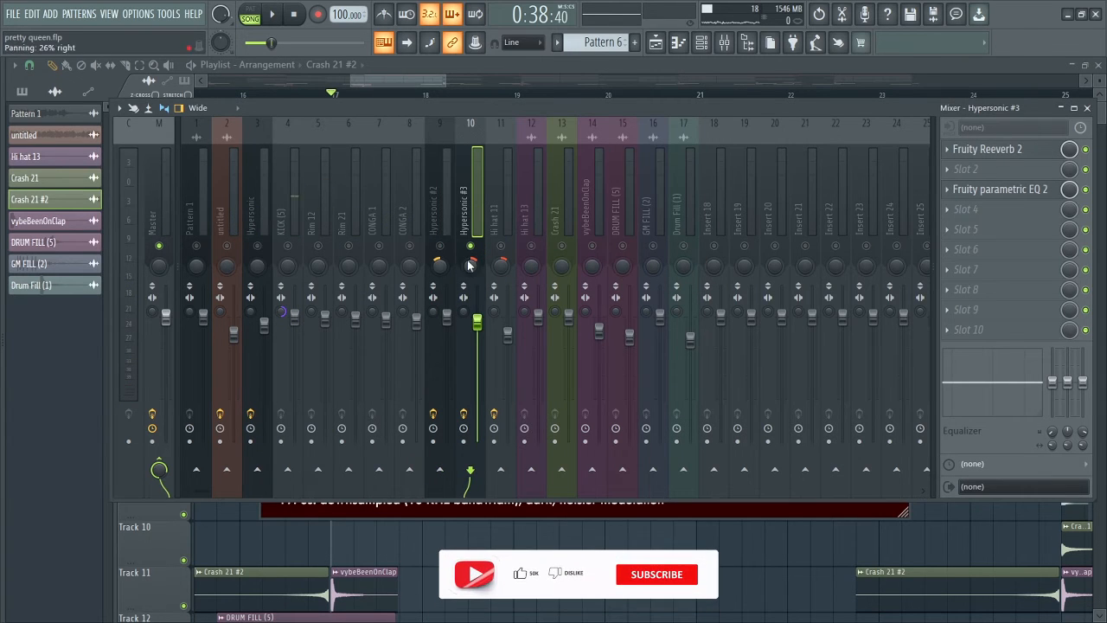
pyautogui.click(992, 155)
pyautogui.moveTo(335, 242); pyautogui.dragTo(450, 248)
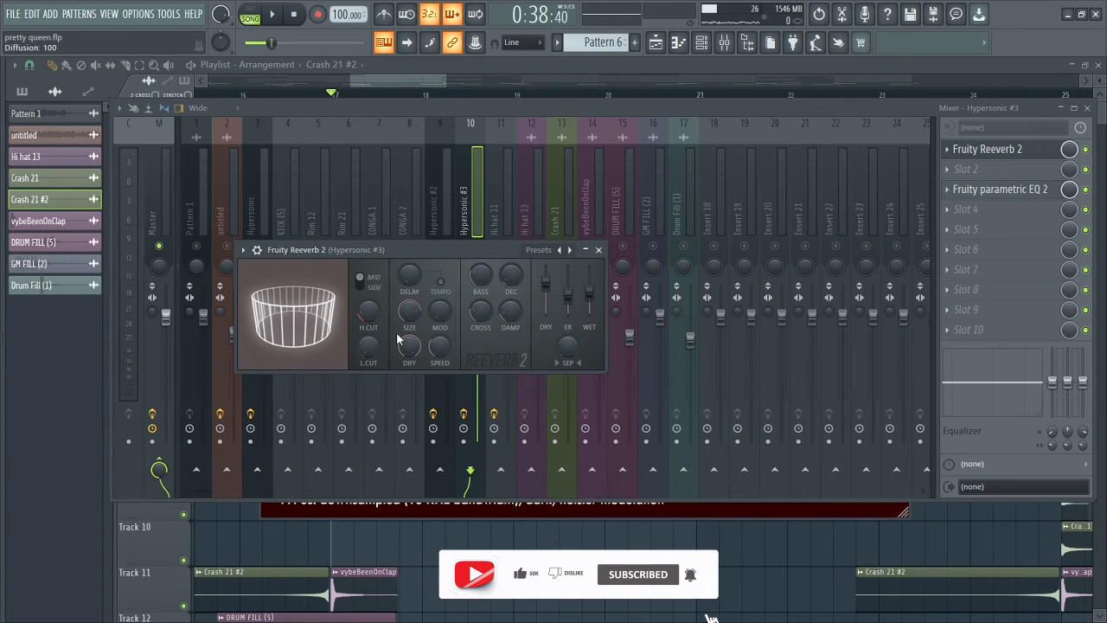
pyautogui.moveTo(468, 246); pyautogui.dragTo(515, 293)
pyautogui.press('space')
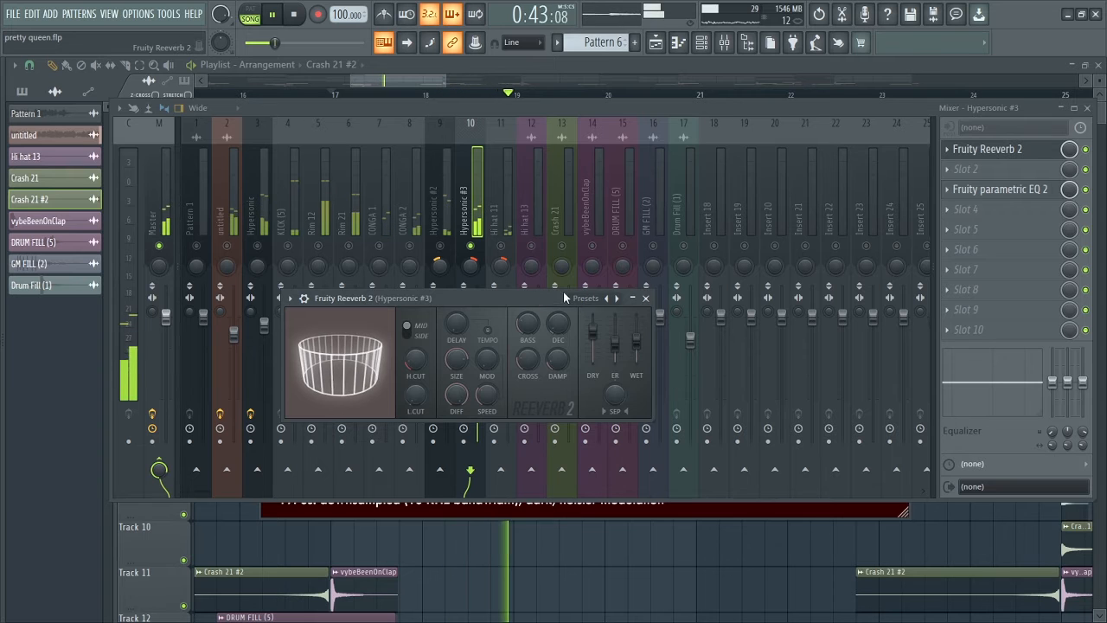
pyautogui.press('space')
# View the Fruity parametric EQ 2 curve on Hypersonic #3 while playing from bar 17, and close it.
pyautogui.click(991, 197)
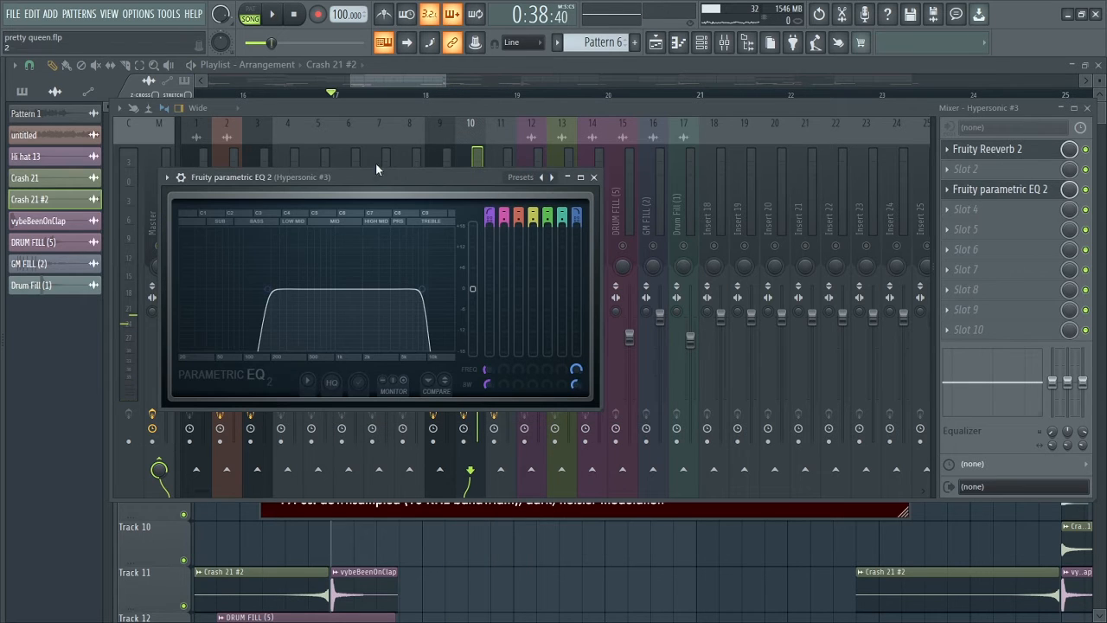
pyautogui.moveTo(324, 178); pyautogui.dragTo(414, 202)
pyautogui.press('space')
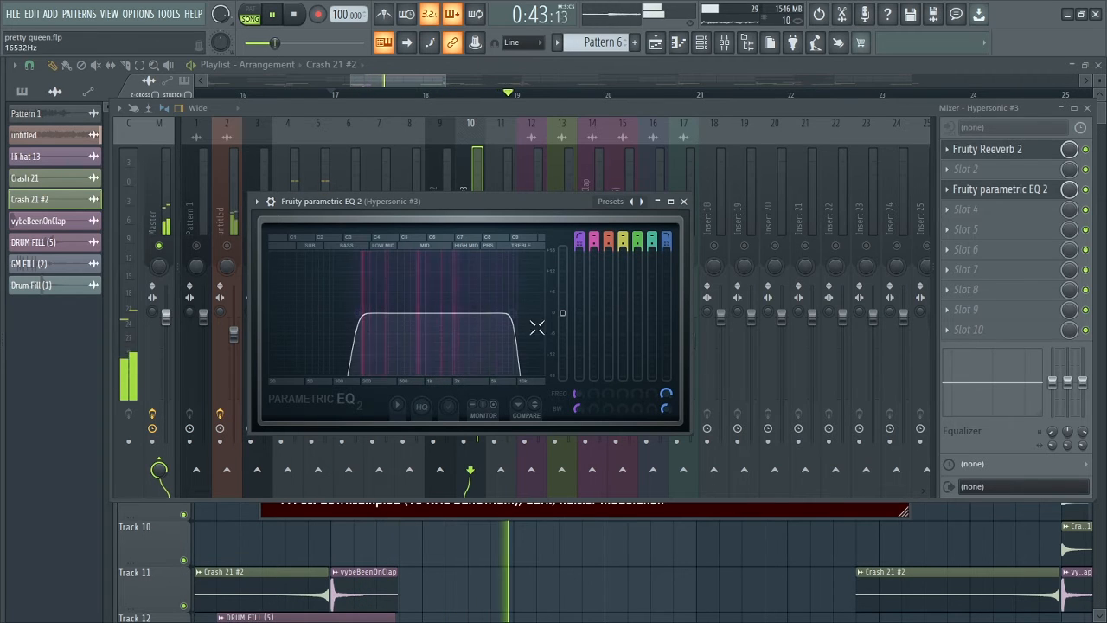
pyautogui.click(684, 201)
pyautogui.press('space')
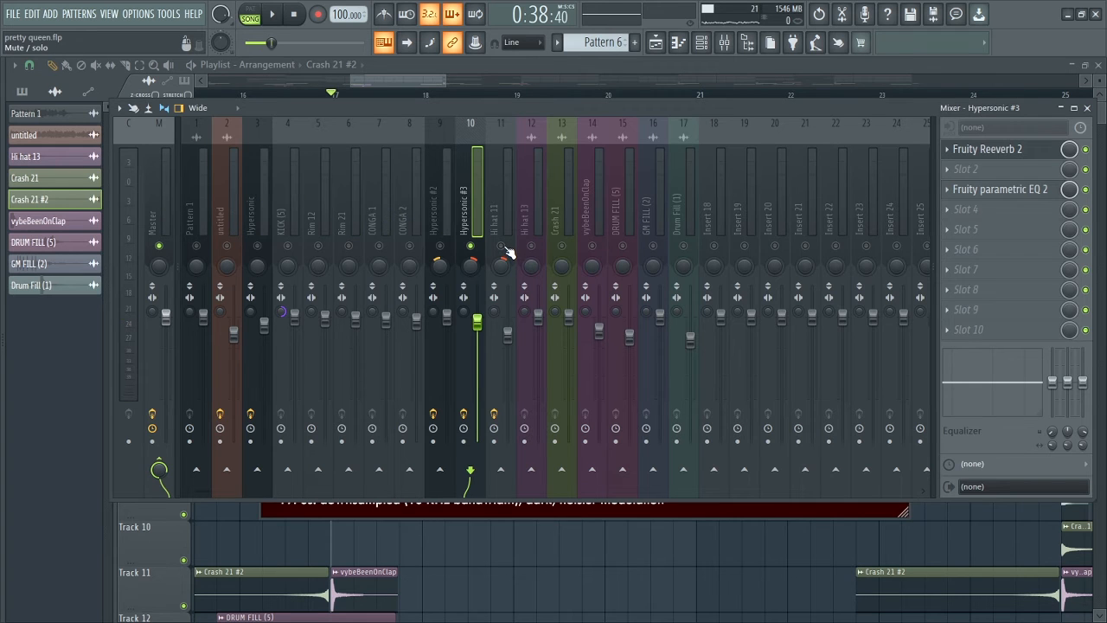
# Show the Fruity Reeverb 2 on Hi hat 11, solo and play the track from bar 17, and mute it again.
pyautogui.click(496, 210)
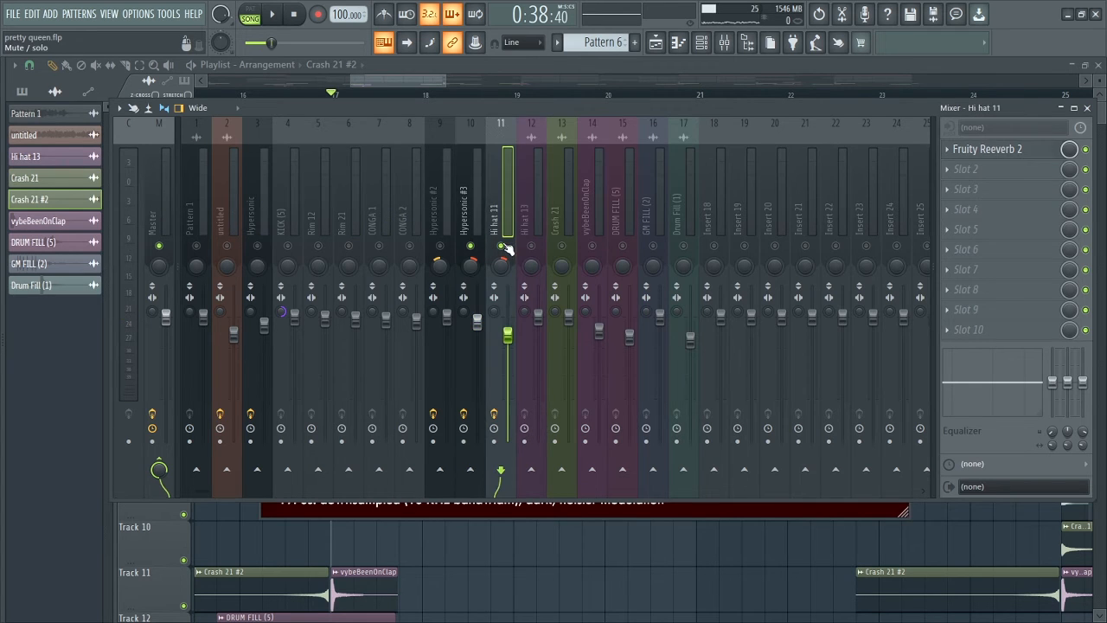
pyautogui.click(968, 154)
pyautogui.rightClick(503, 248)
pyautogui.press('space')
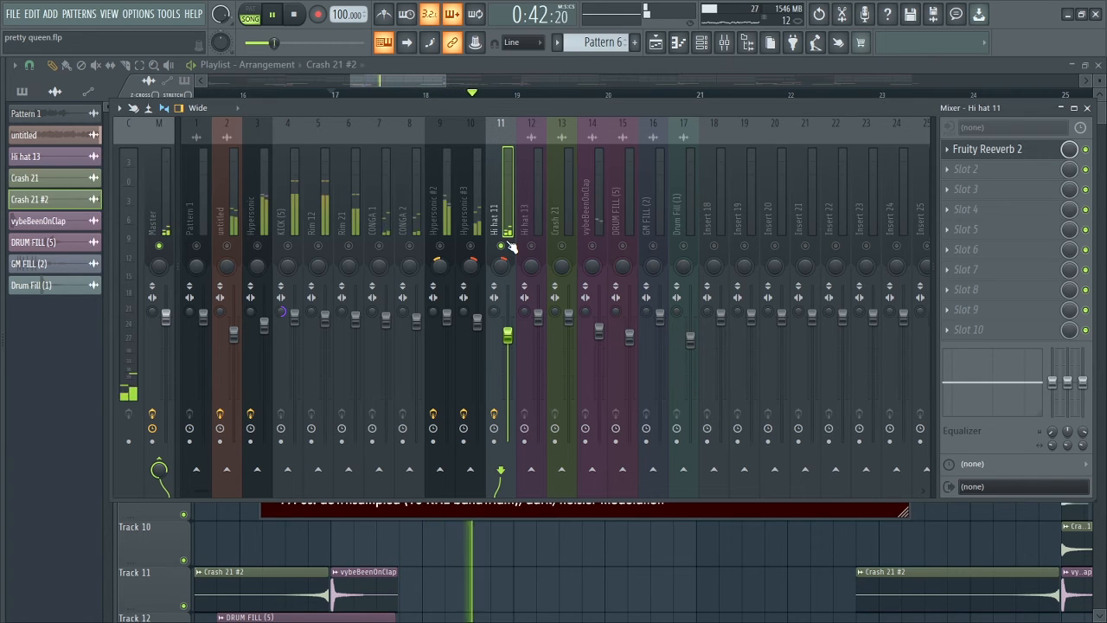
pyautogui.press('space')
pyautogui.click(502, 247)
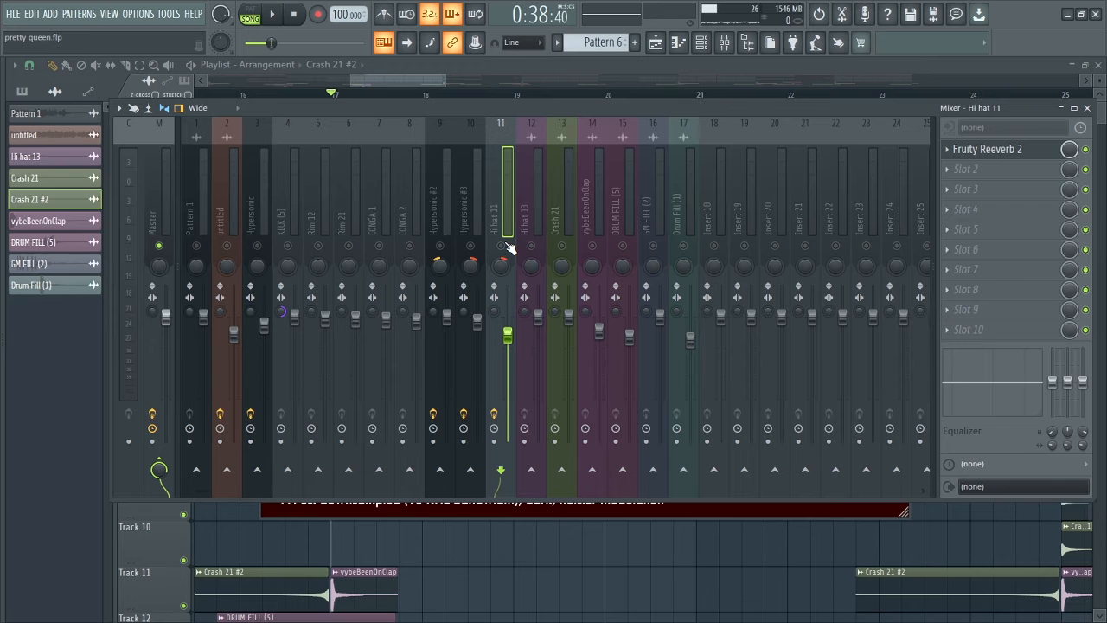
# Select the KICK (5) mixer track, unmute it, and play it alone from bar 17.
pyautogui.click(295, 218)
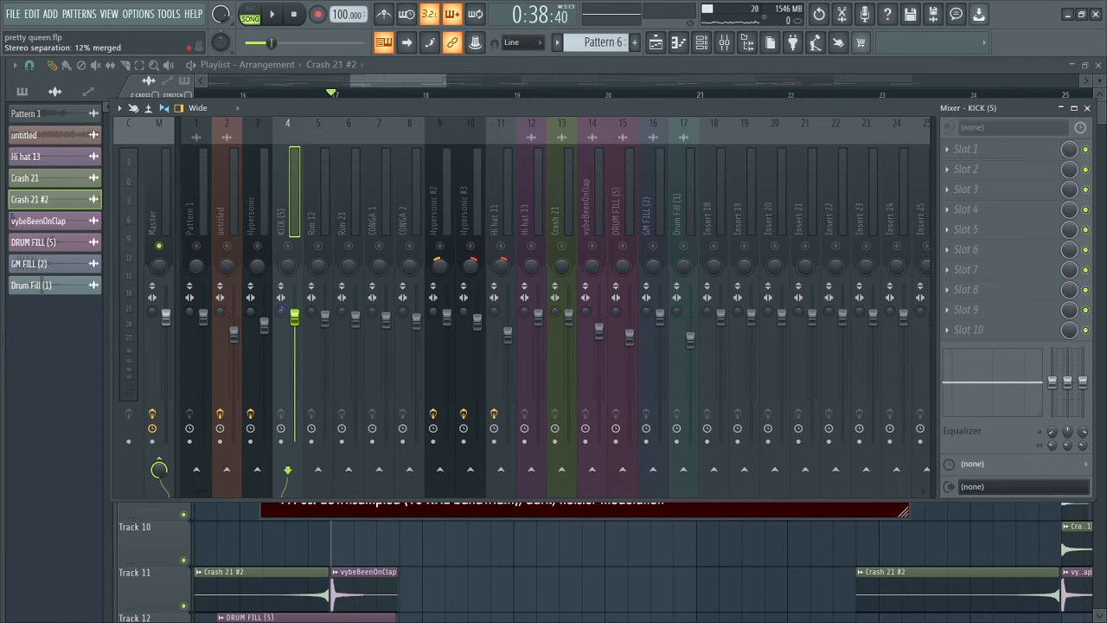
pyautogui.click(290, 246)
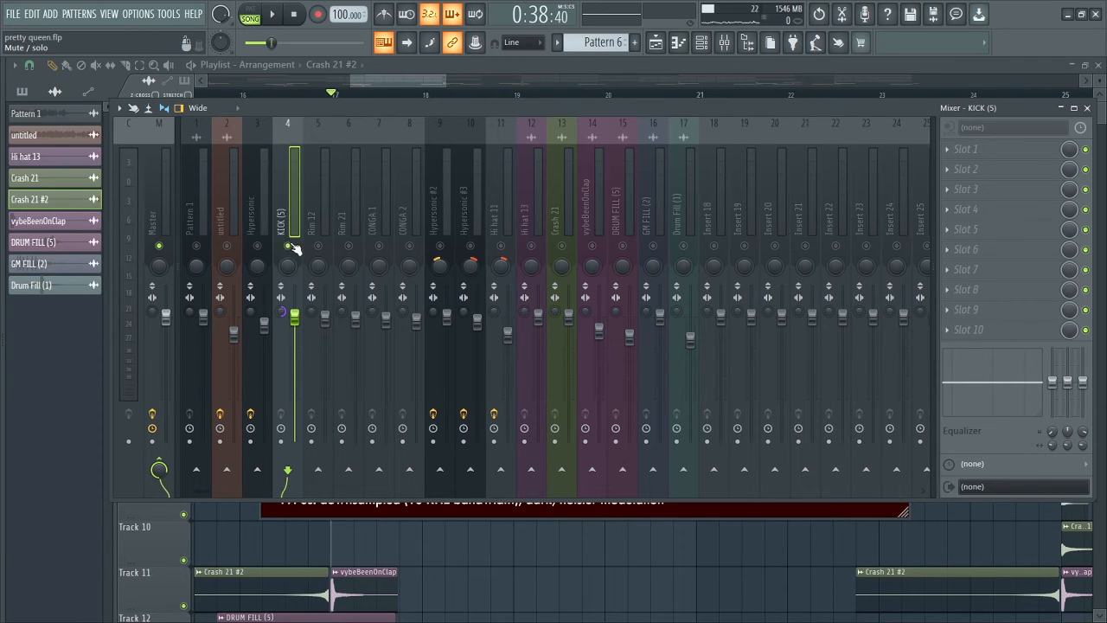
pyautogui.press('space')
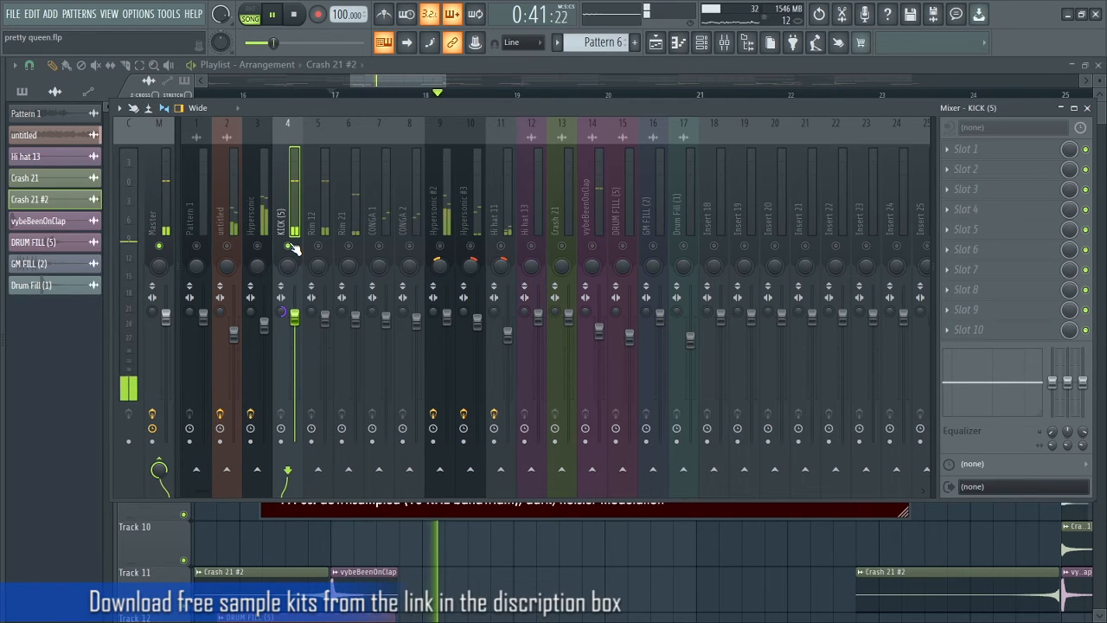
pyautogui.press('space')
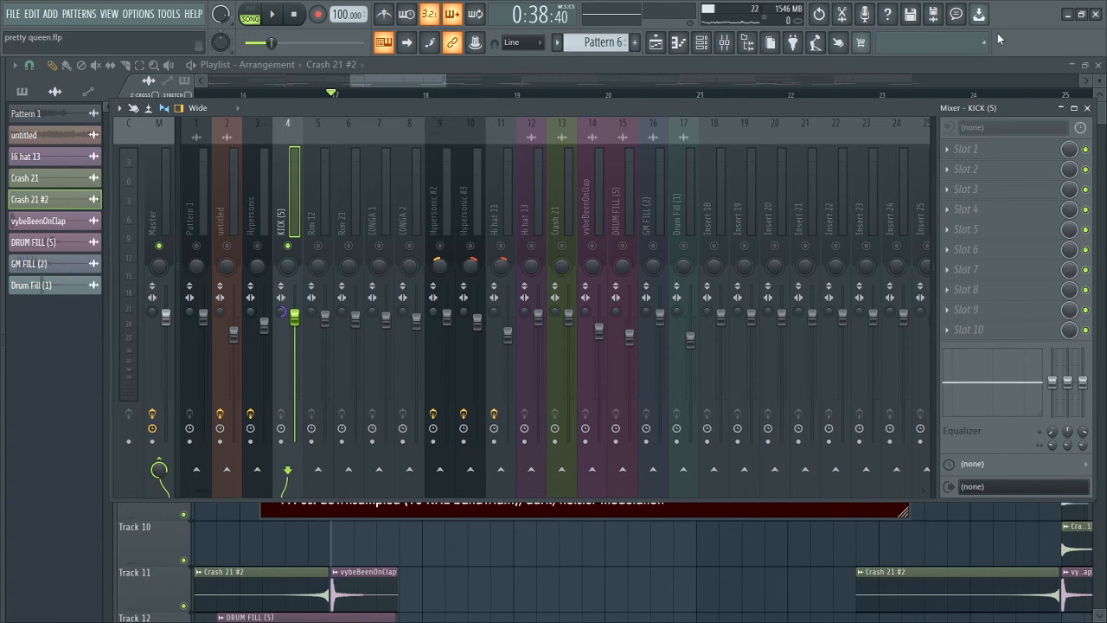
# Close the mixer and the remaining Fruity Reeverb 2 and ValhallaVintageVerb windows to reveal the playlist.
pyautogui.click(1089, 109)
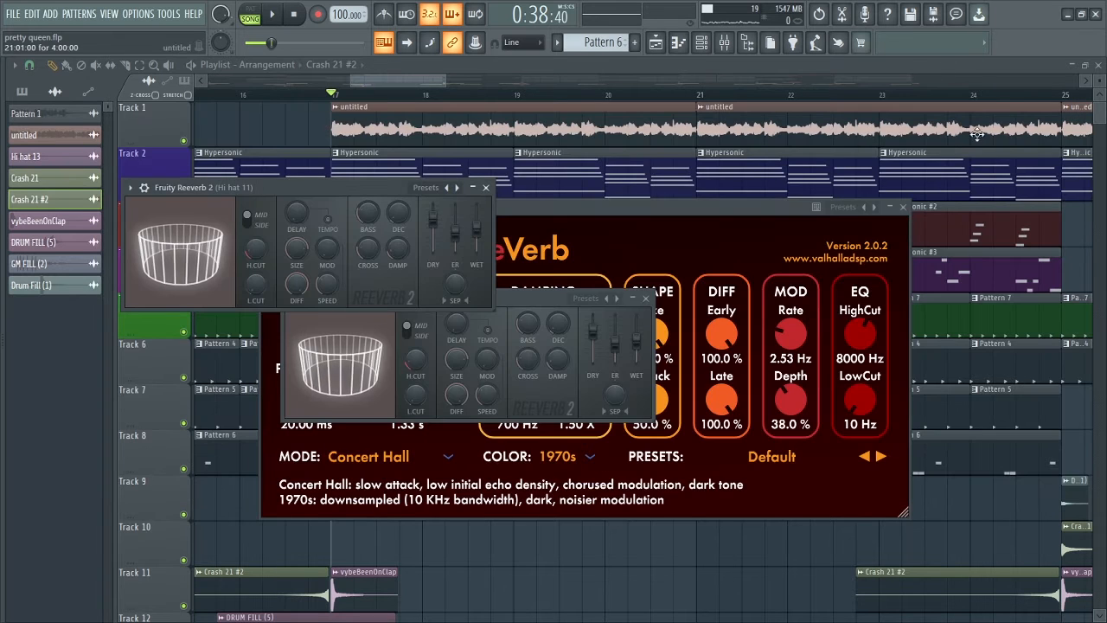
pyautogui.click(646, 299)
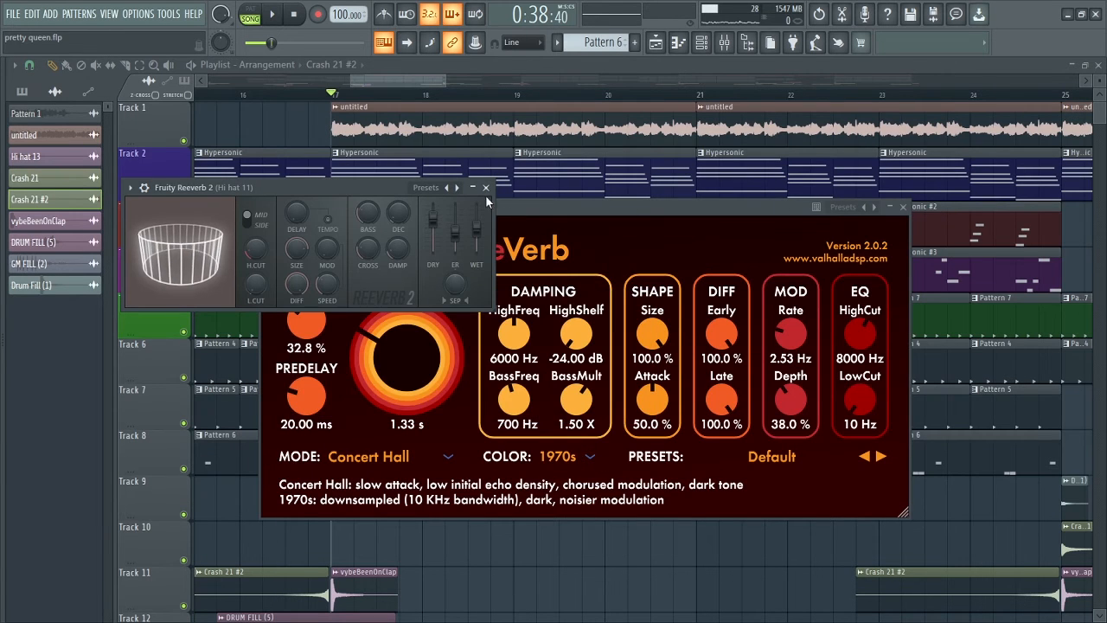
pyautogui.click(485, 187)
pyautogui.click(903, 208)
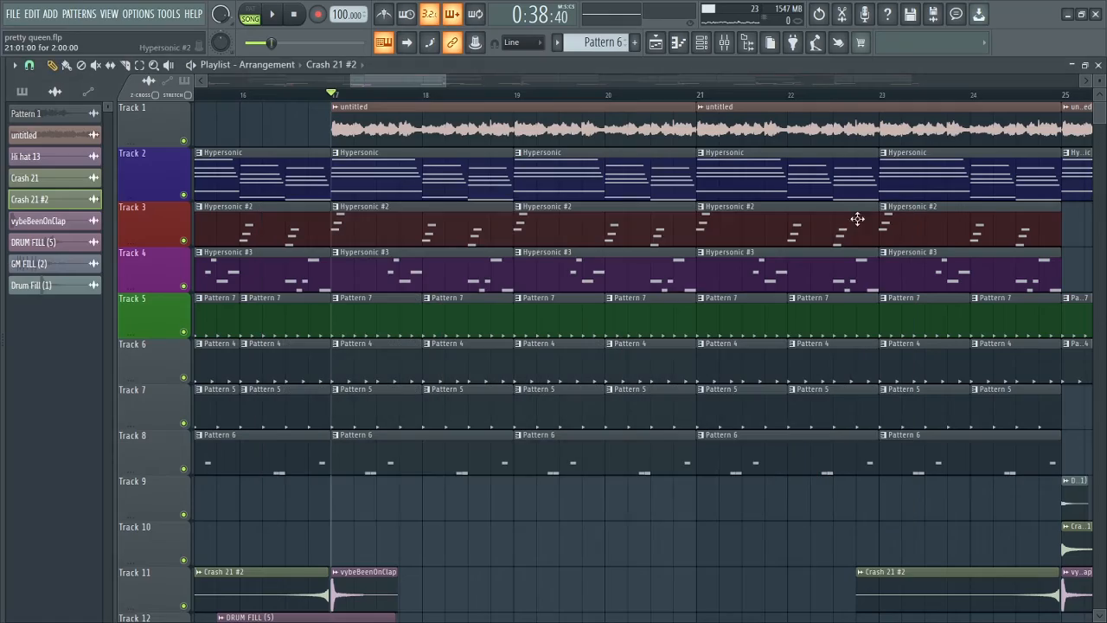
# Show the full arrangement in the playlist and play the whole song from bar 1 with all tracks.
pyautogui.moveTo(352, 80); pyautogui.dragTo(244, 81)
pyautogui.moveTo(597, 80); pyautogui.dragTo(683, 81)
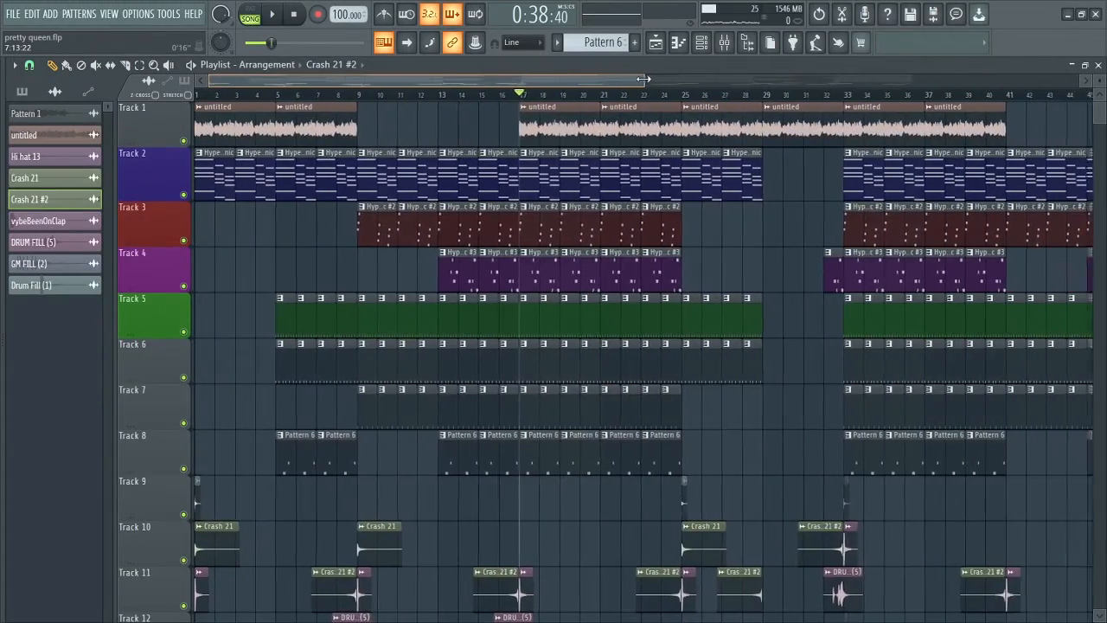
pyautogui.moveTo(1100, 81); pyautogui.dragTo(1100, 87)
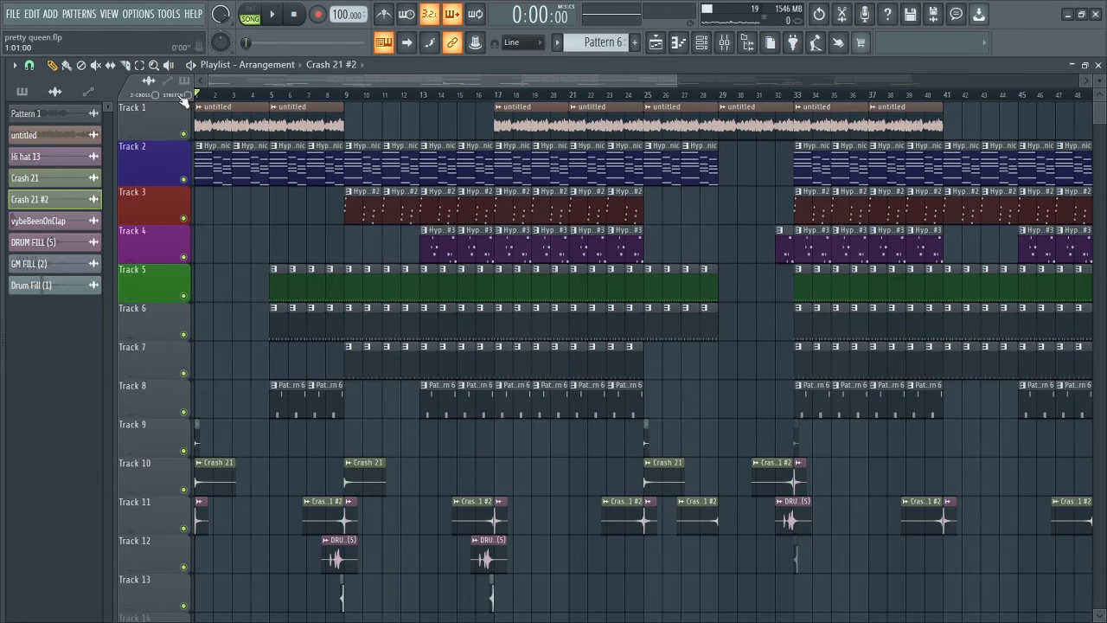
pyautogui.moveTo(674, 82); pyautogui.dragTo(953, 78)
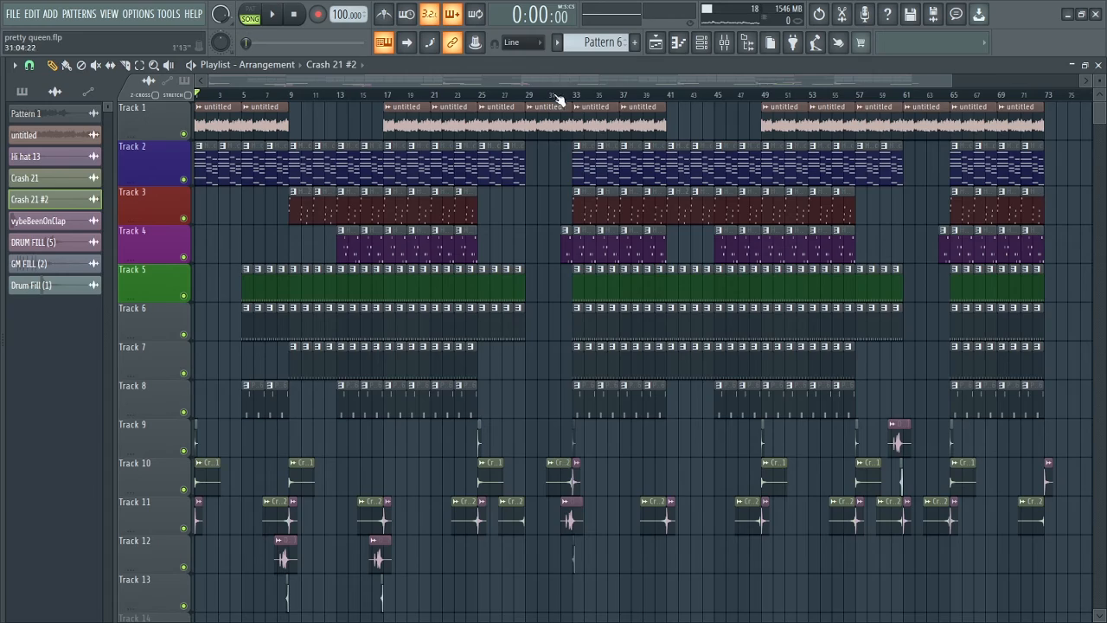
pyautogui.scroll(-1, 554, 98)
pyautogui.press('space')
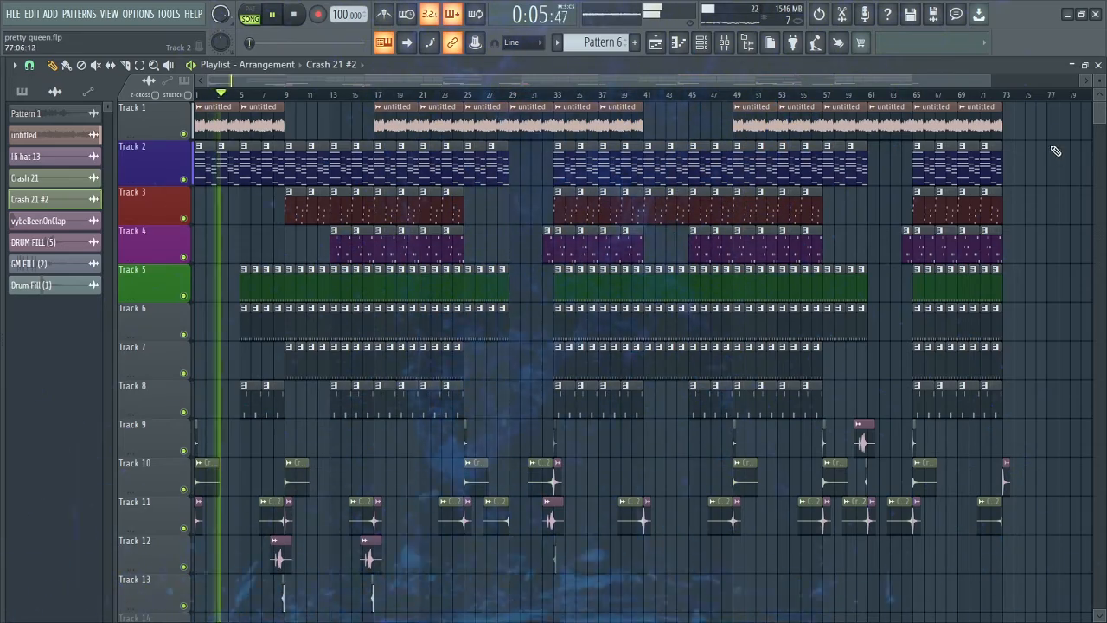
pyautogui.moveTo(1000, 79); pyautogui.dragTo(930, 76)
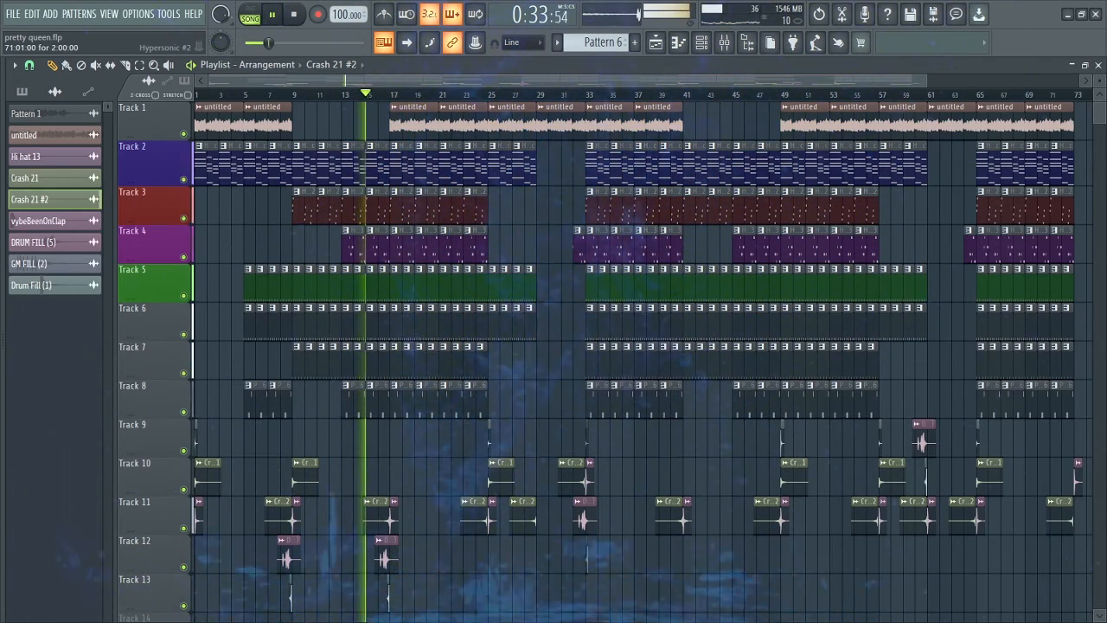
pyautogui.moveTo(927, 80); pyautogui.dragTo(817, 75)
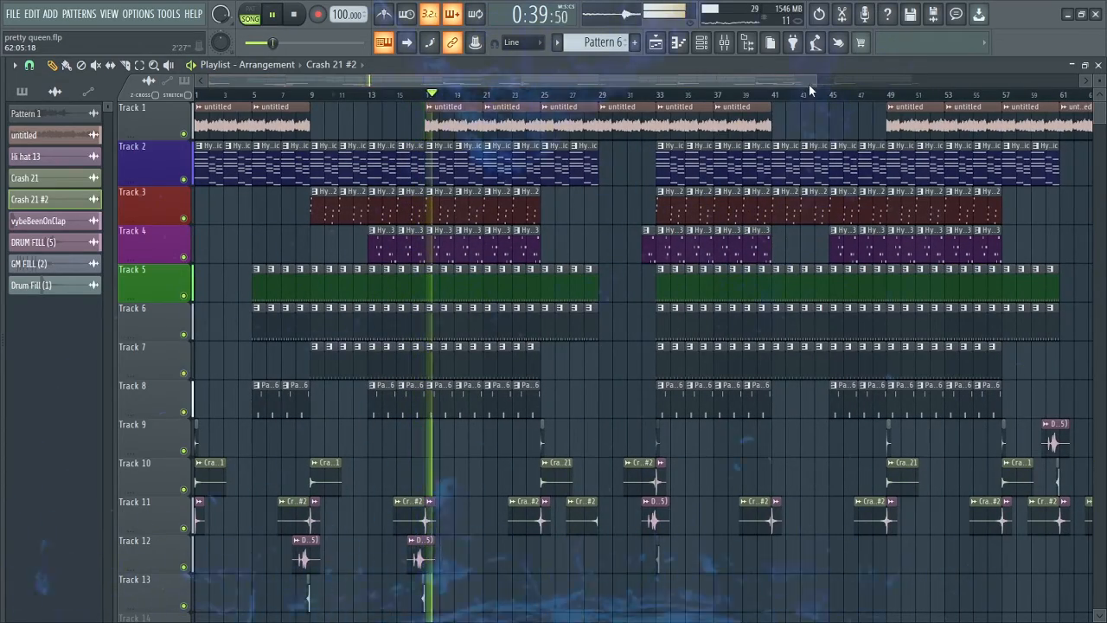
pyautogui.moveTo(812, 81); pyautogui.dragTo(774, 82)
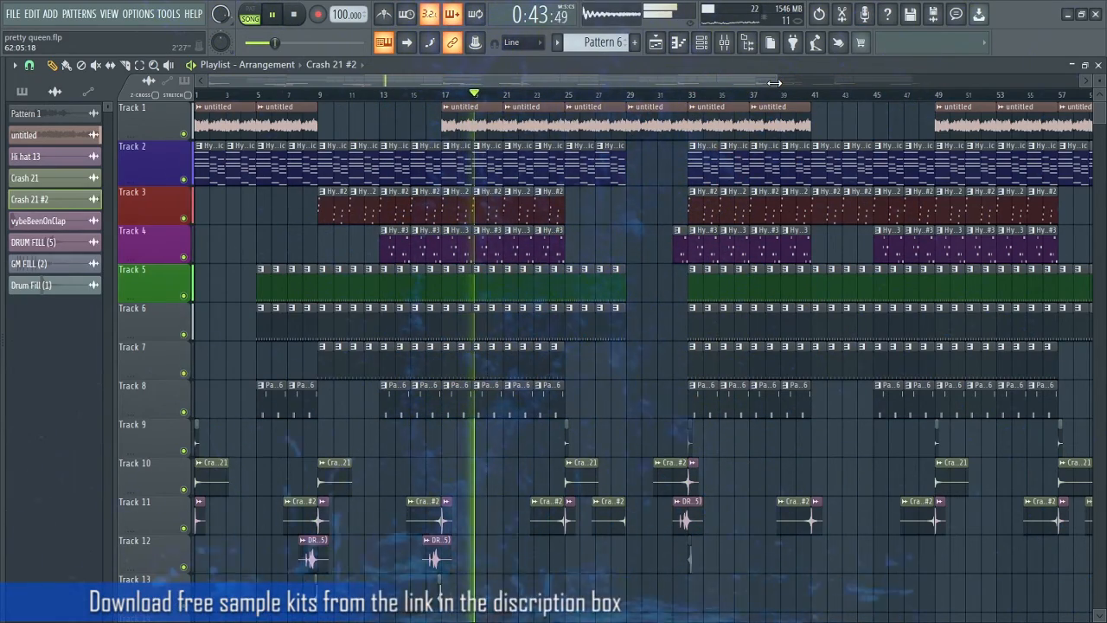
pyautogui.moveTo(774, 82); pyautogui.dragTo(955, 86)
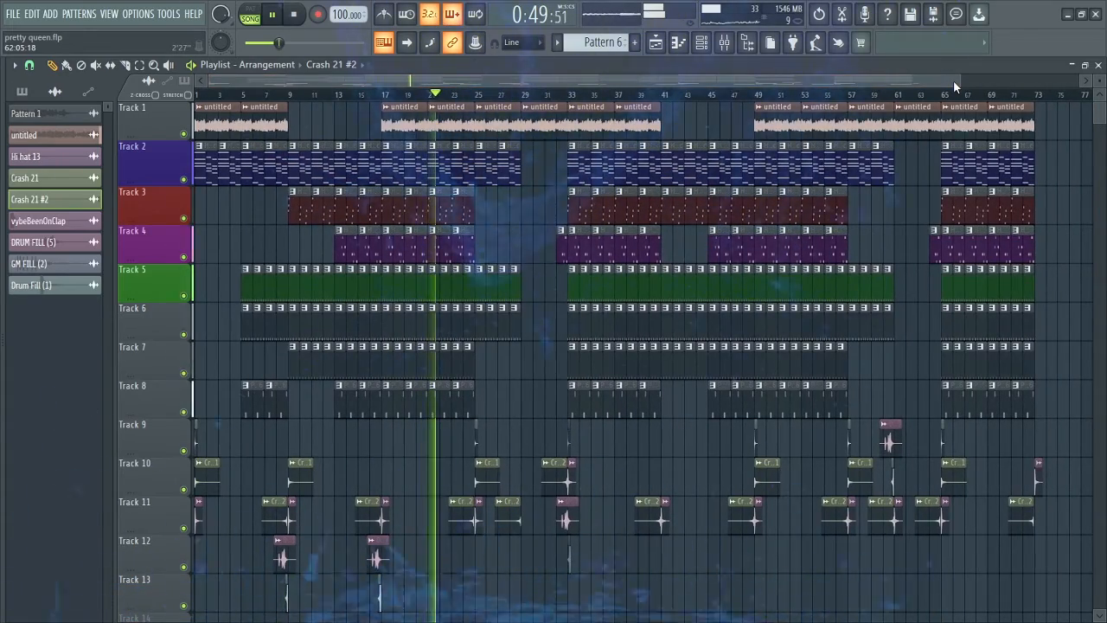